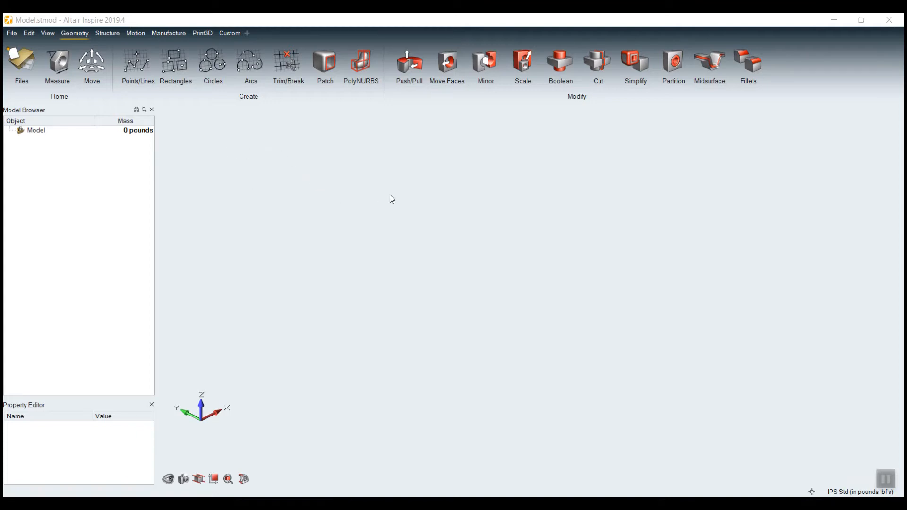
# Open the Exercise_2.x_b model from the Ch2 exercise folder
pyautogui.click(12, 34)
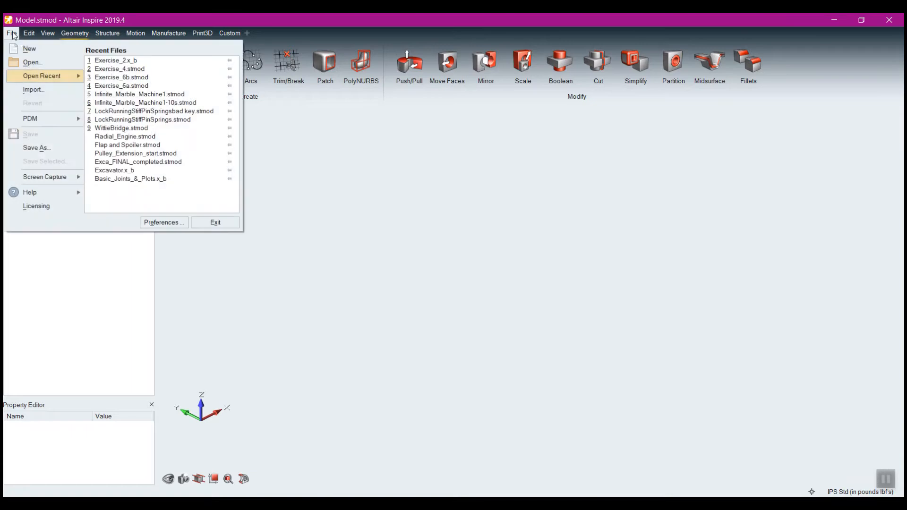
pyautogui.click(42, 64)
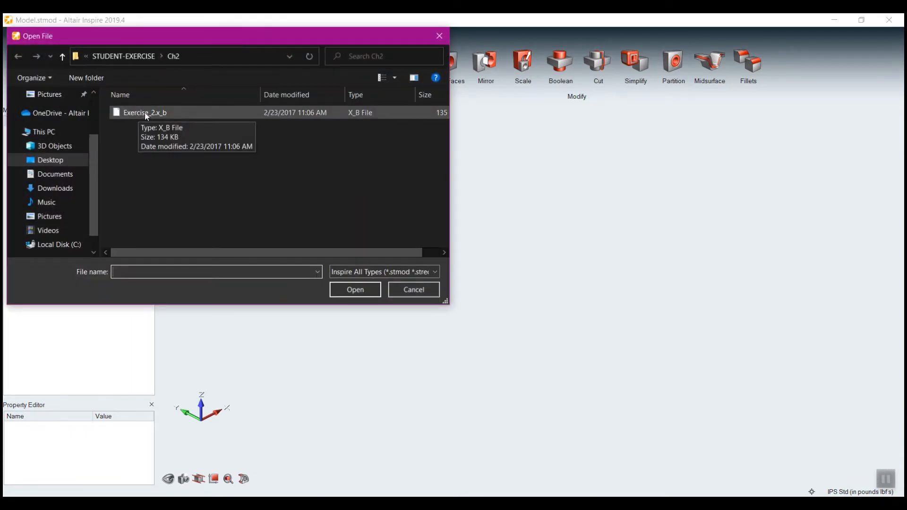
pyautogui.doubleClick(138, 113)
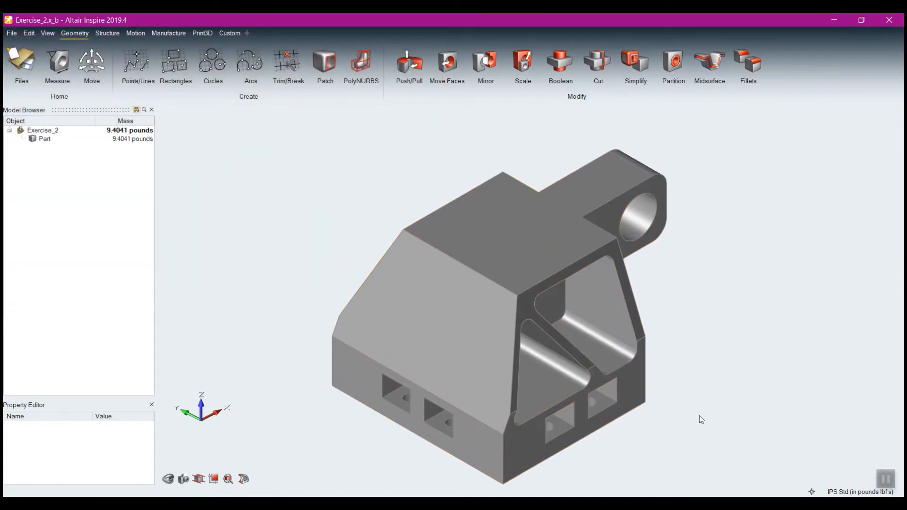
# Measure the length of the part's upper edge above the triangular side pockets
pyautogui.moveTo(699, 416)
pyautogui.mouseDown(button='right')
pyautogui.moveTo(601, 314)
pyautogui.moveTo(534, 348)
pyautogui.mouseUp(button='right')
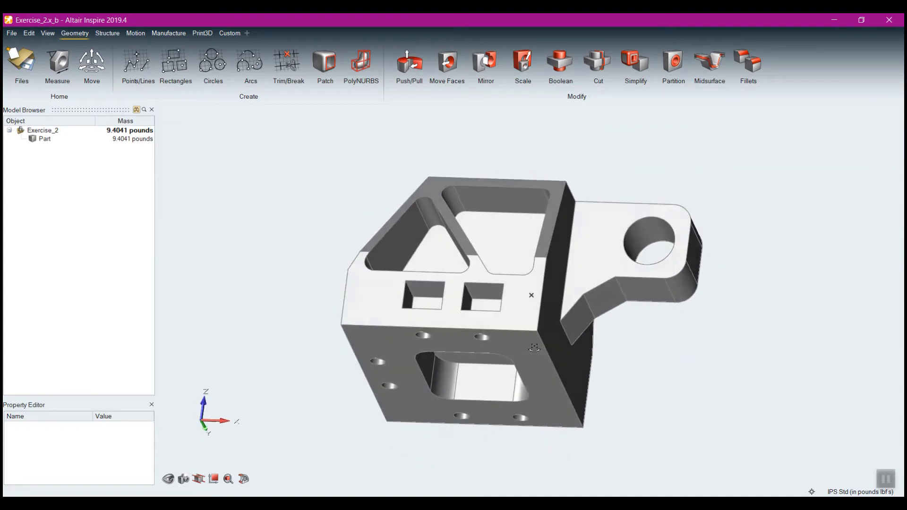
pyautogui.moveTo(534, 347); pyautogui.dragTo(552, 404, button='middle')
pyautogui.moveTo(695, 358); pyautogui.dragTo(605, 302, button='middle')
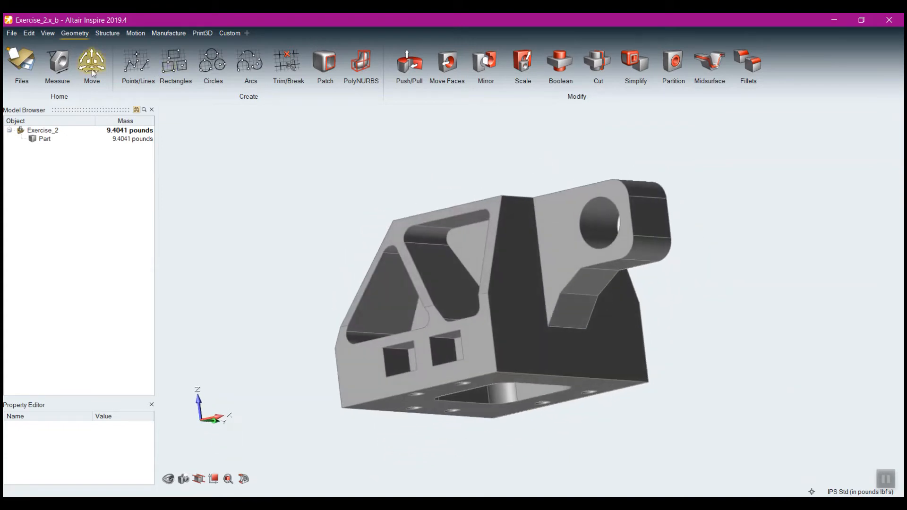
pyautogui.click(59, 75)
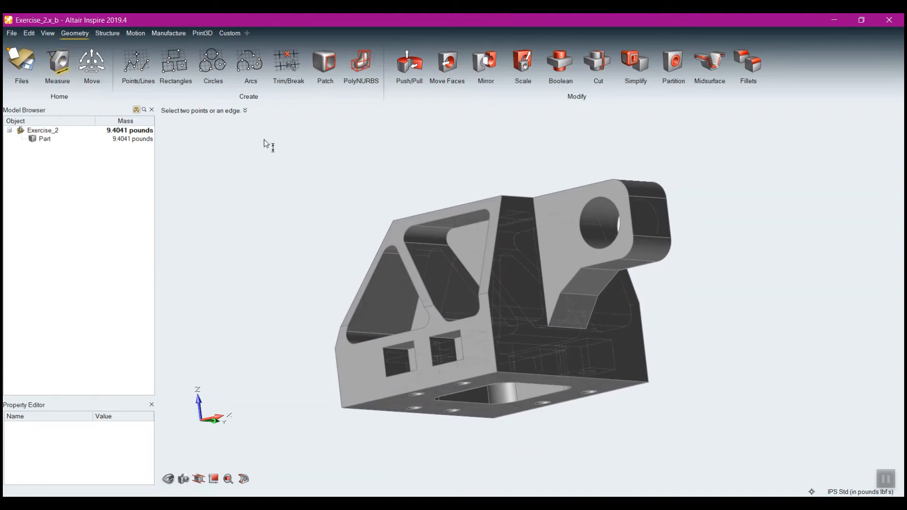
pyautogui.click(501, 196)
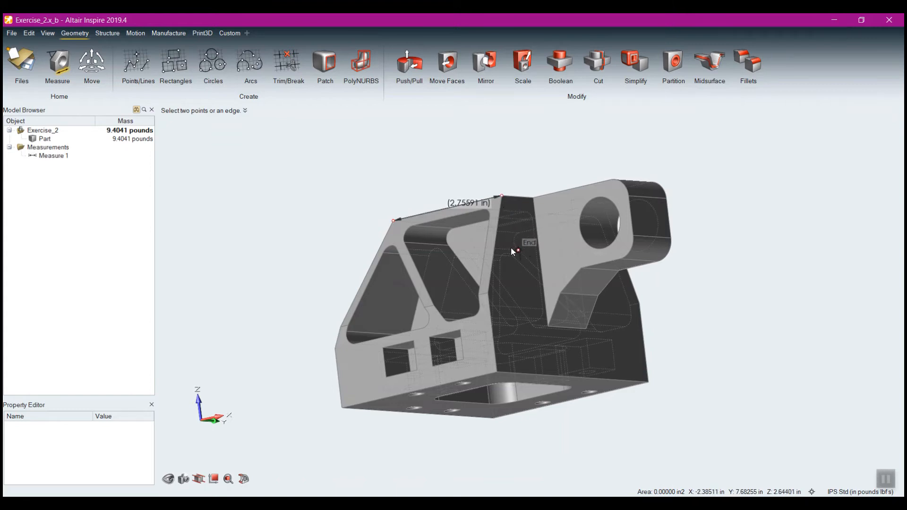
pyautogui.moveTo(511, 248); pyautogui.dragTo(518, 315, button='right')
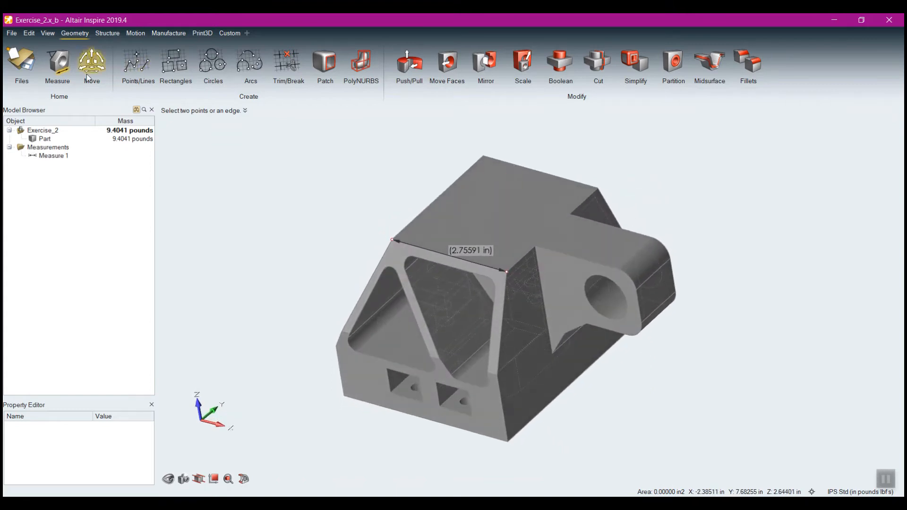
# Measure the overall bounding-box dimensions of the whole part
pyautogui.click(62, 68)
pyautogui.click(482, 203)
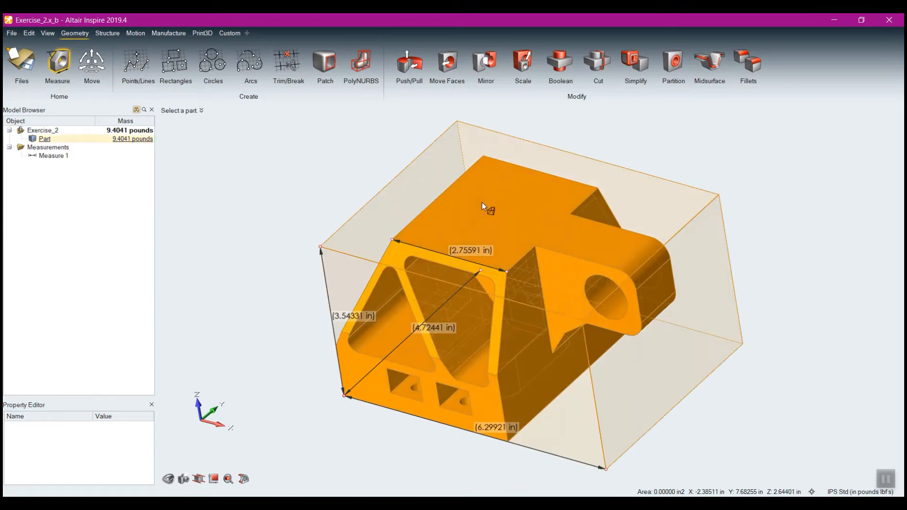
pyautogui.moveTo(484, 370); pyautogui.dragTo(465, 308, button='right')
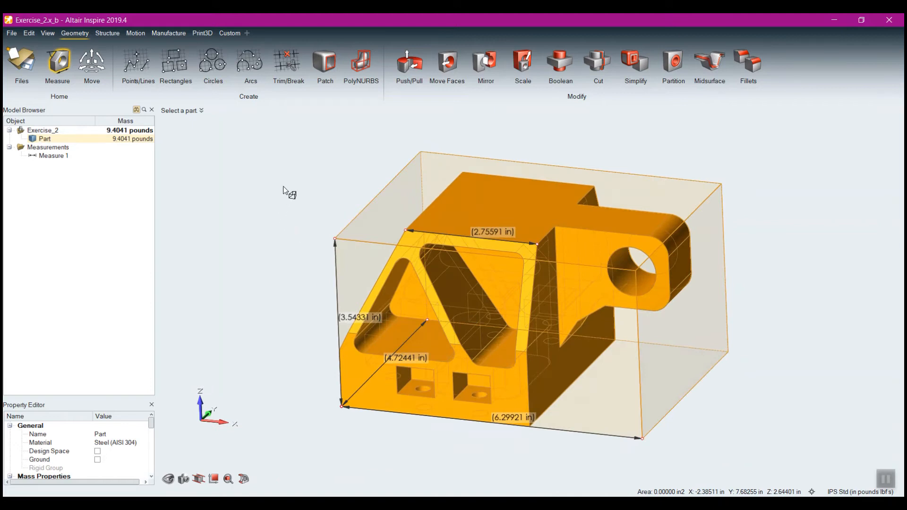
pyautogui.rightClick(281, 170)
pyautogui.click(261, 172)
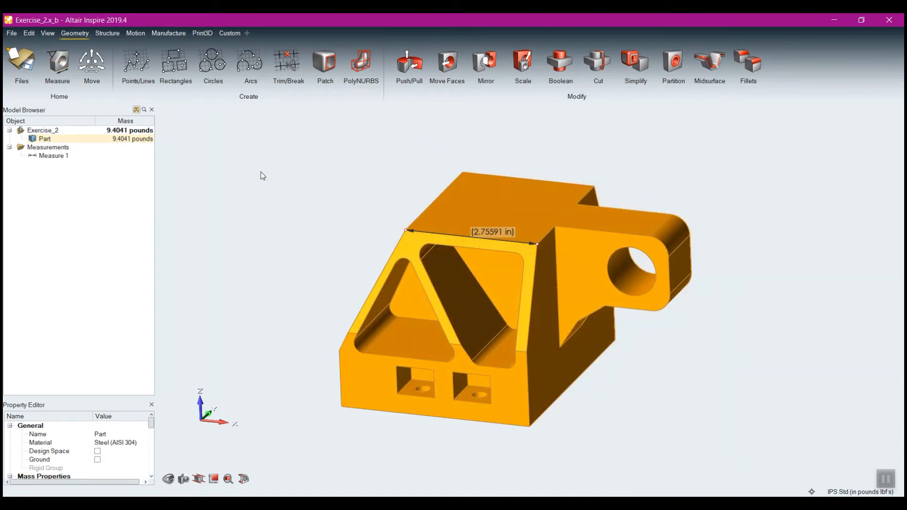
pyautogui.rightClick(377, 162)
pyautogui.click(59, 64)
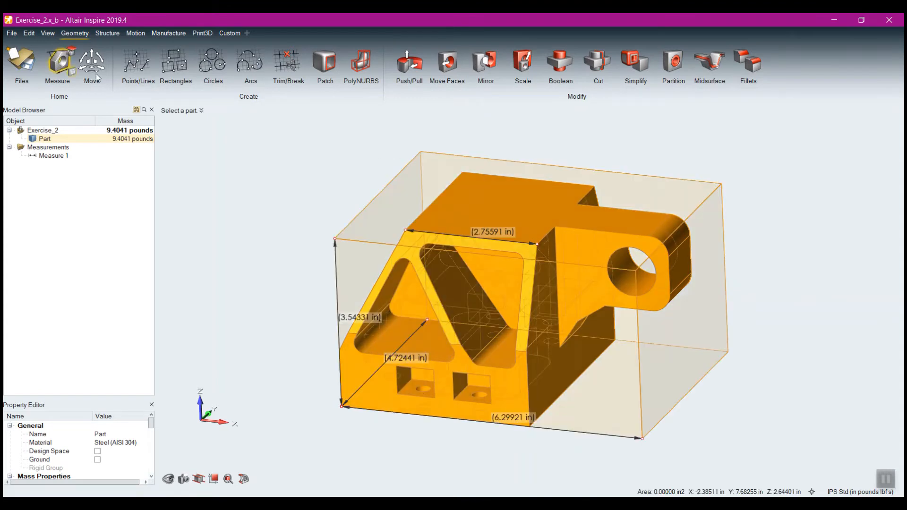
pyautogui.rightClick(338, 146)
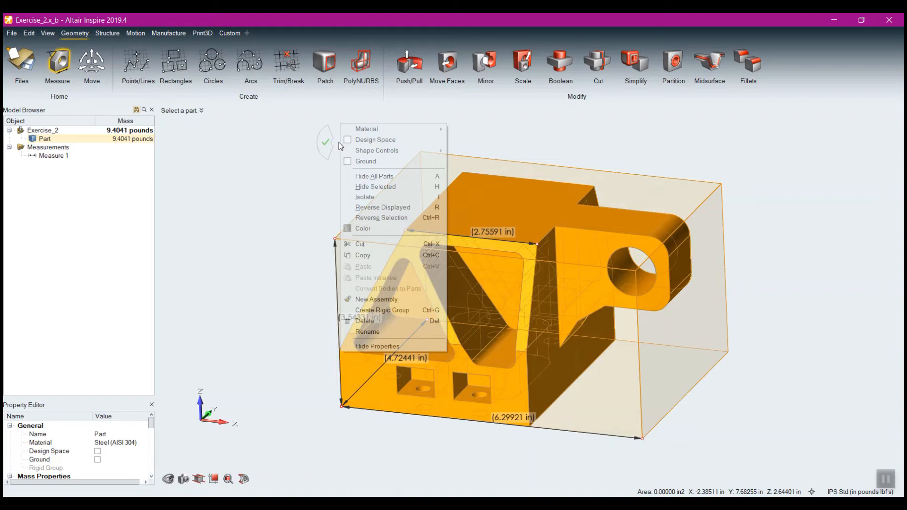
pyautogui.click(326, 141)
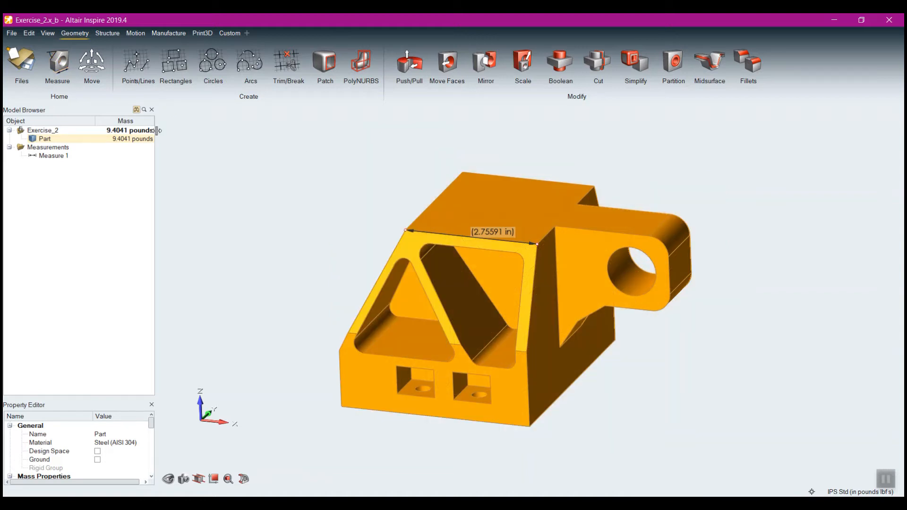
# Deselect the part and delete the edge measurement from the model
pyautogui.rightClick(312, 158)
pyautogui.click(266, 144)
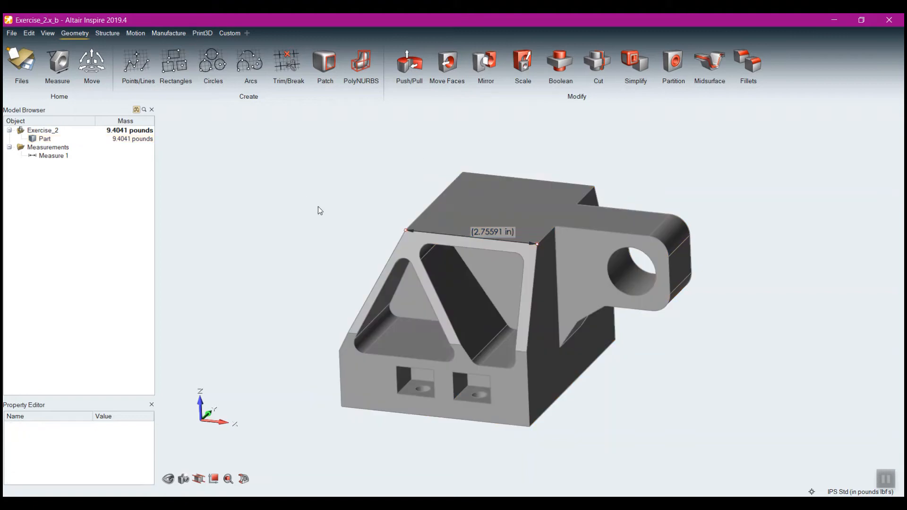
pyautogui.rightClick(47, 156)
pyautogui.click(70, 174)
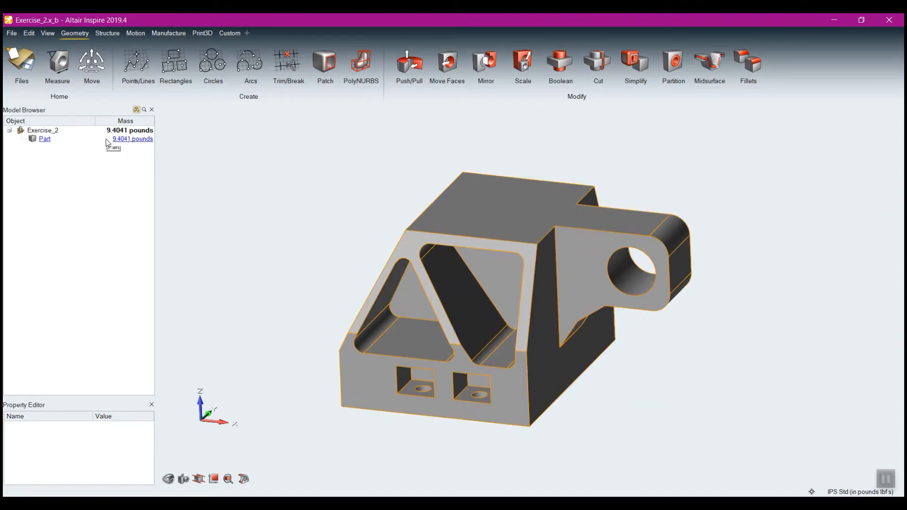
# Inspect the part's properties in an enlarged property list and browse the materials available for it
pyautogui.click(51, 138)
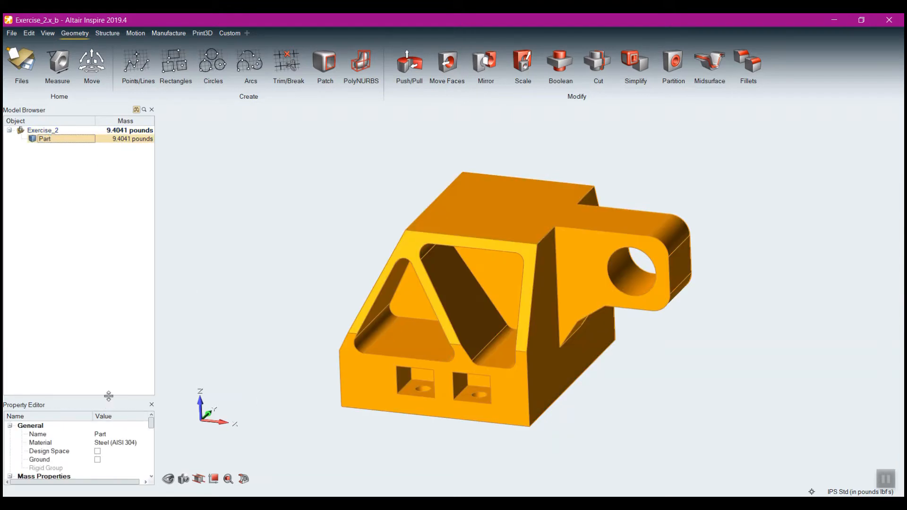
pyautogui.moveTo(108, 396); pyautogui.dragTo(118, 308)
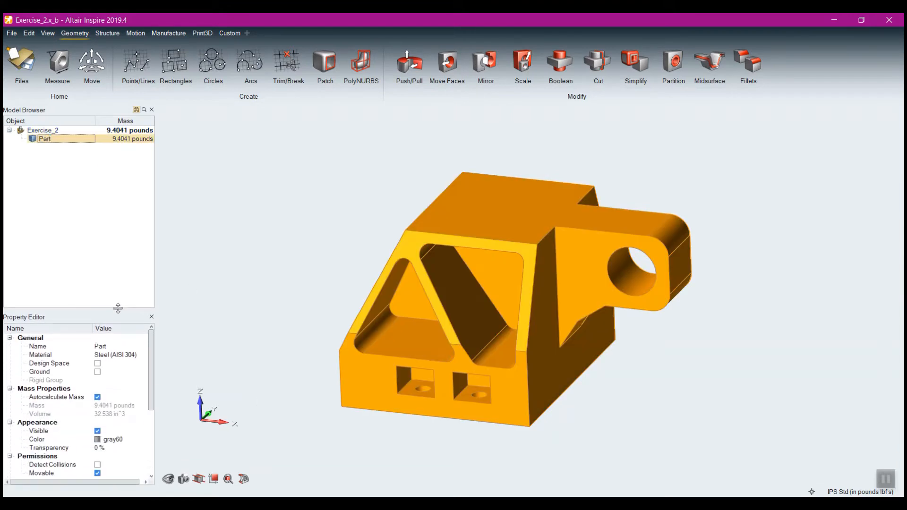
pyautogui.click(116, 355)
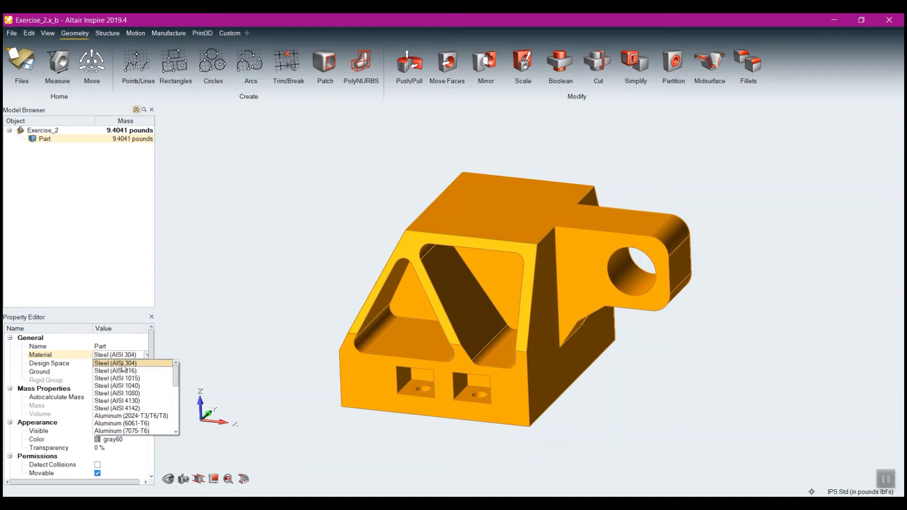
pyautogui.click(116, 259)
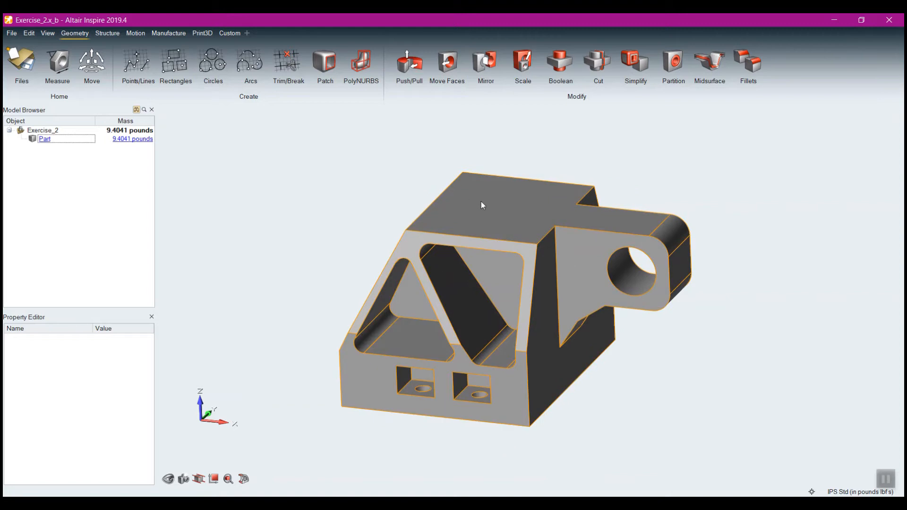
pyautogui.click(43, 139)
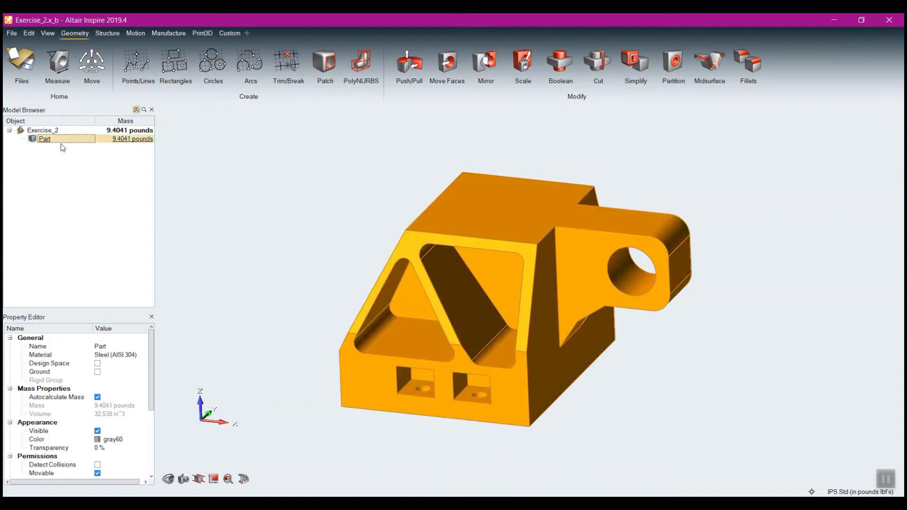
pyautogui.click(127, 356)
pyautogui.scroll(-3, 178, 371)
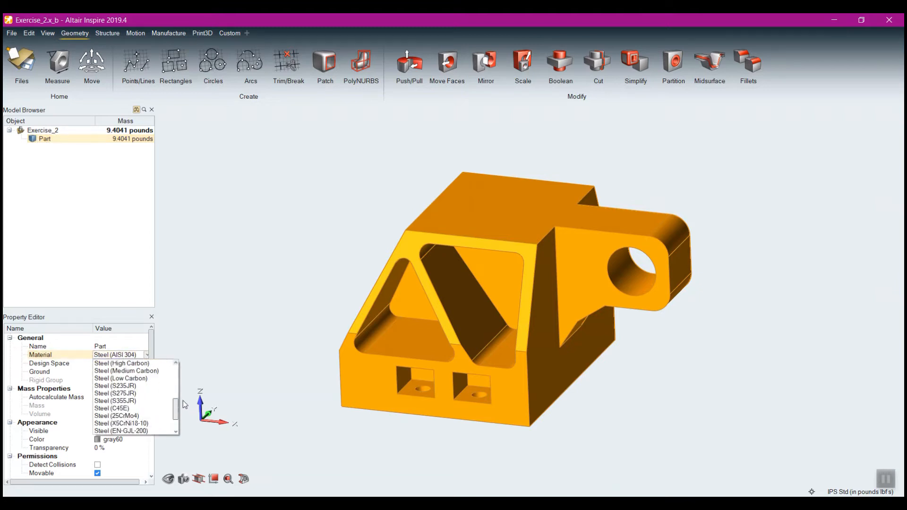
pyautogui.click(242, 246)
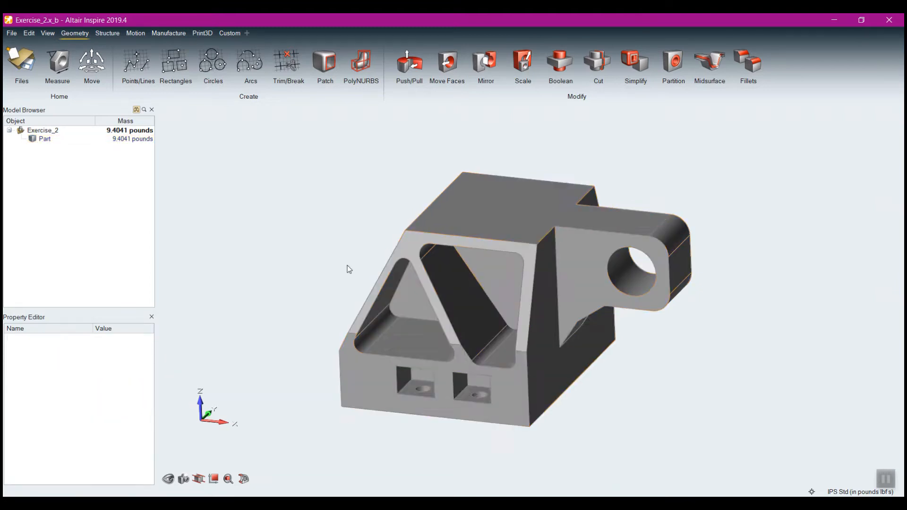
# Assign Aluminum (7075-T6) as the part's material and check the assignment in the material choices
pyautogui.rightClick(486, 195)
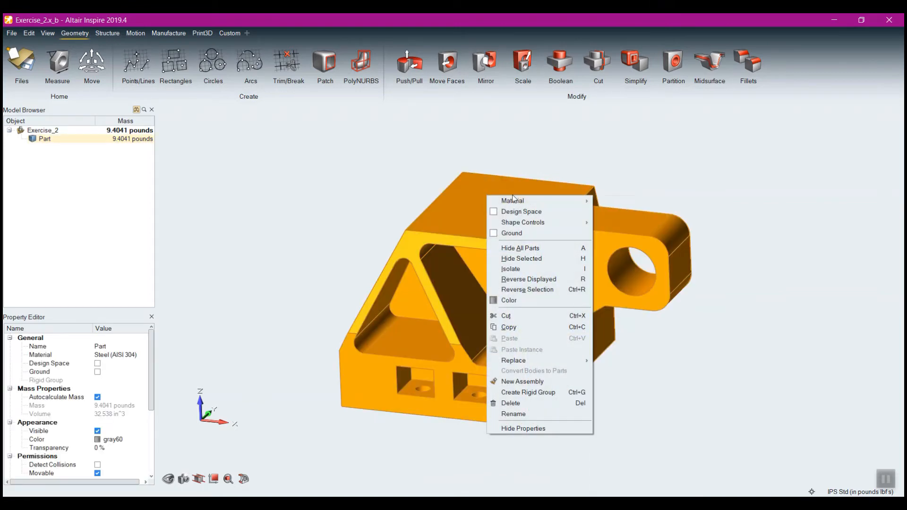
pyautogui.moveTo(528, 202)
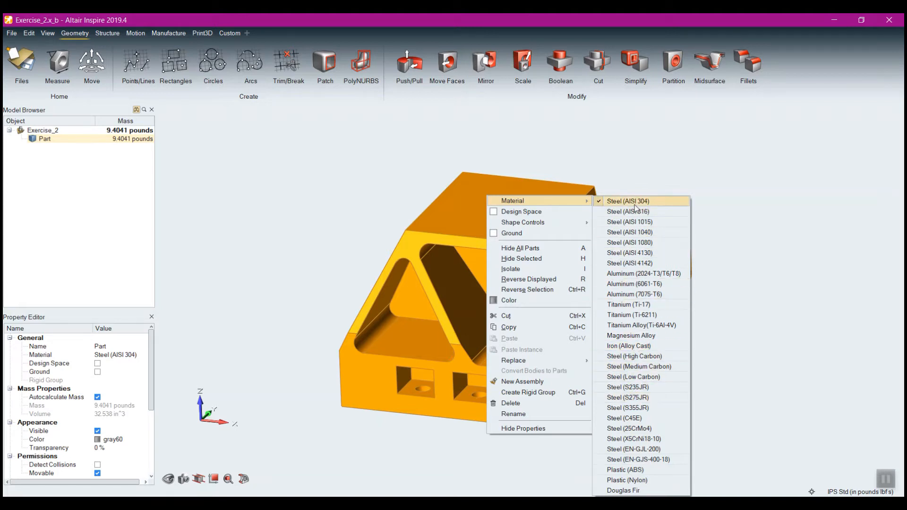
pyautogui.click(633, 295)
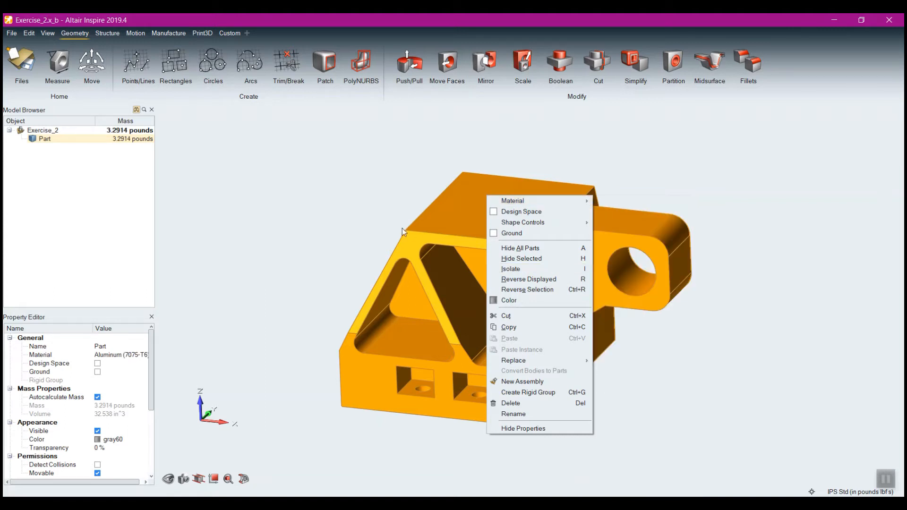
pyautogui.click(365, 211)
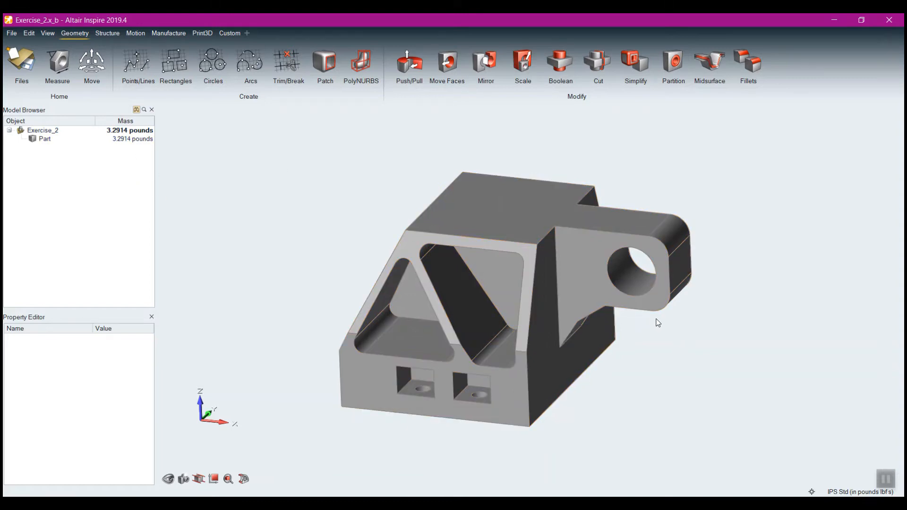
pyautogui.rightClick(525, 211)
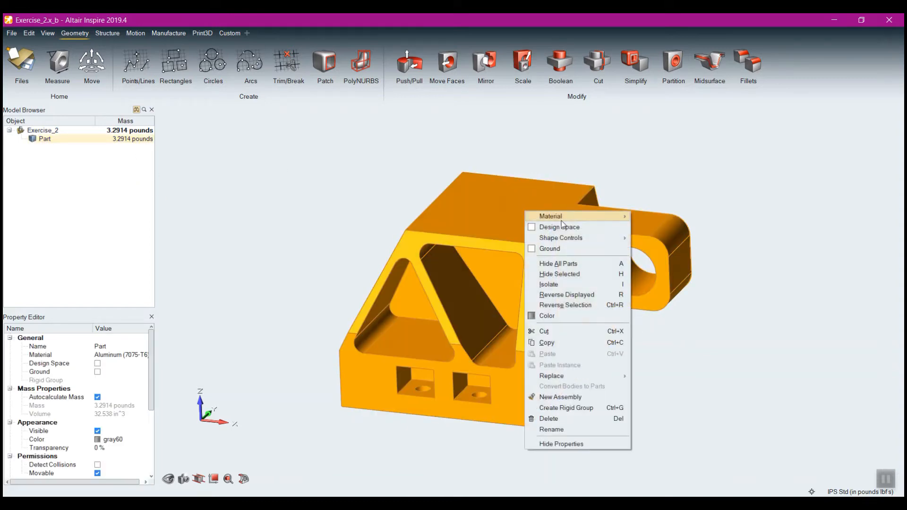
pyautogui.moveTo(562, 218)
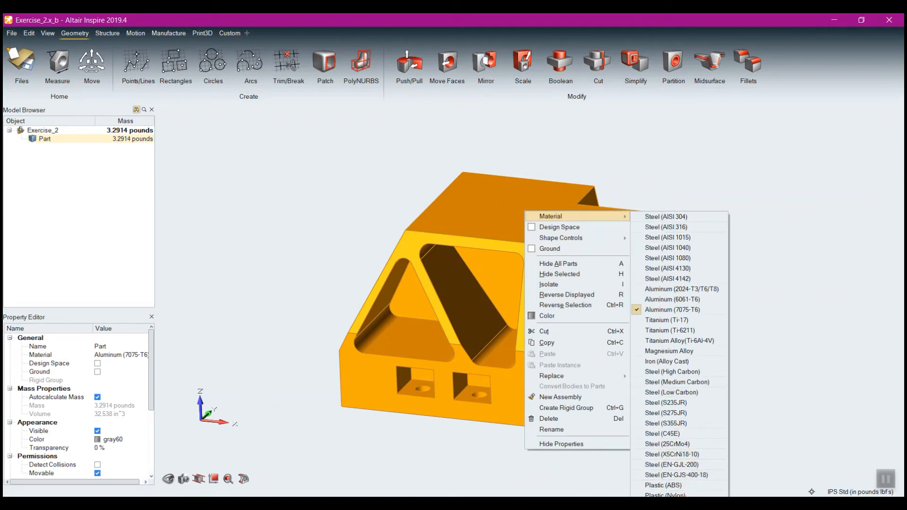
pyautogui.click(780, 164)
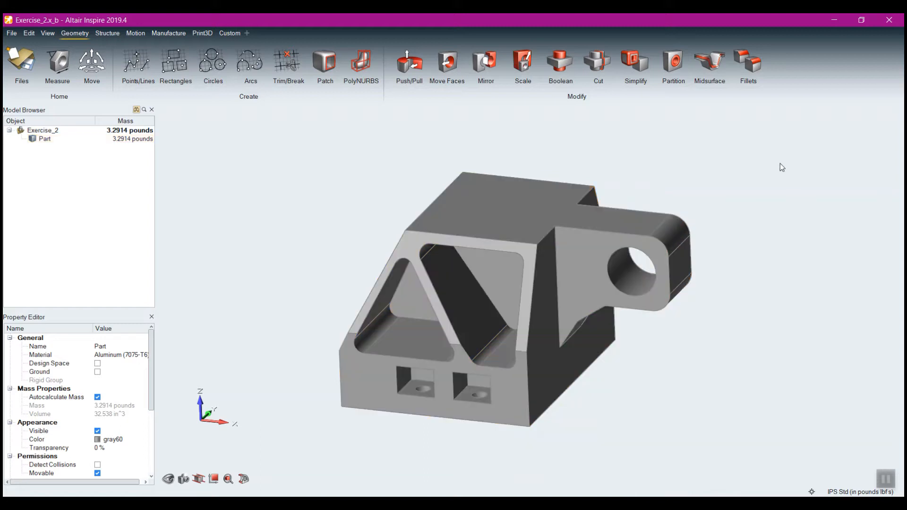
# Examine the part's assigned material, the full material library and the custom materials list
pyautogui.click(105, 34)
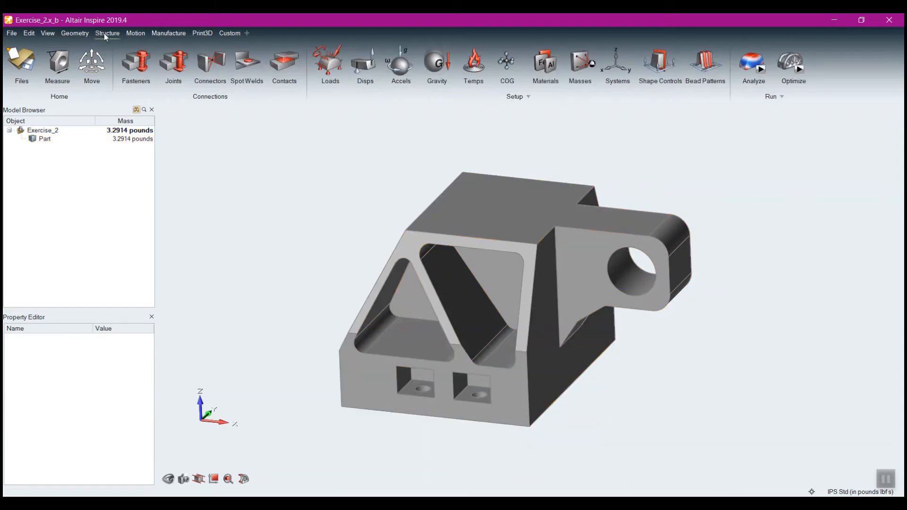
pyautogui.click(549, 63)
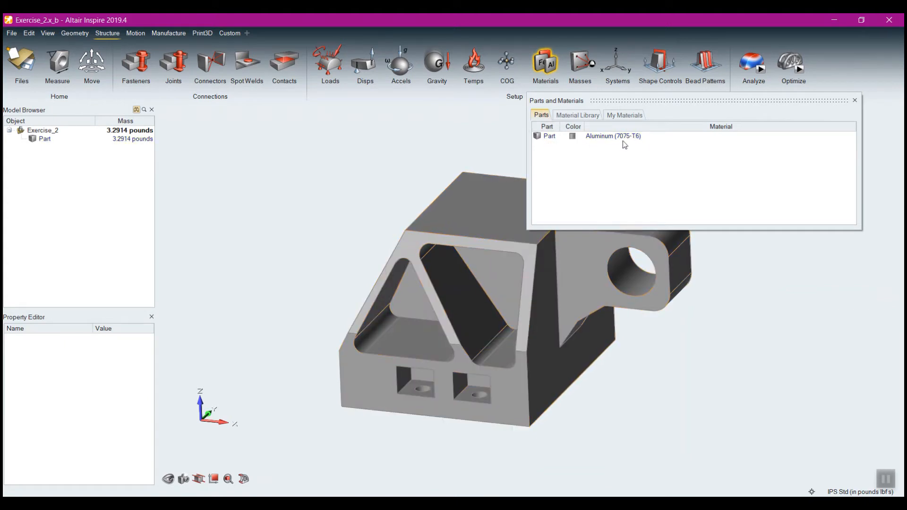
pyautogui.click(585, 118)
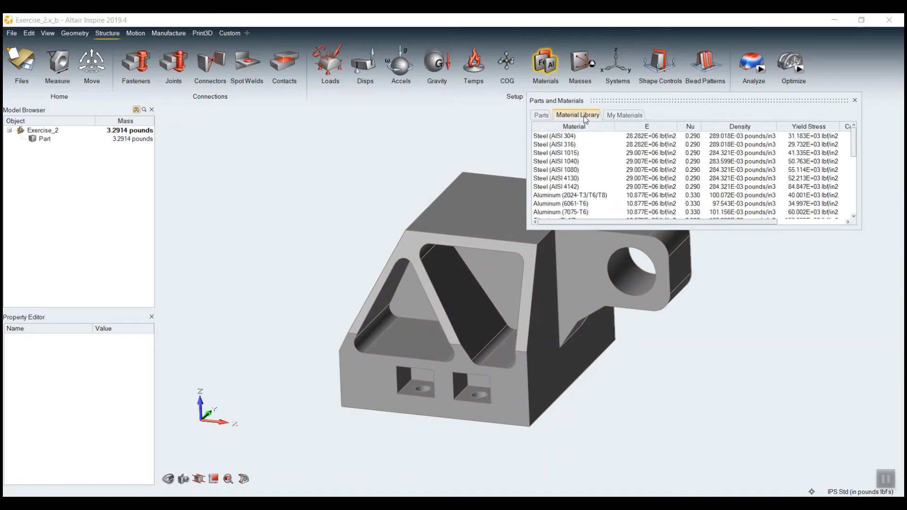
pyautogui.moveTo(610, 230); pyautogui.dragTo(612, 396)
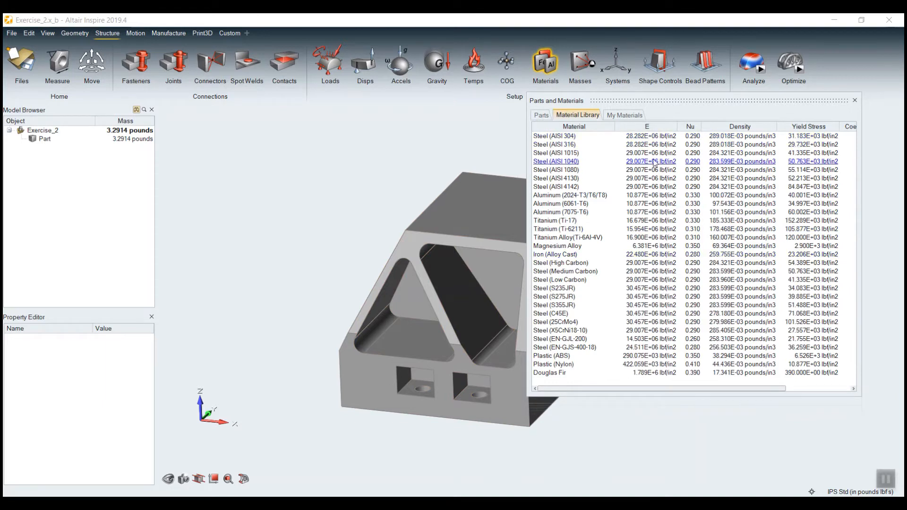
pyautogui.click(624, 115)
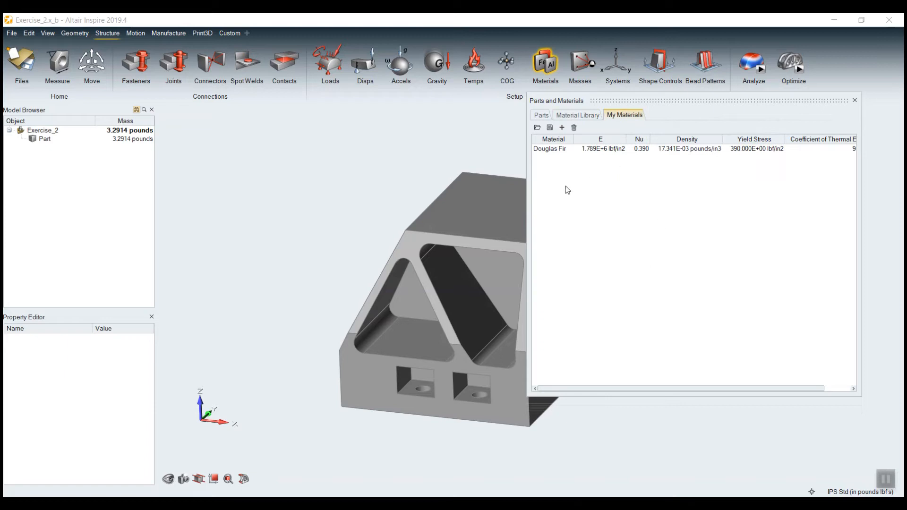
# Add a new custom material, rename it with the creator's first name followed by "Material", and review its property values
pyautogui.click(561, 127)
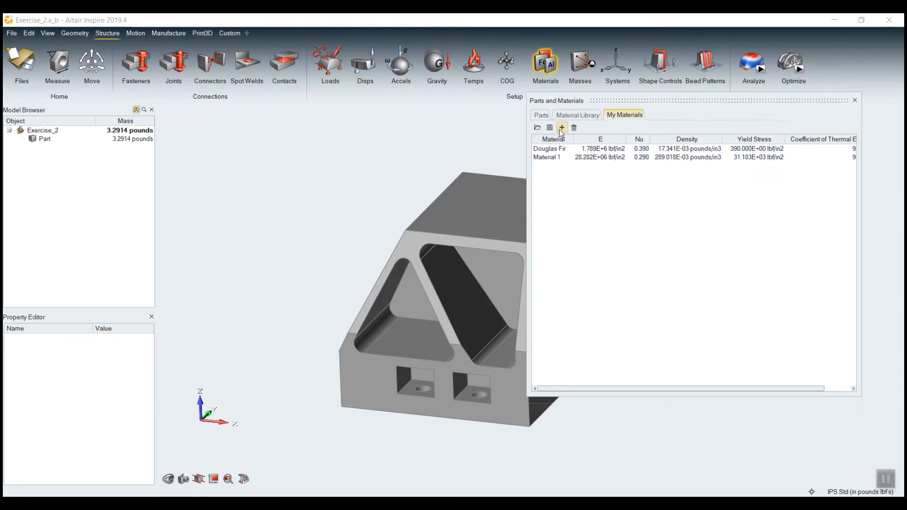
pyautogui.rightClick(546, 160)
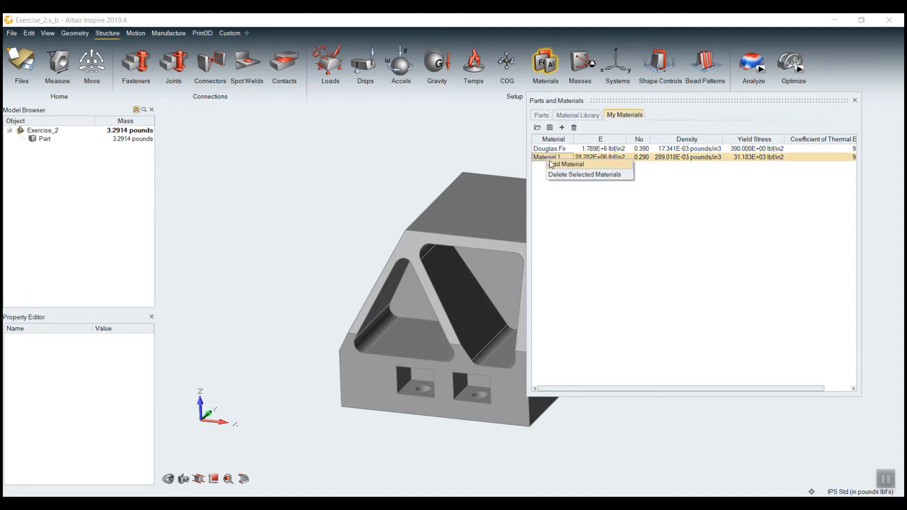
pyautogui.click(549, 195)
pyautogui.click(548, 160)
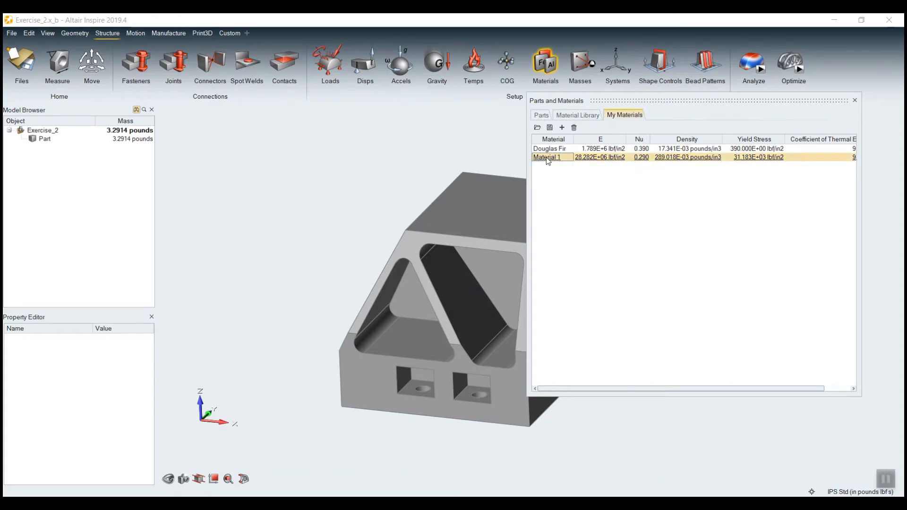
pyautogui.click(554, 157)
pyautogui.hotkey('ctrl', 'a')
pyautogui.write('S')
pyautogui.press('BackSpace')
pyautogui.write('Eriks Material')
pyautogui.press('Return')
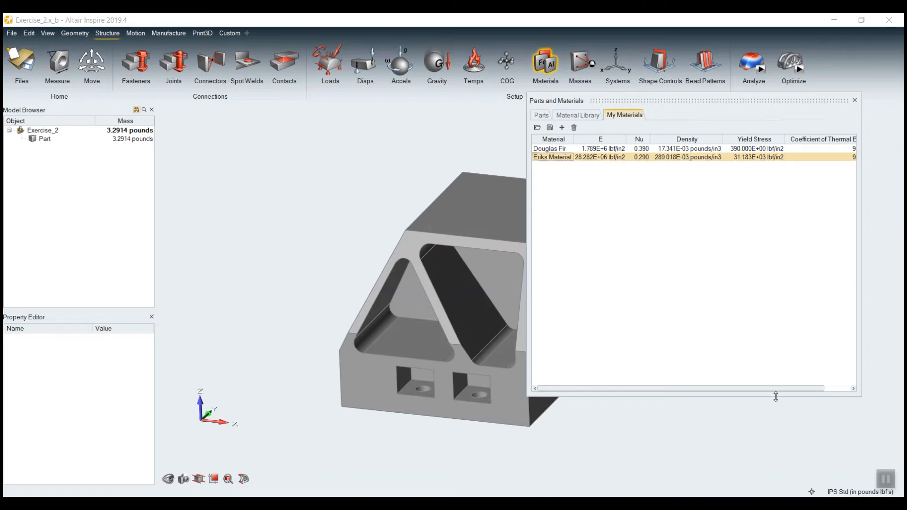
pyautogui.moveTo(756, 387); pyautogui.dragTo(826, 390)
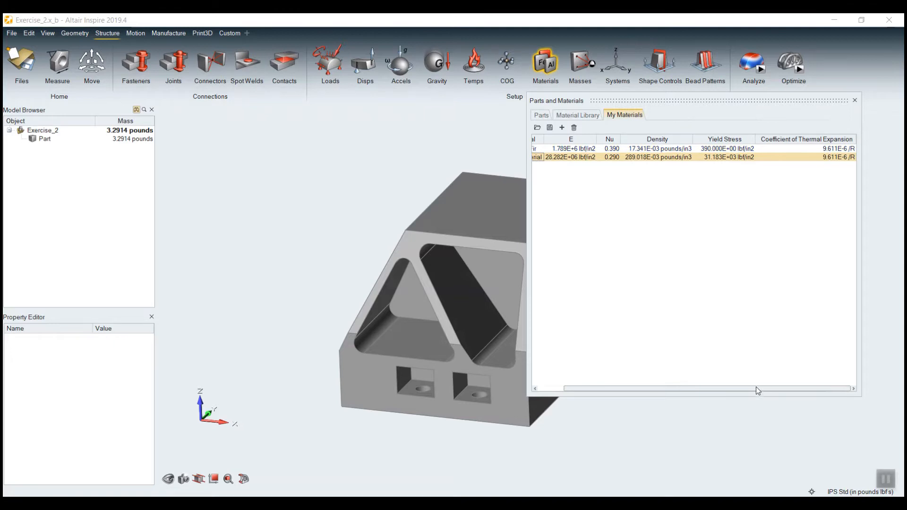
pyautogui.moveTo(756, 387); pyautogui.dragTo(722, 387)
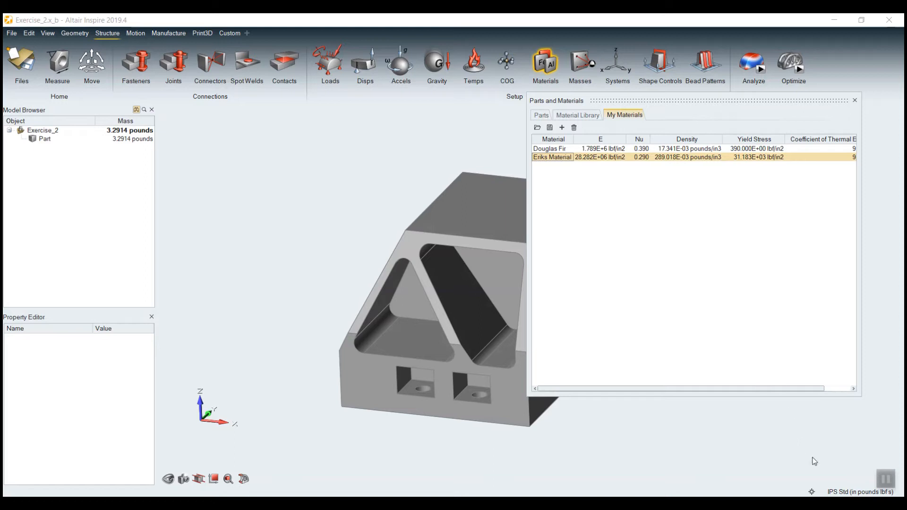
# Switch the model's unit system to MPA (mm t N s)
pyautogui.click(834, 493)
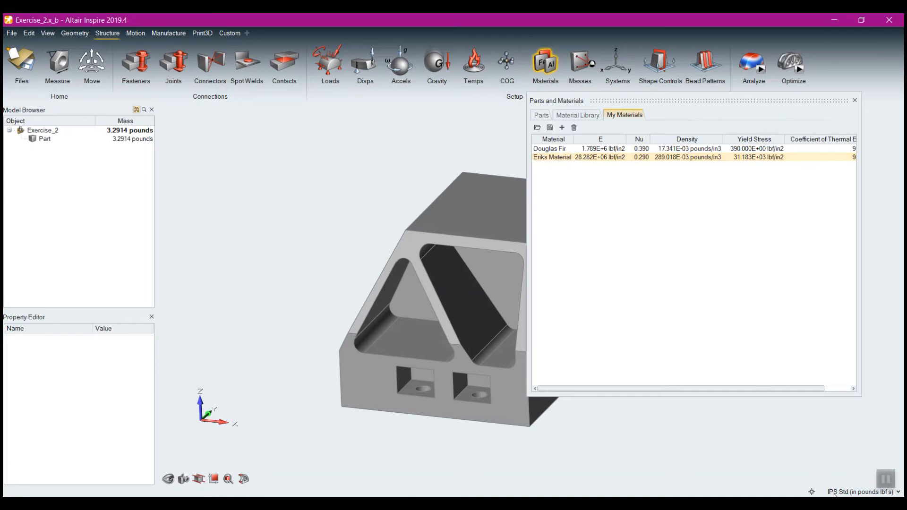
pyautogui.click(834, 493)
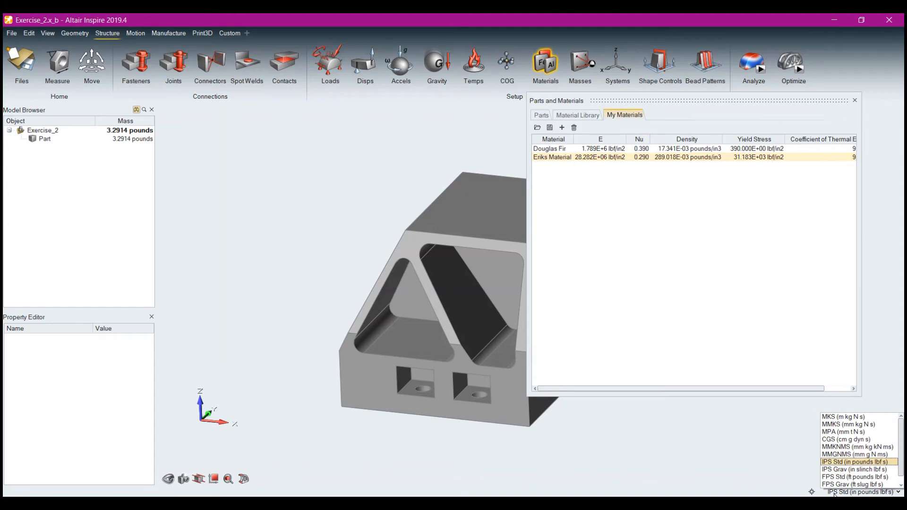
pyautogui.click(834, 493)
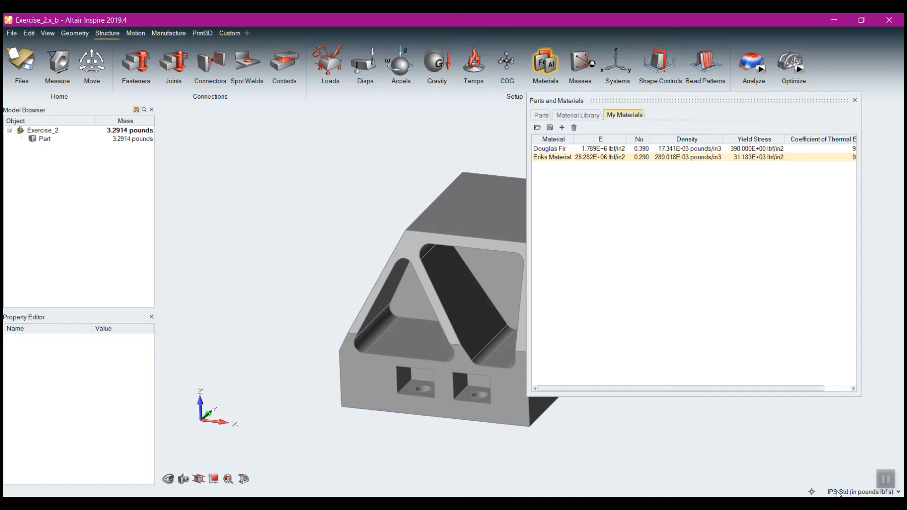
pyautogui.click(841, 492)
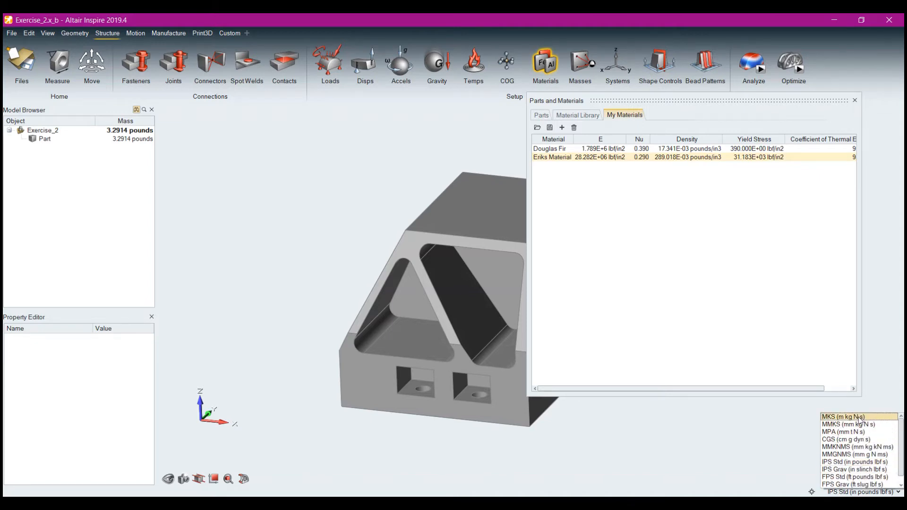
pyautogui.scroll(-1, 858, 425)
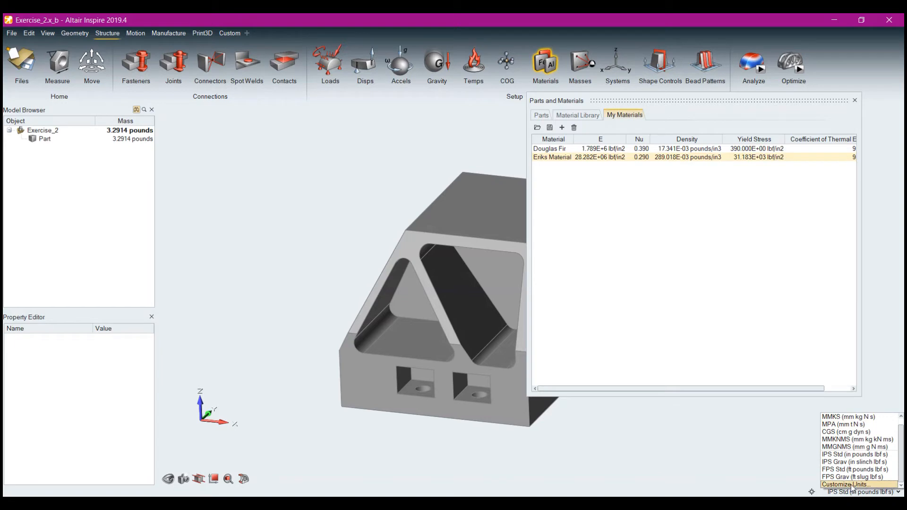
pyautogui.scroll(1, 852, 487)
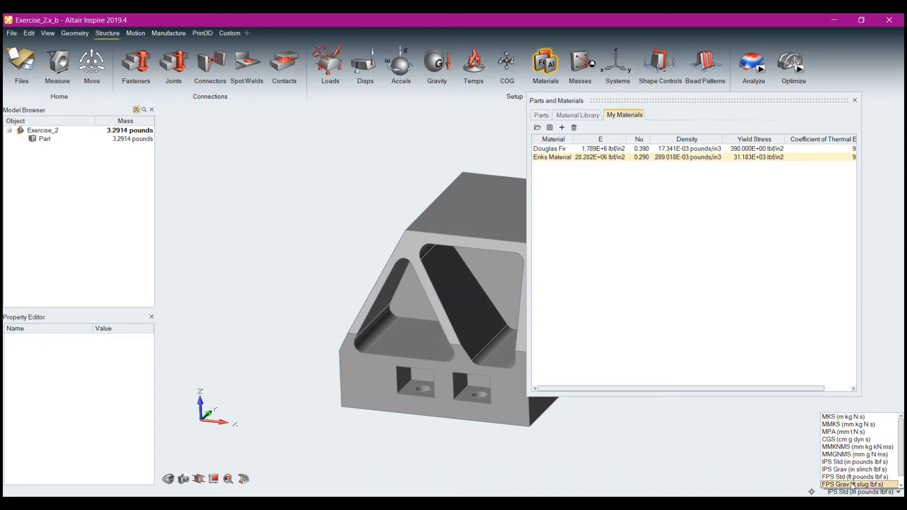
pyautogui.click(847, 432)
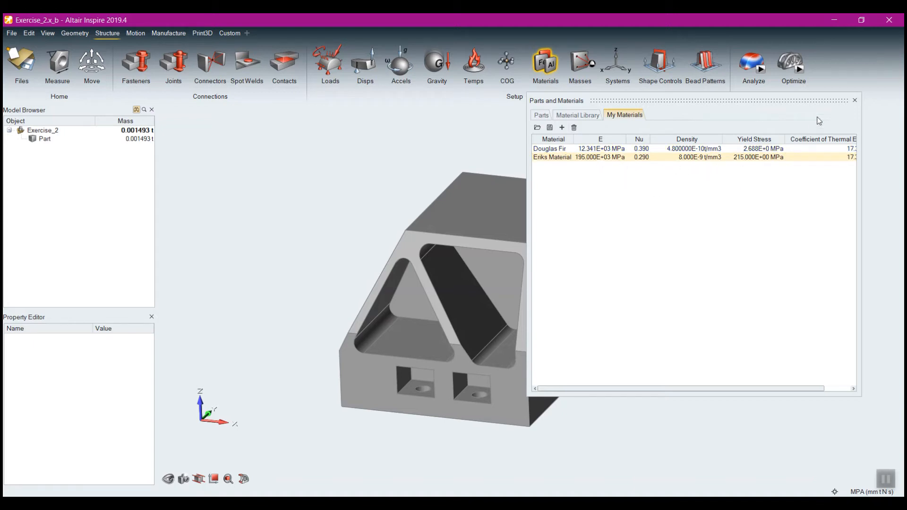
# Close the materials table and measure the front edge of the part's top face between its two corner points
pyautogui.click(855, 101)
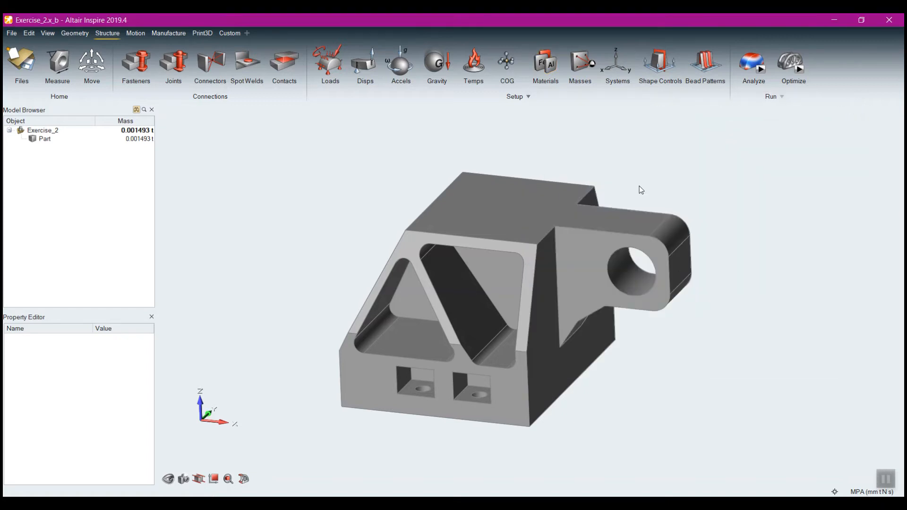
pyautogui.click(61, 73)
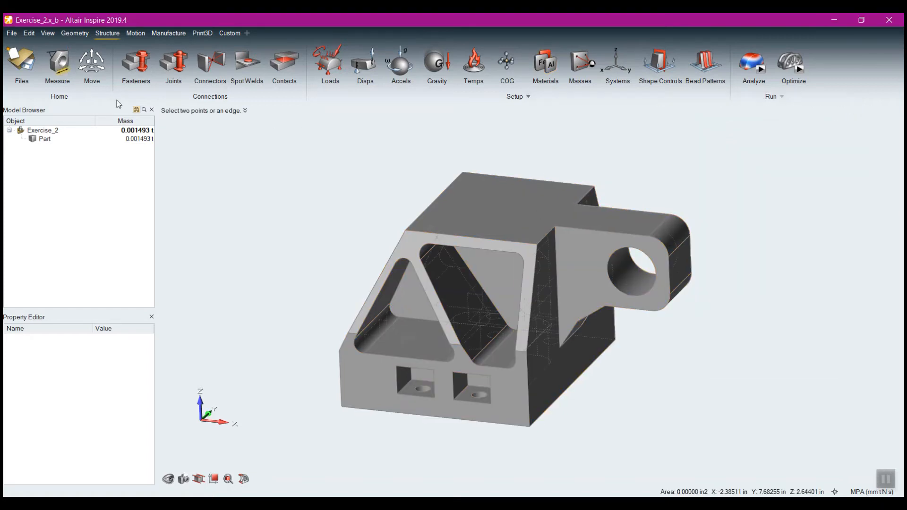
pyautogui.click(404, 230)
pyautogui.click(536, 243)
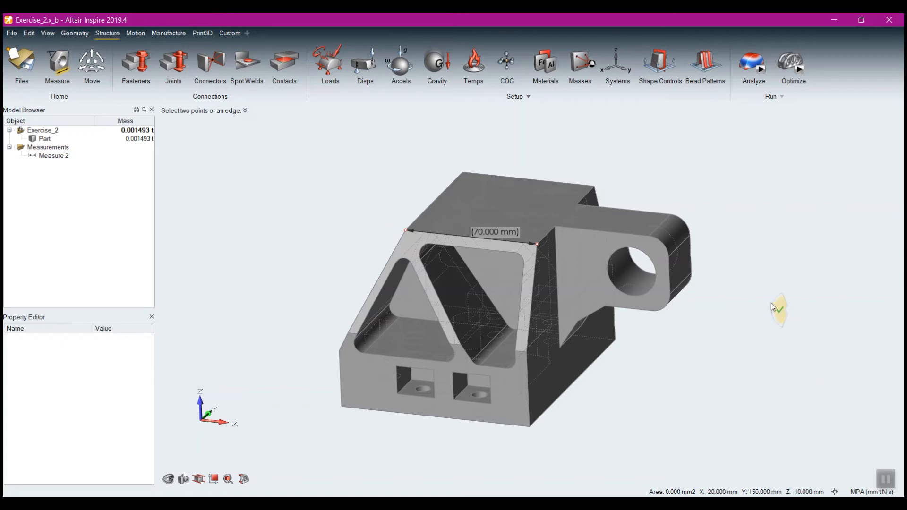
pyautogui.click(772, 307)
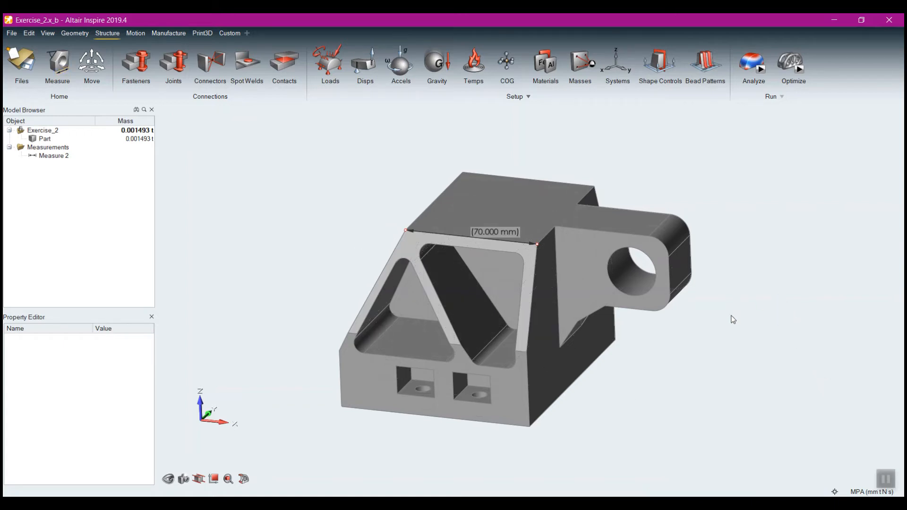
# Hide the edge measurement and set the unit system to IPS Std (in pounds lbf s)
pyautogui.click(33, 158)
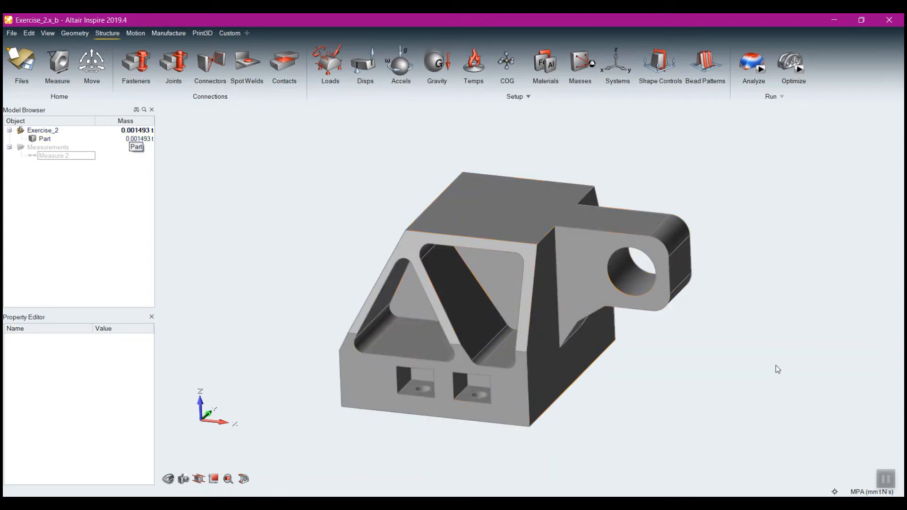
pyautogui.click(861, 493)
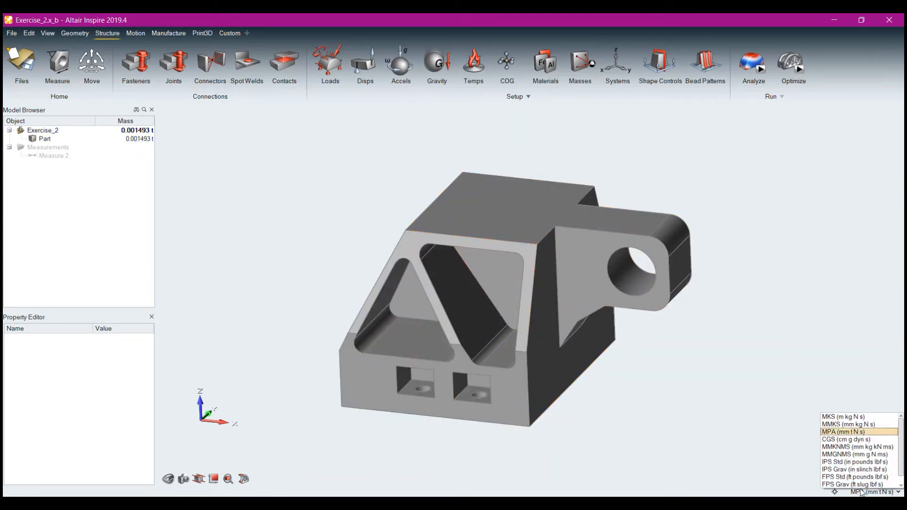
pyautogui.click(854, 462)
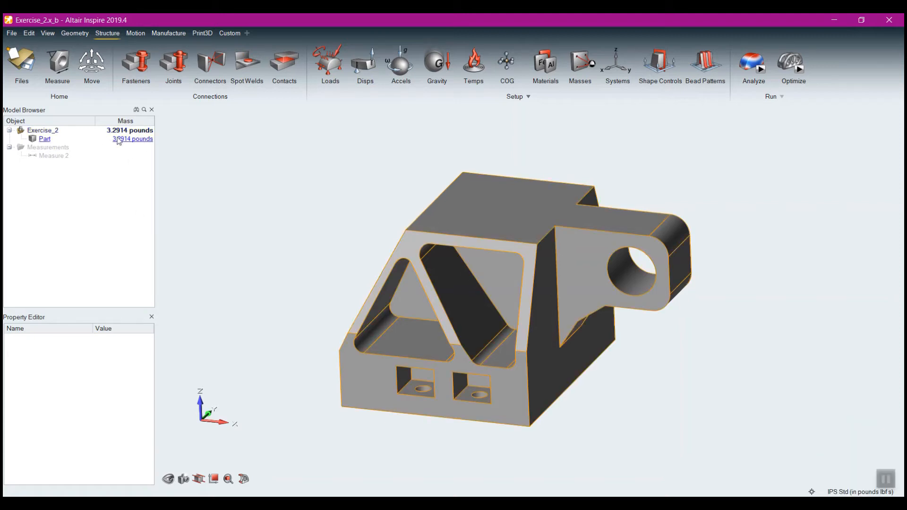
# Apply a support to the top face of the part
pyautogui.scroll(1, 348, 174)
pyautogui.moveTo(688, 382)
pyautogui.mouseDown(button='right')
pyautogui.moveTo(660, 370)
pyautogui.moveTo(683, 395)
pyautogui.moveTo(688, 379)
pyautogui.moveTo(743, 389)
pyautogui.moveTo(678, 376)
pyautogui.mouseUp(button='right')
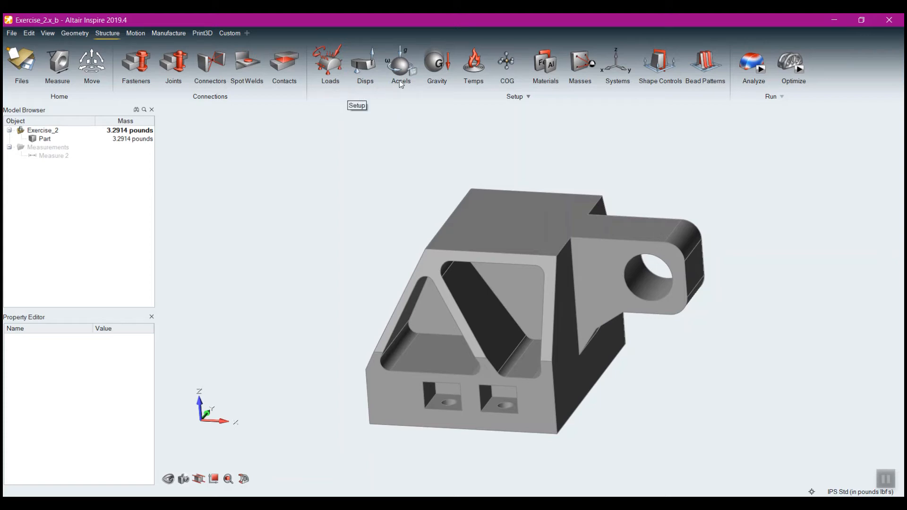
pyautogui.click(328, 76)
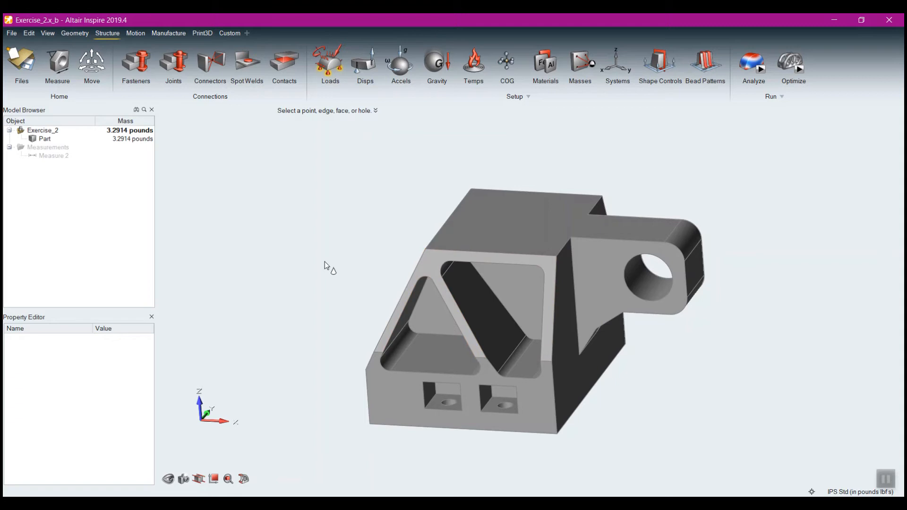
pyautogui.click(492, 222)
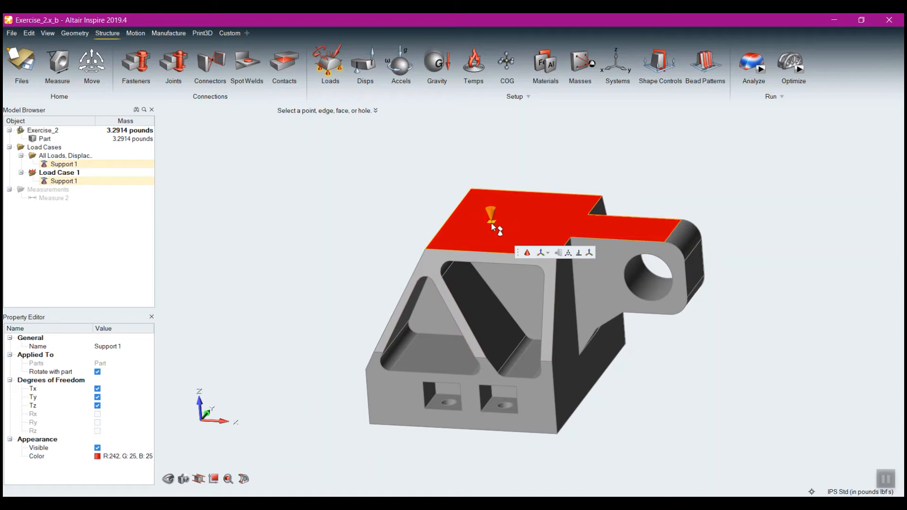
# Release the top-face support's translation along X, leaving the Y and Z translations constrained
pyautogui.moveTo(311, 230); pyautogui.dragTo(346, 242, button='right')
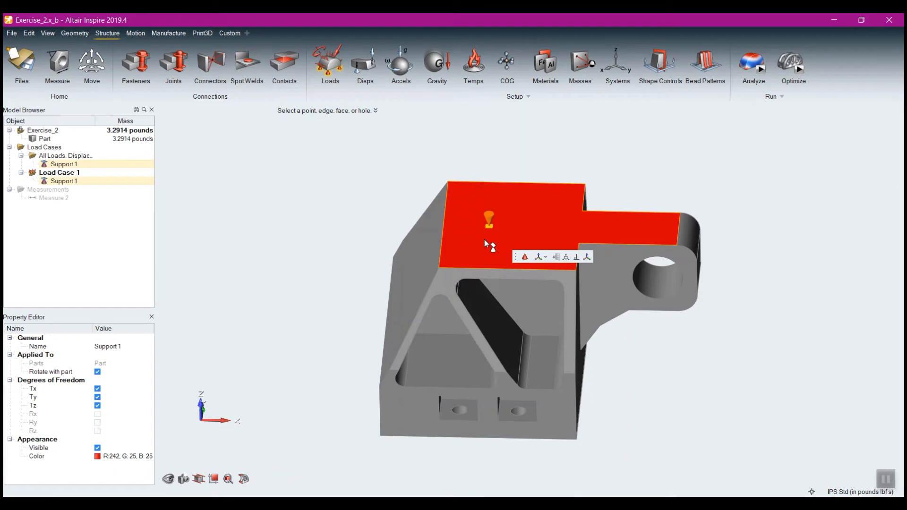
pyautogui.moveTo(489, 220)
pyautogui.moveTo(539, 295); pyautogui.dragTo(520, 282, button='right')
pyautogui.click(458, 225)
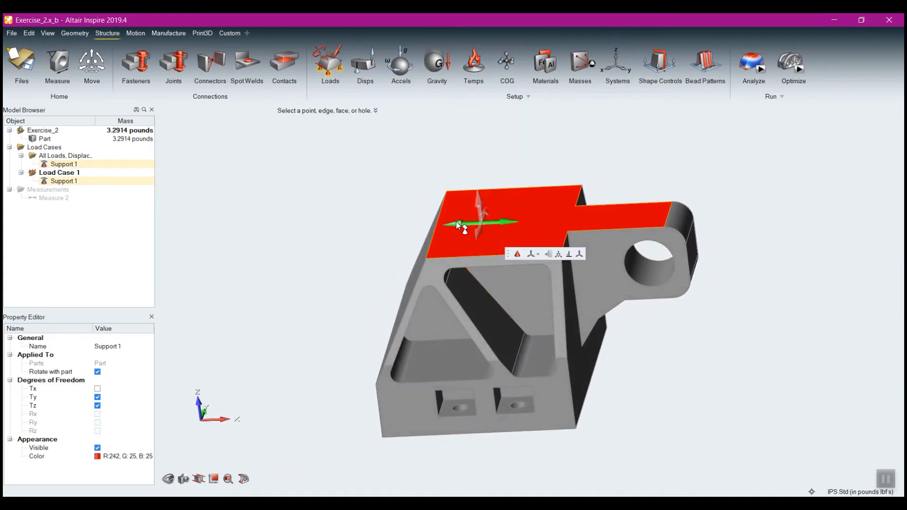
pyautogui.rightClick(421, 184)
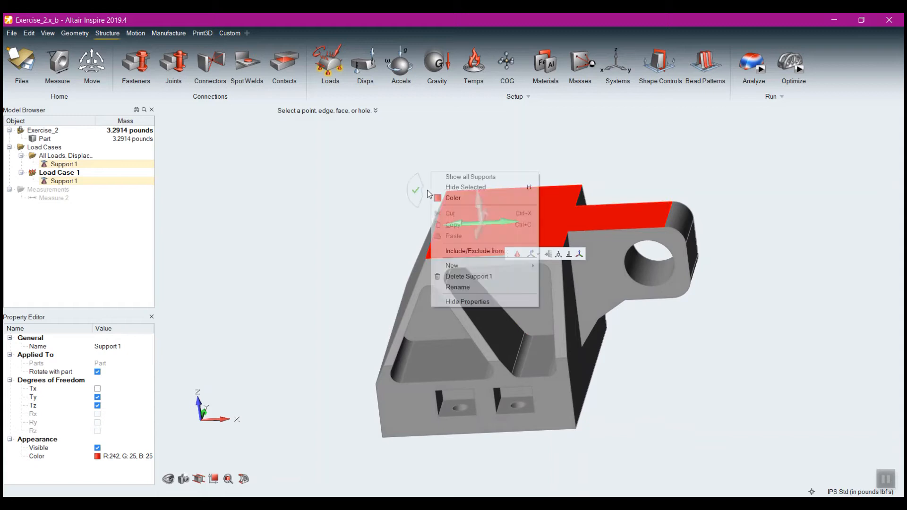
# Rotate the top-face support by -40 degrees about its Z axis with the Move tool
pyautogui.moveTo(374, 192); pyautogui.dragTo(489, 233, button='right')
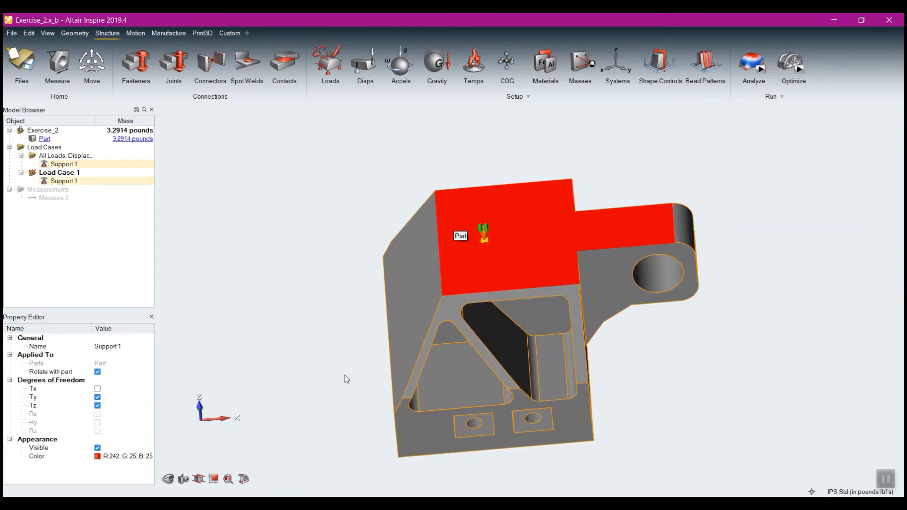
pyautogui.moveTo(219, 420)
pyautogui.moveTo(227, 424); pyautogui.dragTo(304, 396, button='right')
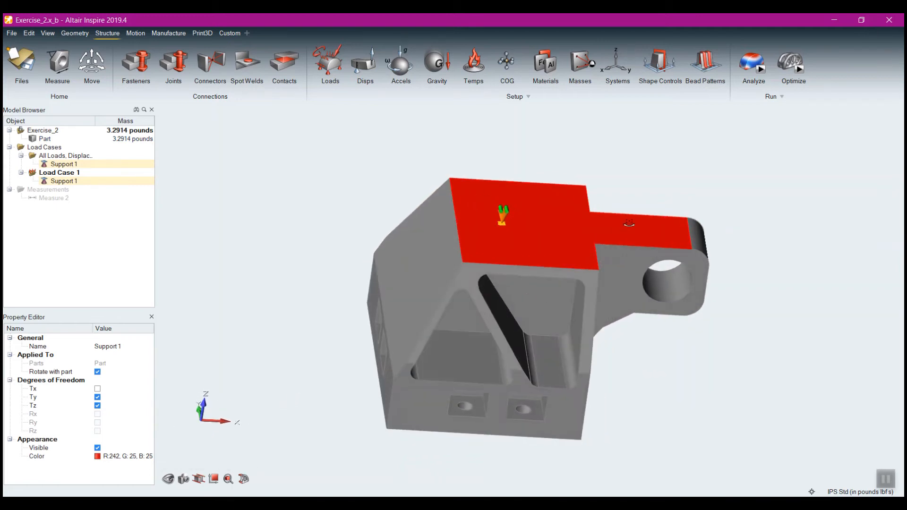
pyautogui.moveTo(537, 214); pyautogui.dragTo(521, 228, button='right')
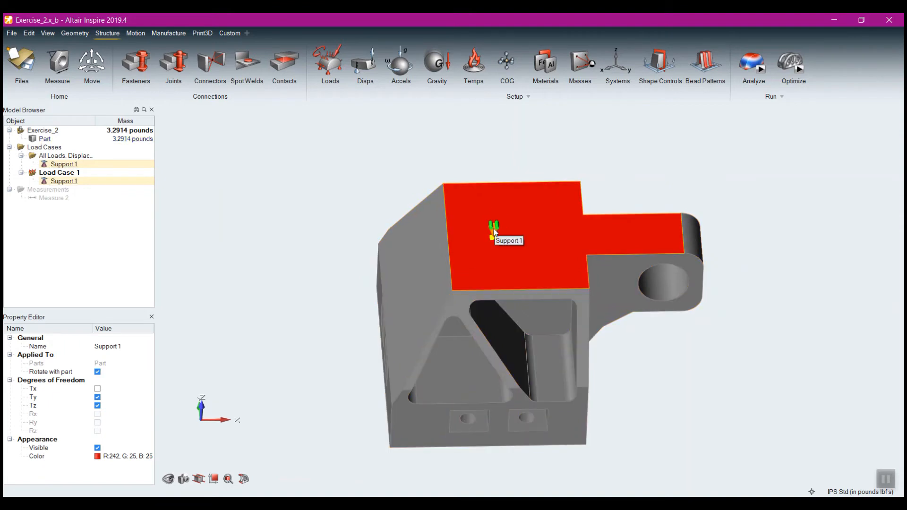
pyautogui.doubleClick(494, 230)
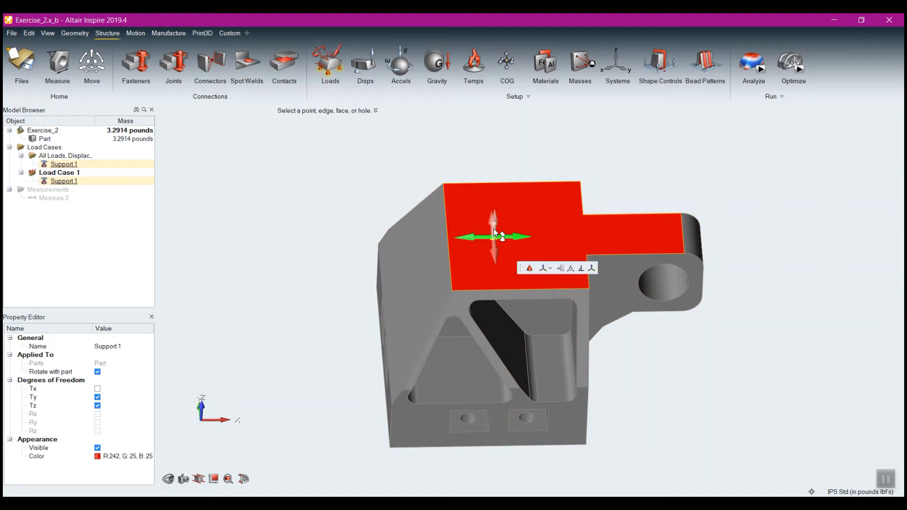
pyautogui.click(571, 272)
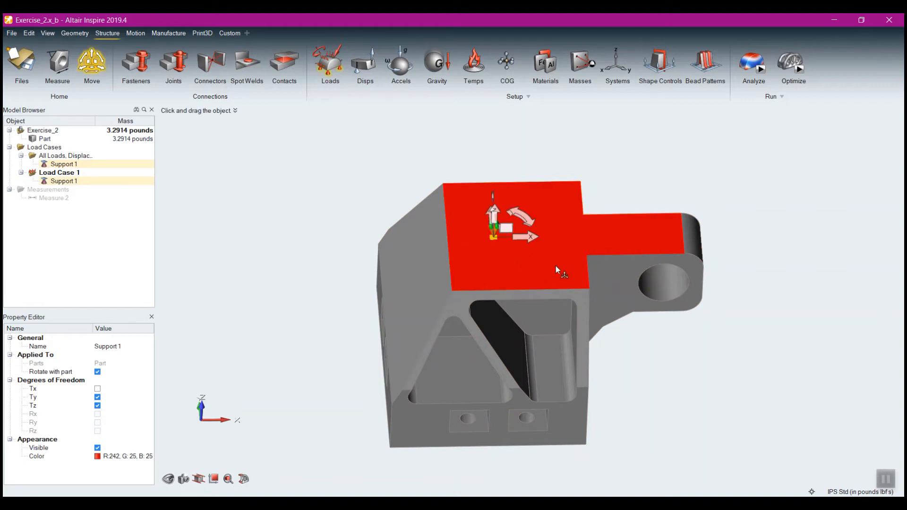
pyautogui.moveTo(546, 265); pyautogui.dragTo(492, 243, button='middle')
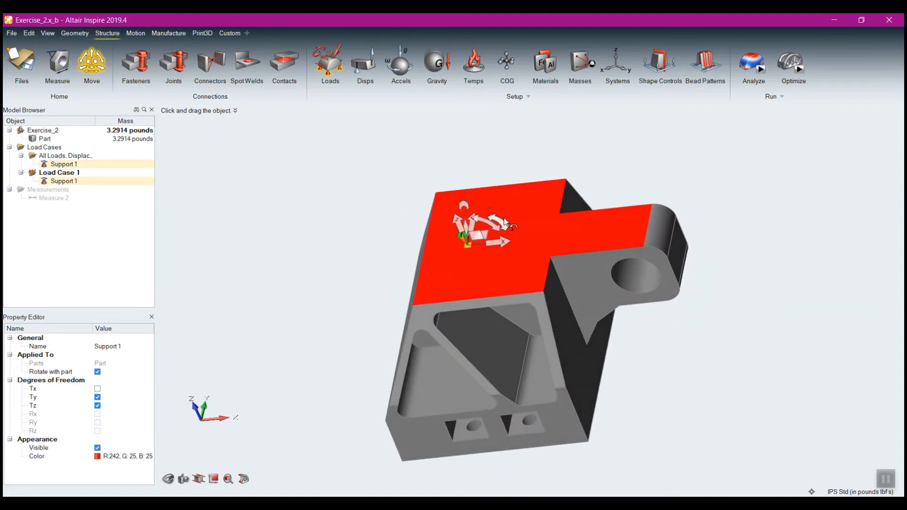
pyautogui.moveTo(504, 227)
pyautogui.mouseDown()
pyautogui.moveTo(495, 202)
pyautogui.moveTo(506, 244)
pyautogui.moveTo(515, 231)
pyautogui.mouseUp()
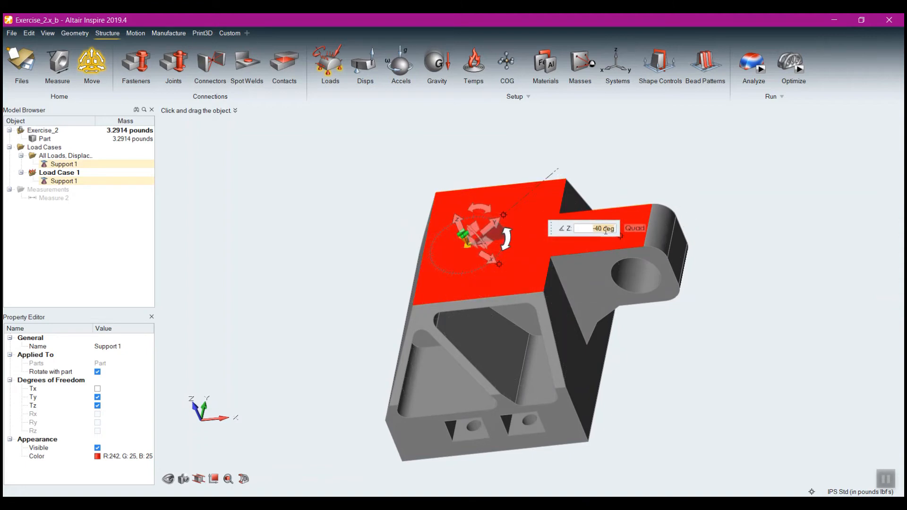
pyautogui.rightClick(354, 222)
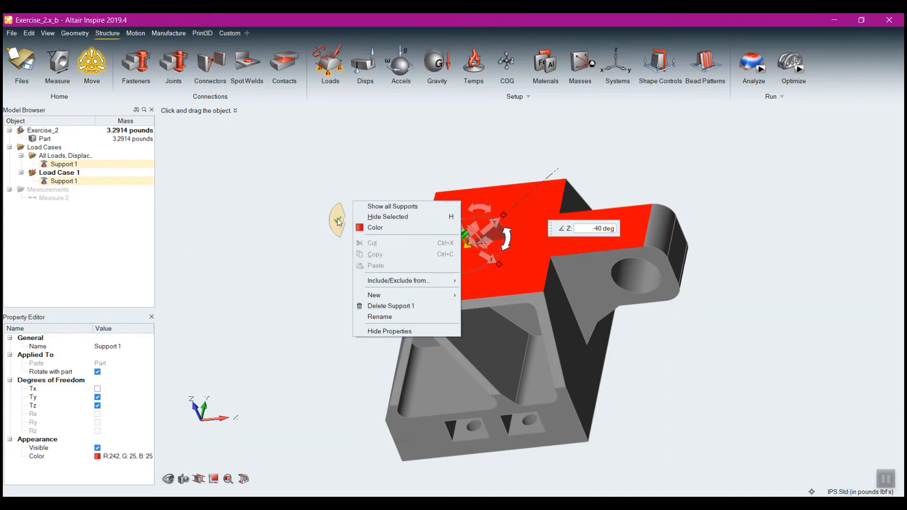
pyautogui.click(332, 225)
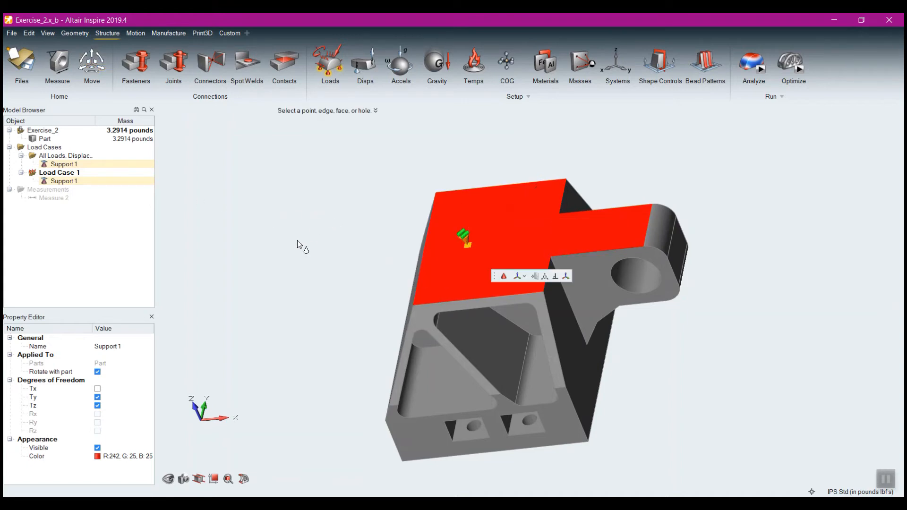
# Release the top-face support's Y and Z translations, leaving it unconstrained in all three directions
pyautogui.moveTo(299, 246); pyautogui.dragTo(407, 258, button='right')
pyautogui.moveTo(407, 257); pyautogui.dragTo(456, 260, button='middle')
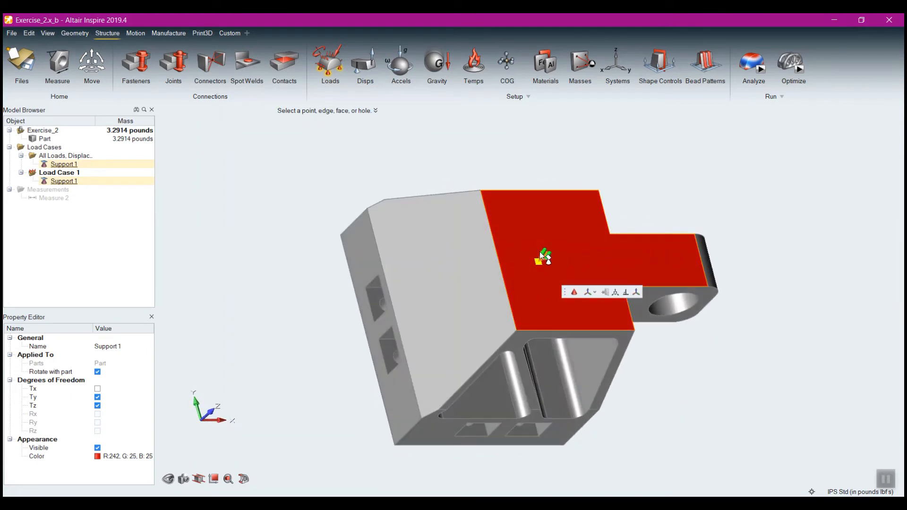
pyautogui.moveTo(583, 259); pyautogui.dragTo(512, 202, button='right')
pyautogui.scroll(5, 508, 207)
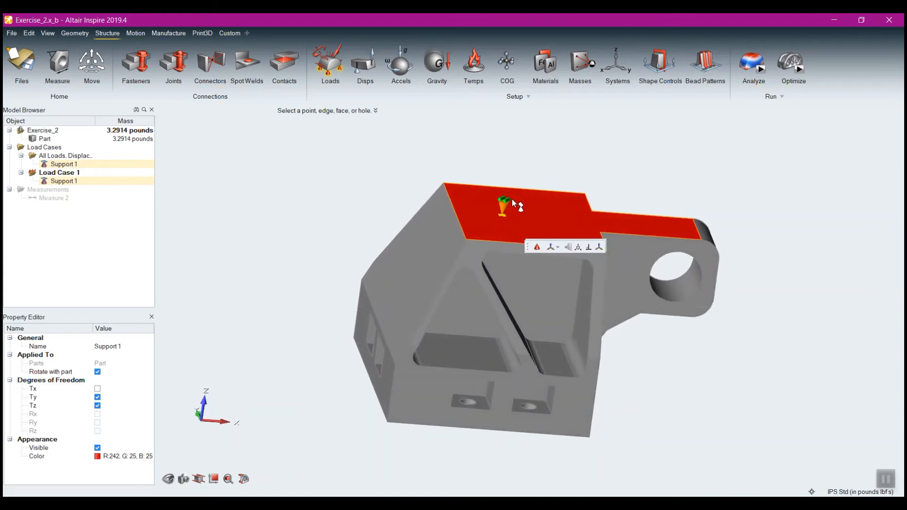
pyautogui.click(500, 219)
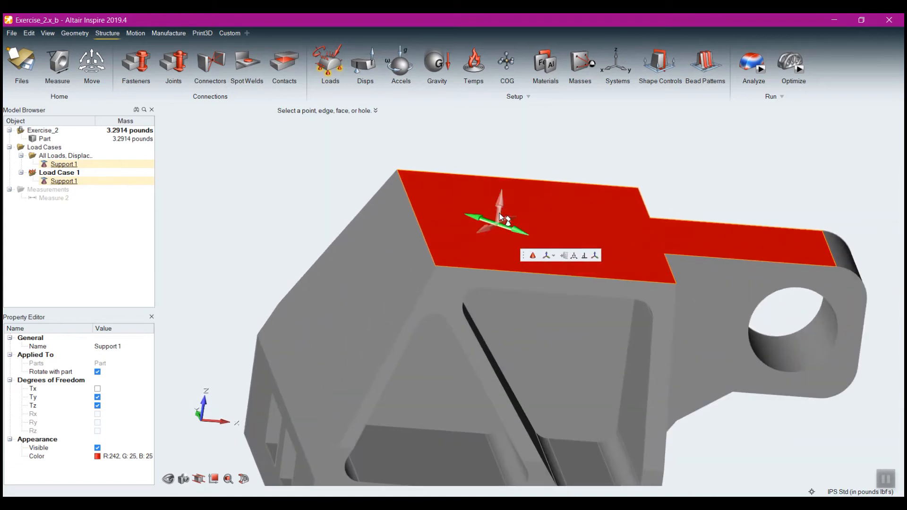
pyautogui.click(482, 230)
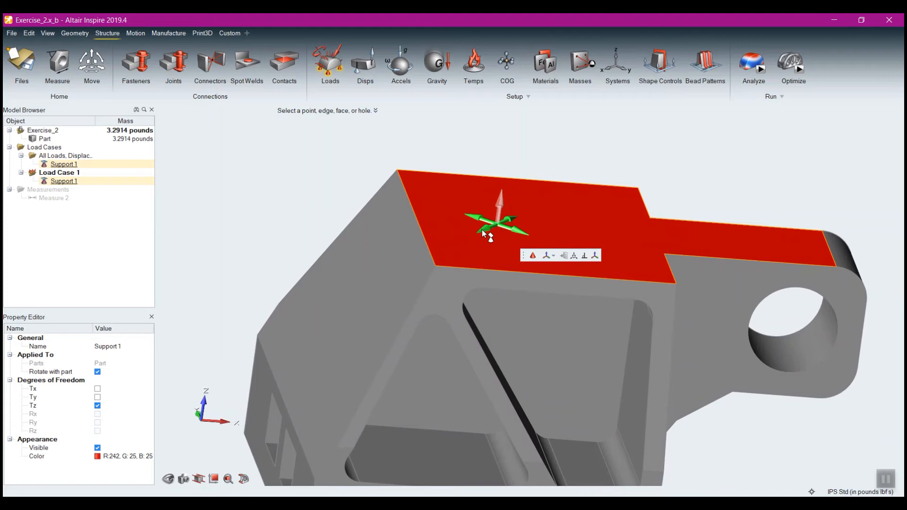
pyautogui.rightClick(342, 180)
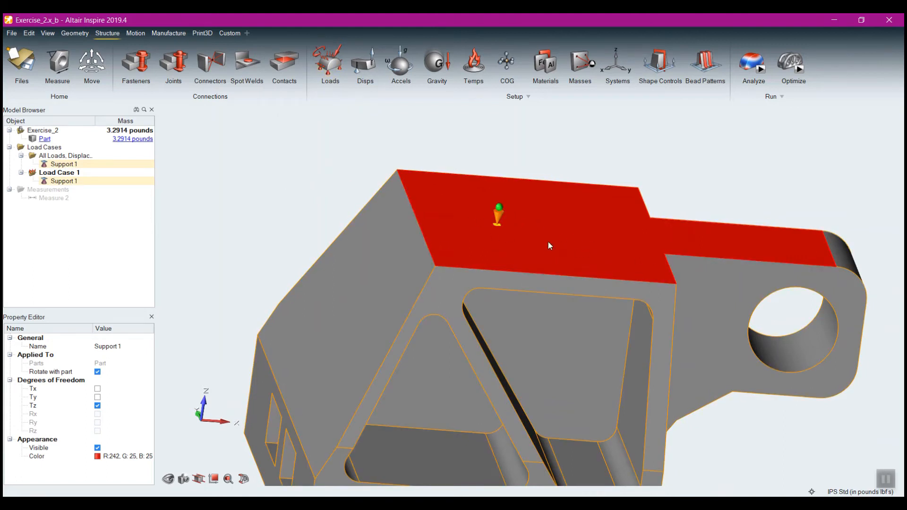
pyautogui.doubleClick(498, 215)
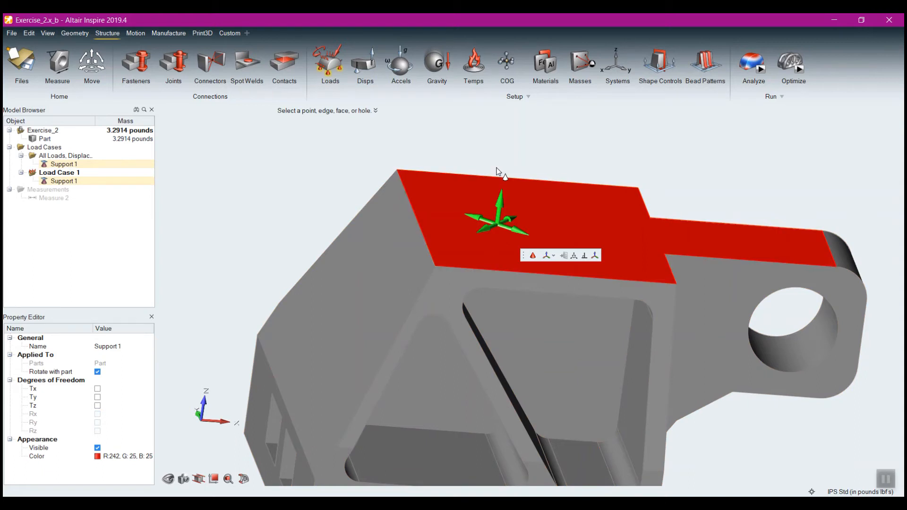
pyautogui.rightClick(501, 206)
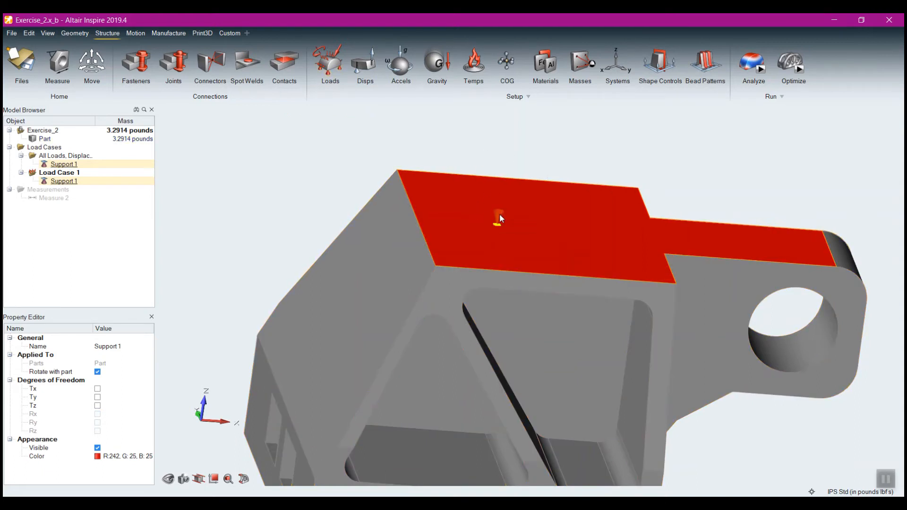
# Constrain the top-face support's X, Y and Z translations again and delete that support
pyautogui.click(501, 218)
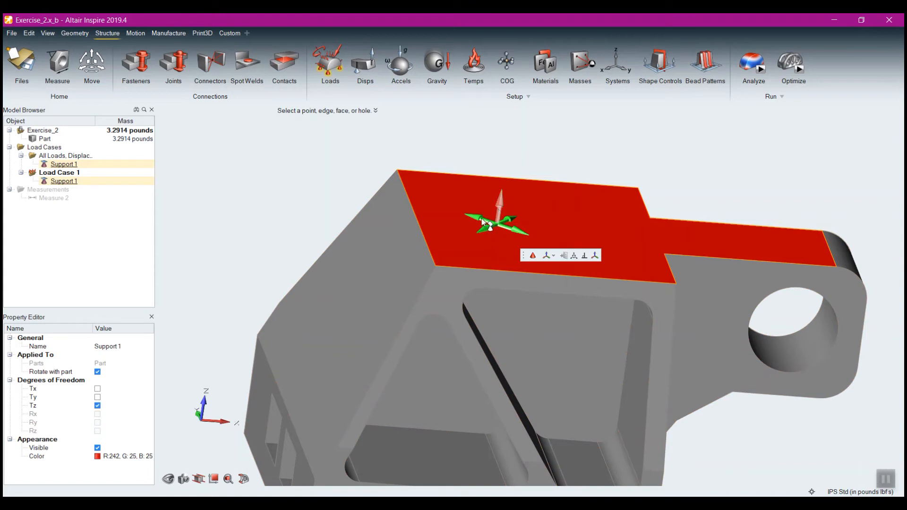
pyautogui.click(486, 226)
pyautogui.rightClick(529, 147)
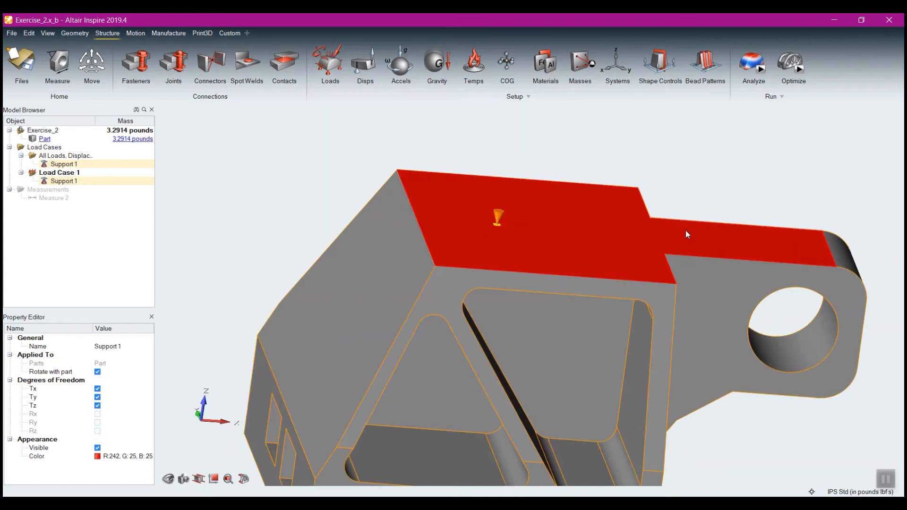
pyautogui.press('Delete')
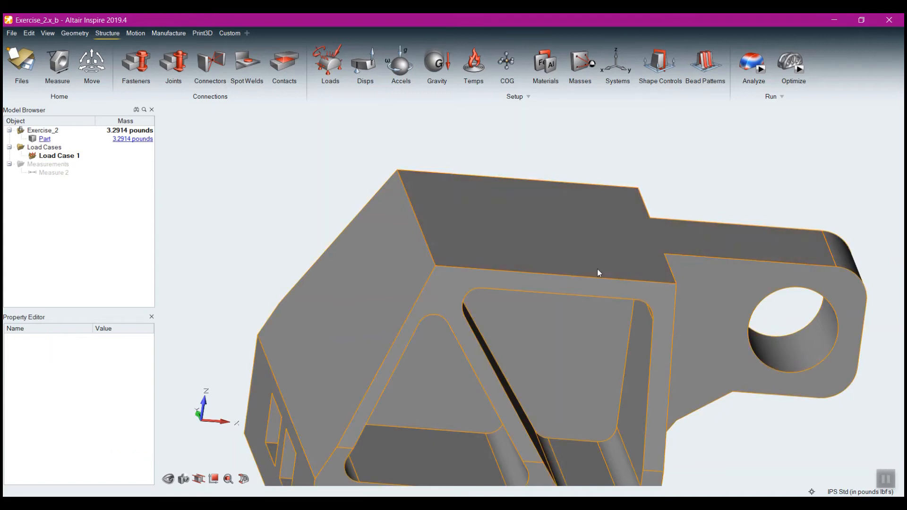
# Apply a support to the bolt hole nearest the lug on the part's underside
pyautogui.scroll(-5, 598, 269)
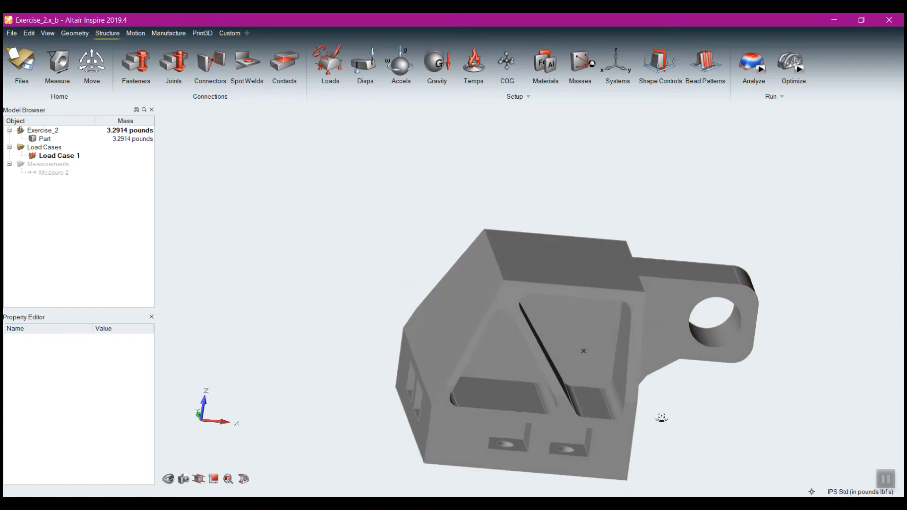
pyautogui.moveTo(661, 417); pyautogui.dragTo(708, 369, button='middle')
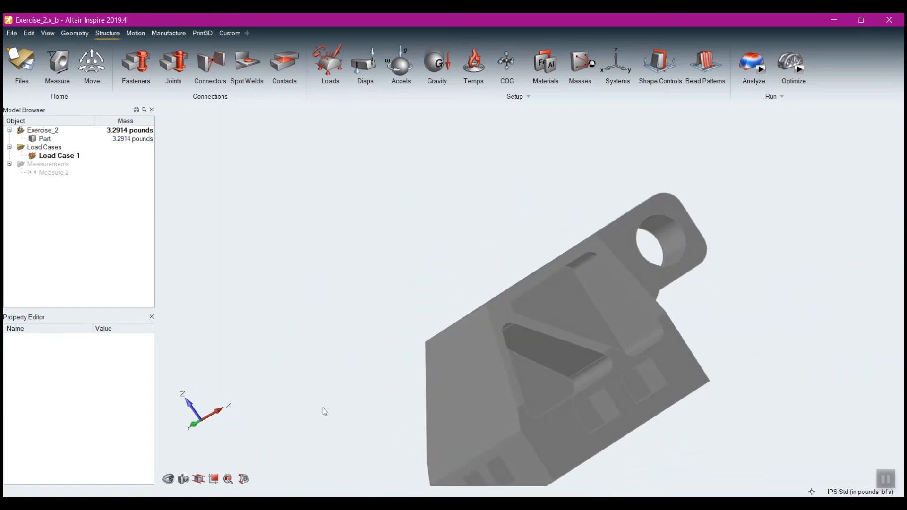
pyautogui.moveTo(323, 409); pyautogui.dragTo(765, 338, button='middle')
pyautogui.moveTo(498, 253); pyautogui.dragTo(429, 265, button='middle')
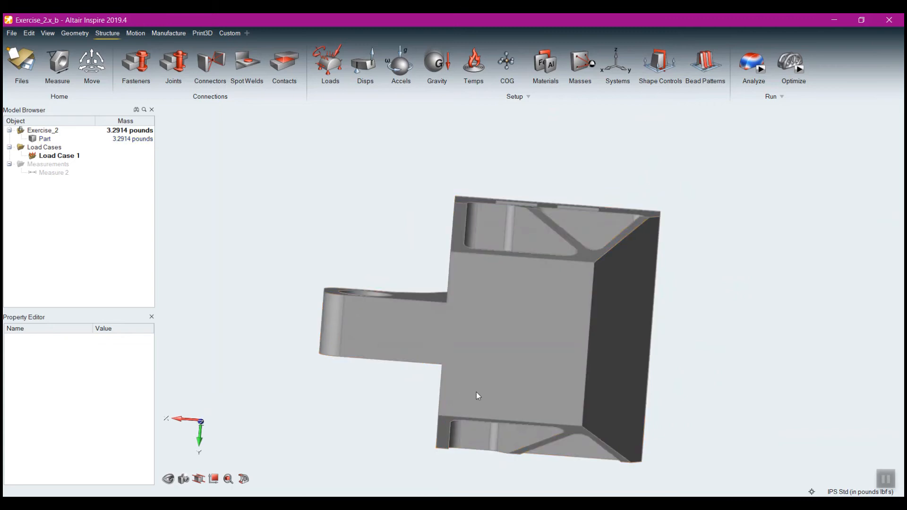
pyautogui.moveTo(476, 396); pyautogui.dragTo(524, 240, button='middle')
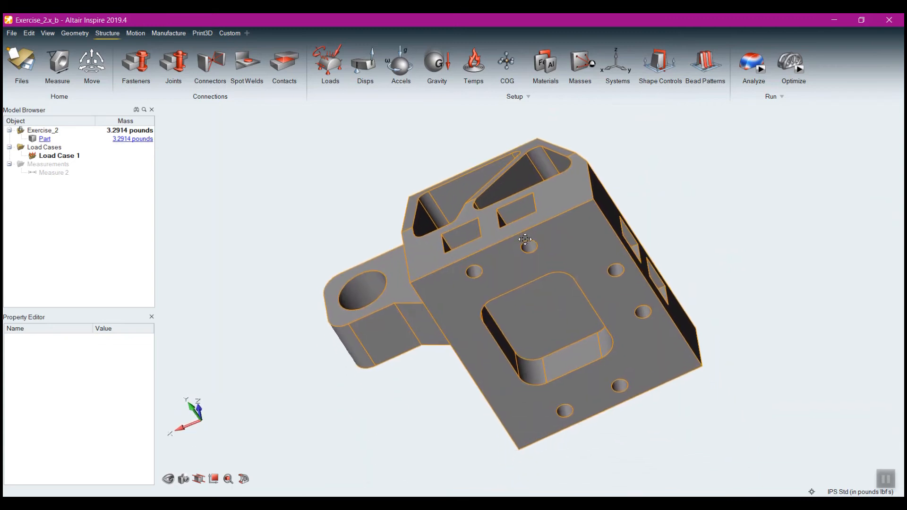
pyautogui.scroll(3, 511, 246)
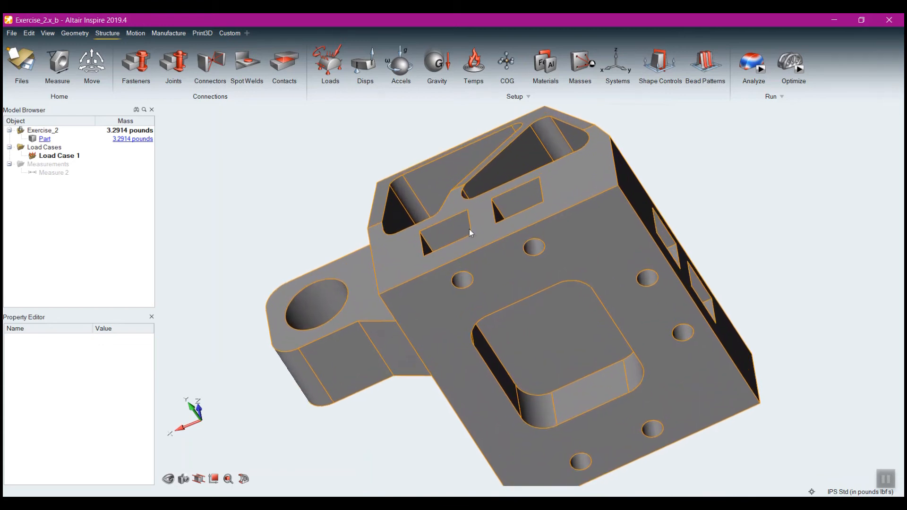
pyautogui.click(330, 76)
pyautogui.scroll(6, 463, 318)
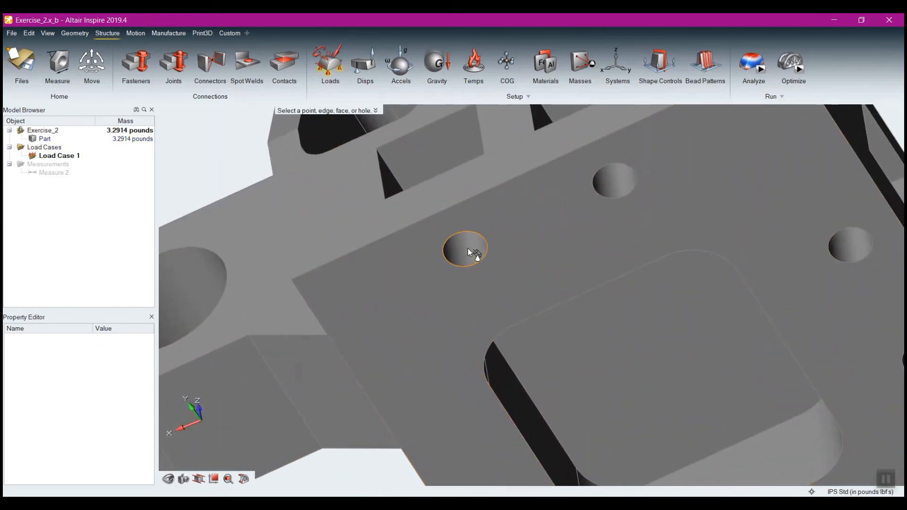
pyautogui.click(467, 249)
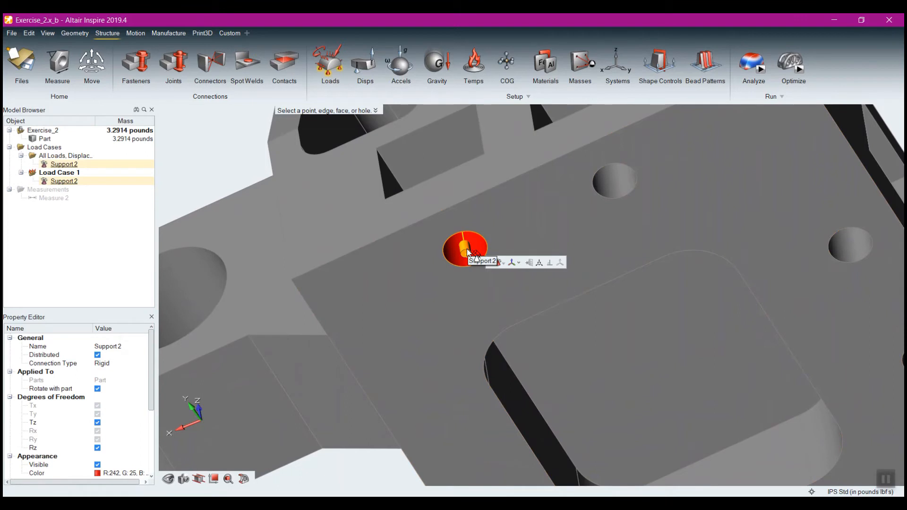
# Release both the rotation about Z and the translation along Z of the hole support
pyautogui.moveTo(509, 326)
pyautogui.mouseDown(button='middle')
pyautogui.moveTo(506, 273)
pyautogui.moveTo(477, 235)
pyautogui.moveTo(491, 234)
pyautogui.moveTo(512, 313)
pyautogui.mouseUp(button='middle')
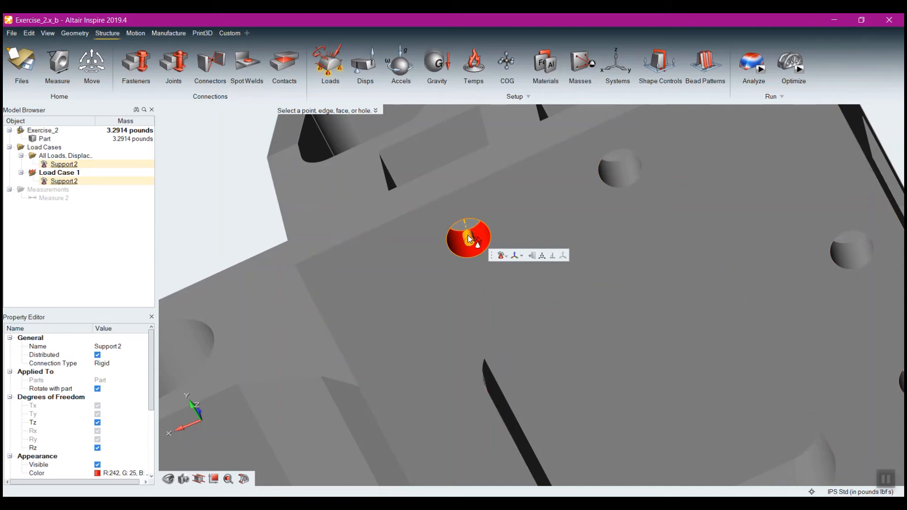
pyautogui.moveTo(522, 313); pyautogui.dragTo(505, 217, button='right')
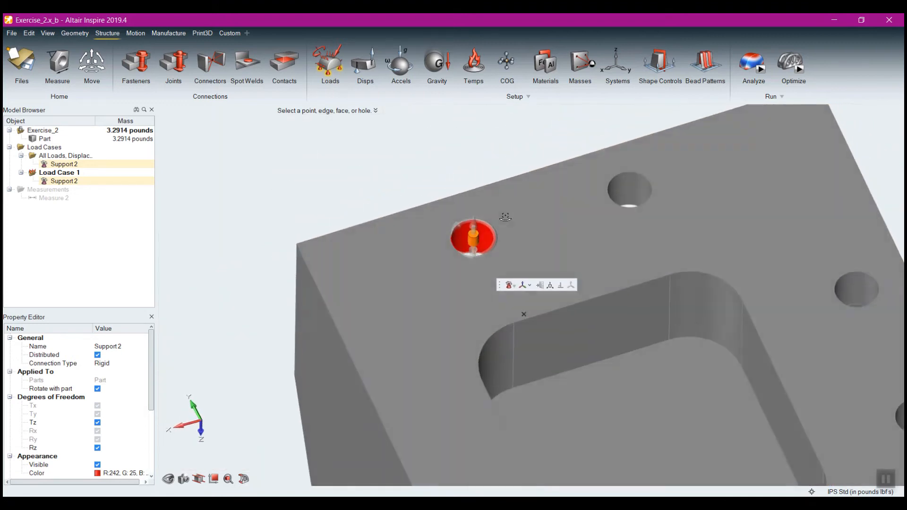
pyautogui.scroll(2, 490, 241)
pyautogui.scroll(1, 490, 241)
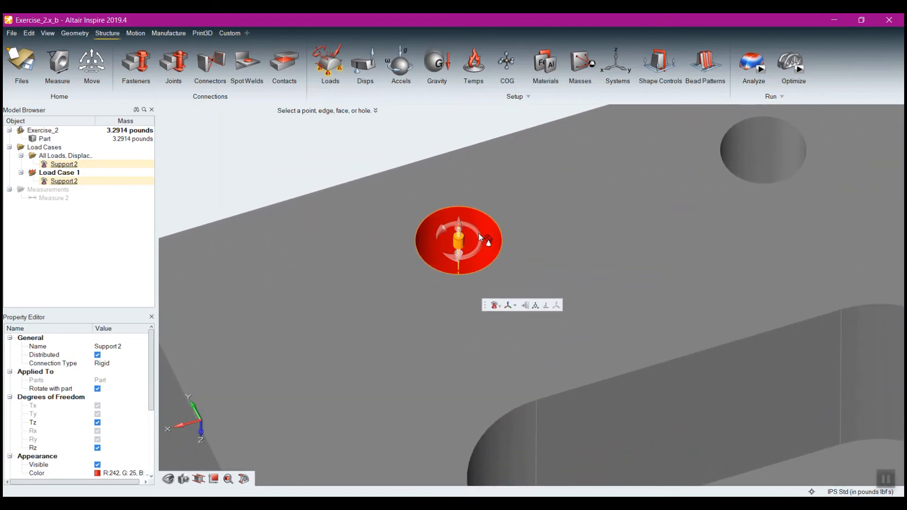
pyautogui.click(468, 260)
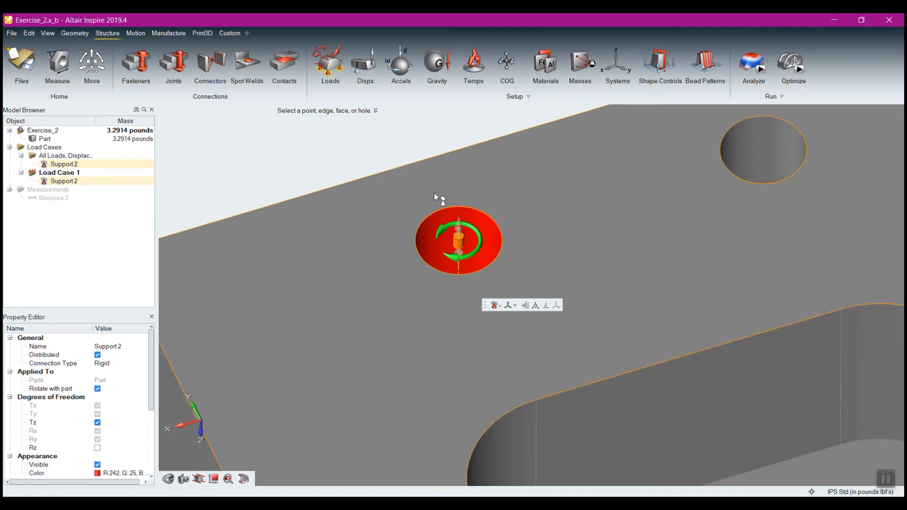
pyautogui.click(458, 230)
pyautogui.moveTo(377, 224)
pyautogui.mouseDown(button='right')
pyautogui.moveTo(403, 299)
pyautogui.moveTo(406, 269)
pyautogui.moveTo(416, 279)
pyautogui.mouseUp(button='right')
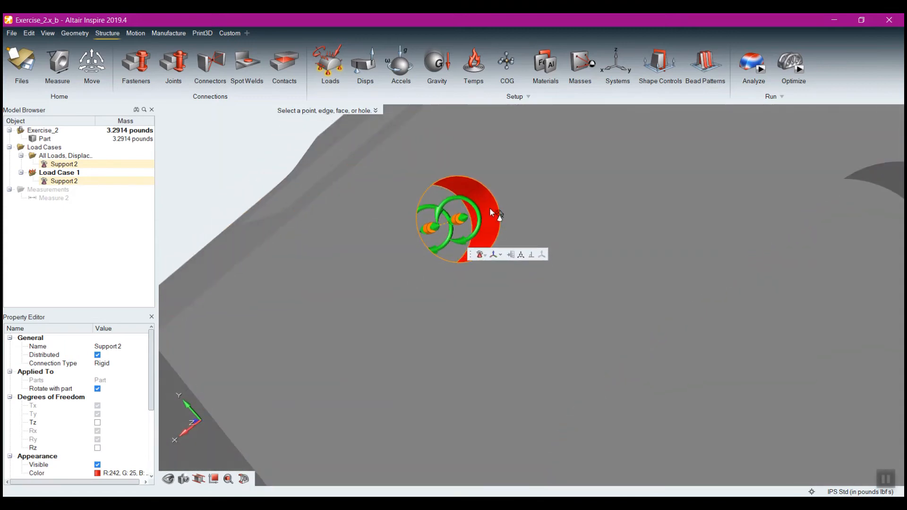
# Constrain the hole support's Z translation and Z rotation again
pyautogui.click(445, 204)
pyautogui.click(464, 220)
pyautogui.moveTo(539, 333); pyautogui.dragTo(506, 277, button='right')
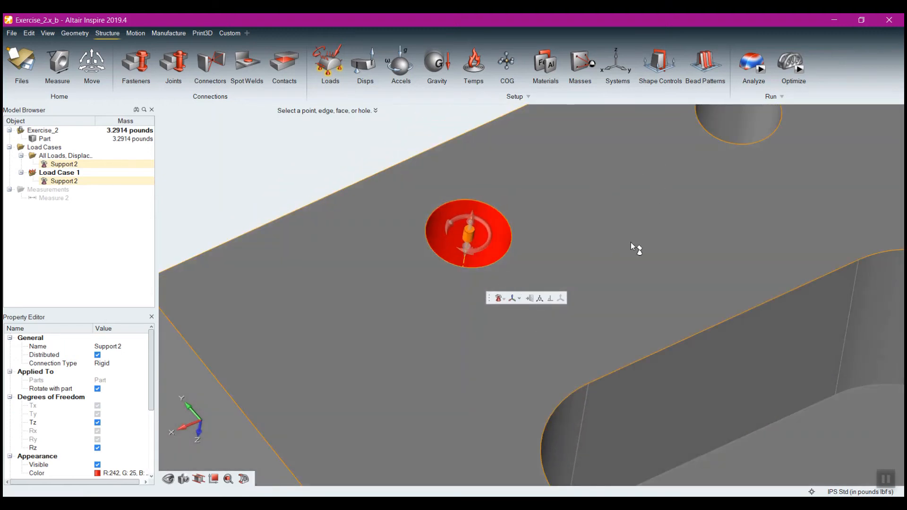
# Release only the hole support's rotation about Z, keeping its Z translation constrained
pyautogui.scroll(-5, 635, 242)
pyautogui.moveTo(662, 233); pyautogui.dragTo(468, 166, button='middle')
pyautogui.scroll(-3, 662, 278)
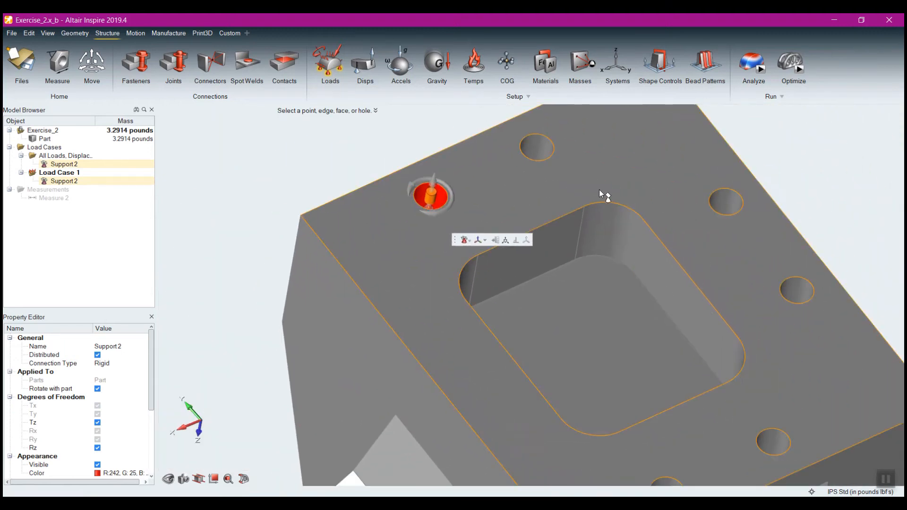
pyautogui.scroll(-2, 706, 302)
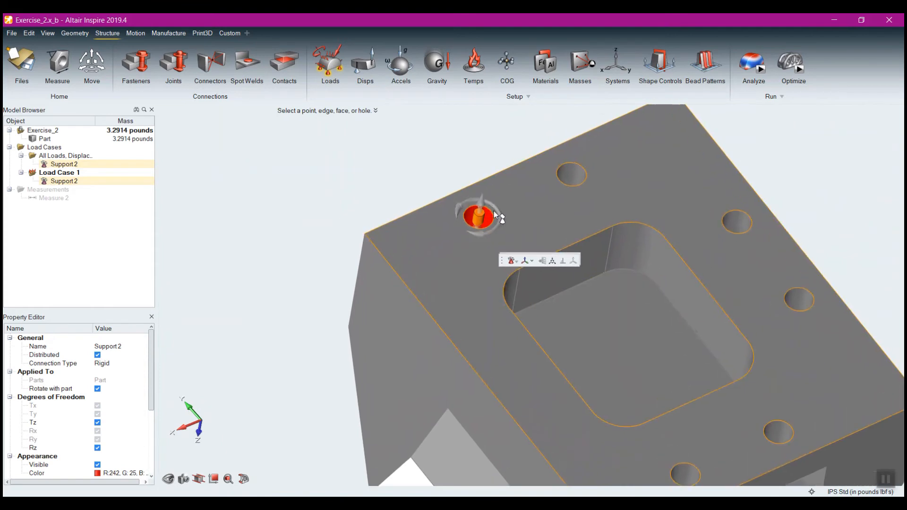
pyautogui.scroll(5, 494, 211)
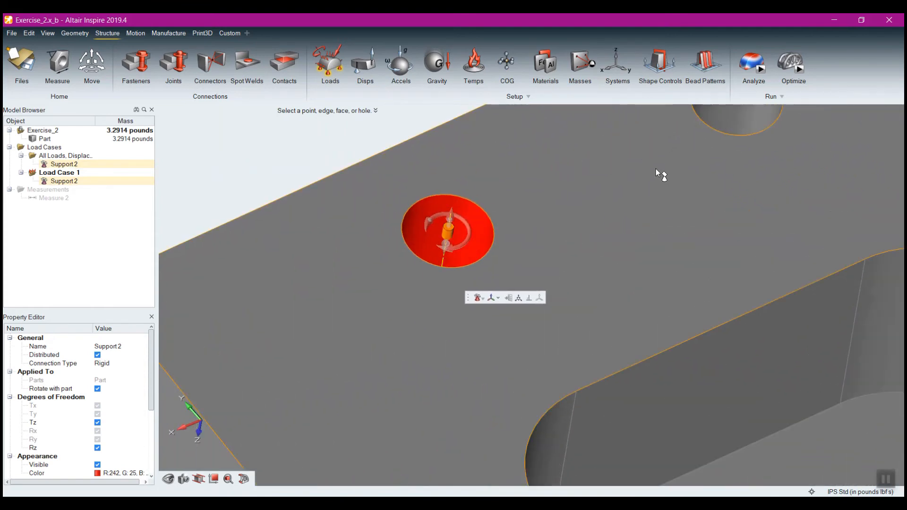
pyautogui.click(469, 228)
# Apply supports to the next two bolt holes around the underside pocket and release each one's rotation about Z
pyautogui.scroll(-3, 508, 248)
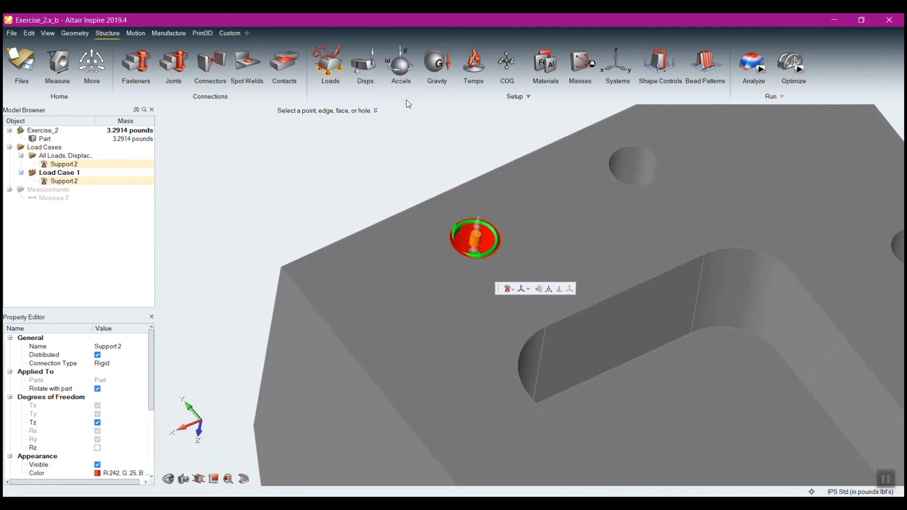
pyautogui.click(652, 169)
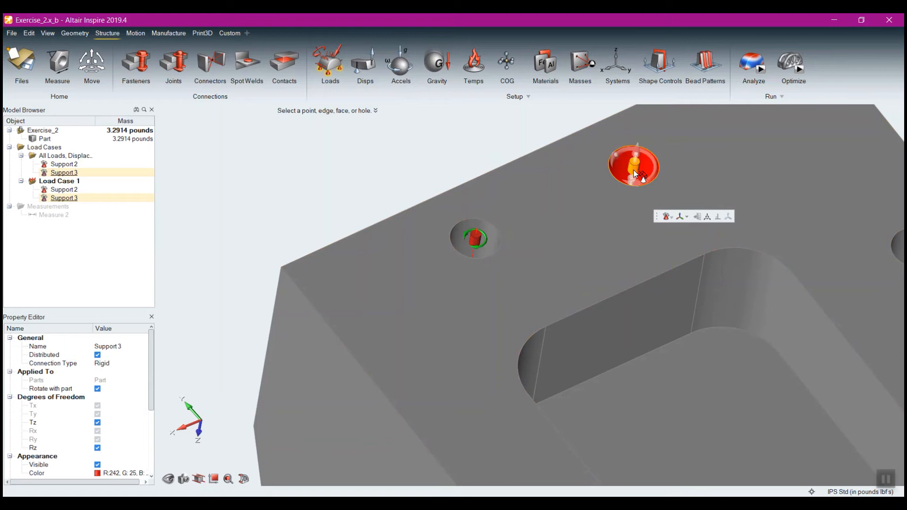
pyautogui.click(653, 161)
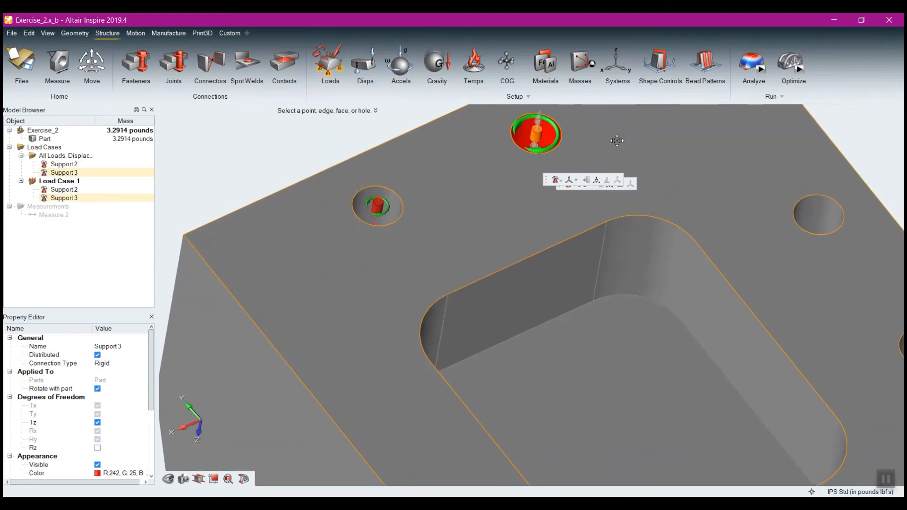
pyautogui.click(807, 208)
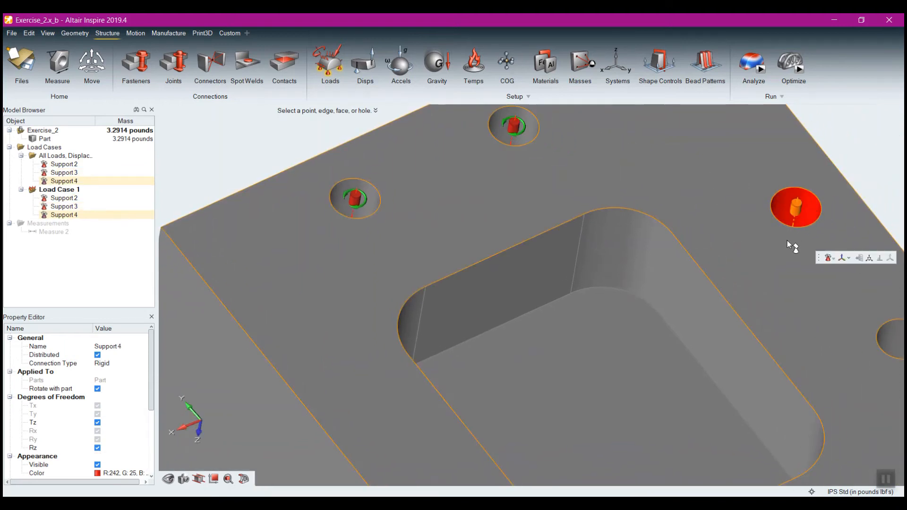
pyautogui.moveTo(734, 224); pyautogui.dragTo(694, 211, button='right')
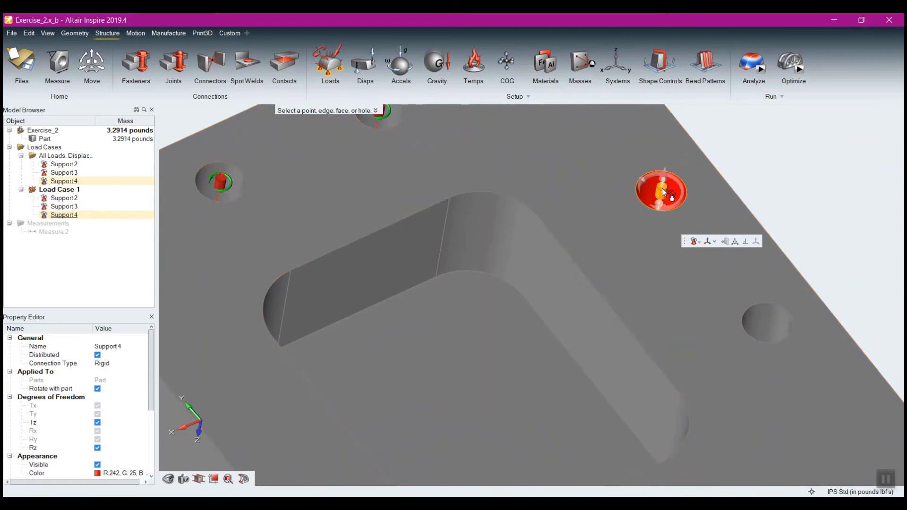
pyautogui.click(679, 190)
# Apply supports to the remaining three bolt holes on the underside, leaving all their degrees of freedom constrained
pyautogui.click(767, 320)
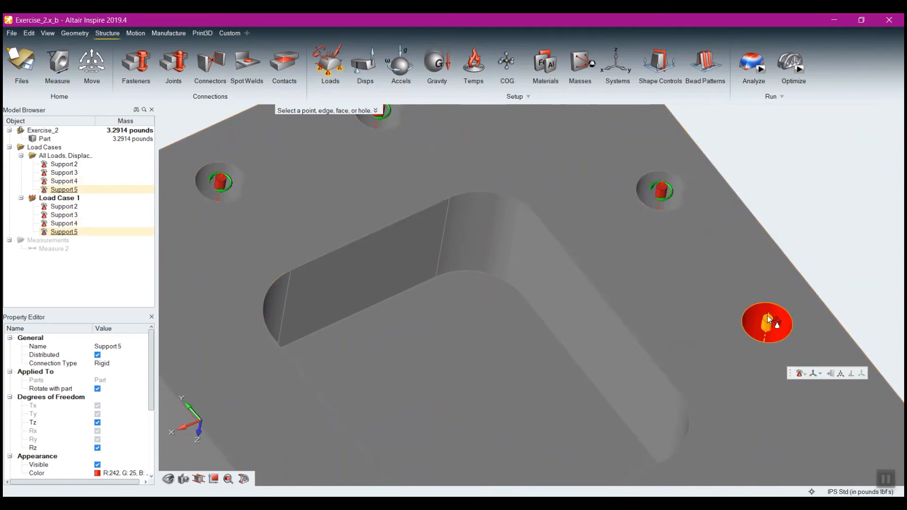
pyautogui.moveTo(769, 319); pyautogui.dragTo(573, 237, button='right')
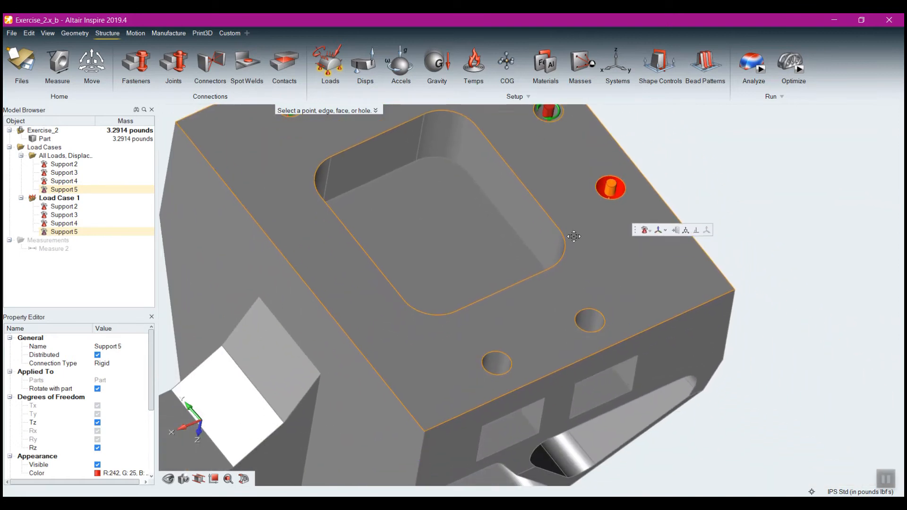
pyautogui.click(591, 326)
pyautogui.click(495, 364)
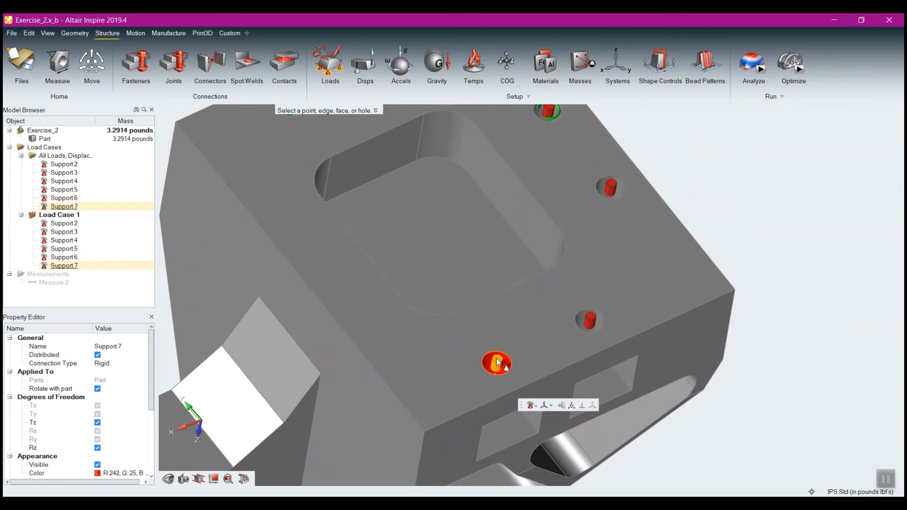
pyautogui.moveTo(606, 175); pyautogui.dragTo(568, 247, button='right')
pyautogui.scroll(3, 568, 247)
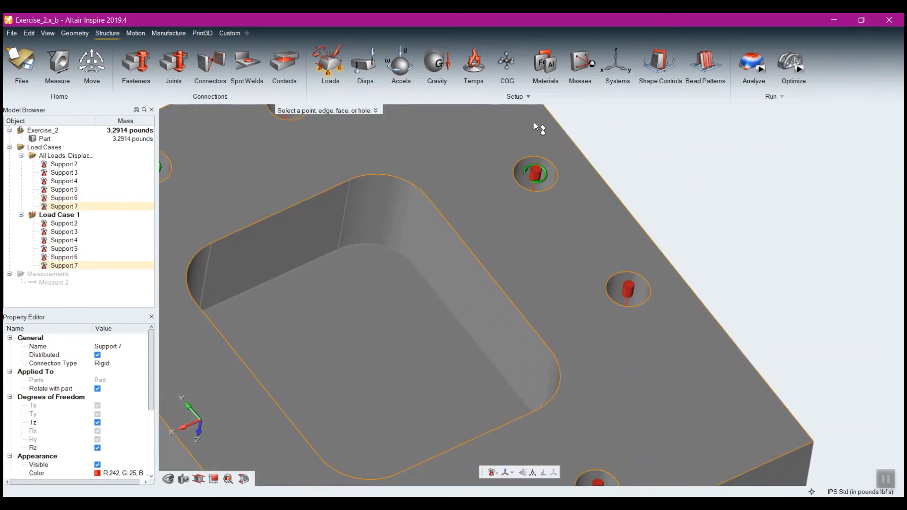
# Constrain the Z rotation again on the three bolt hole supports around the underside pocket that still have it released
pyautogui.click(544, 179)
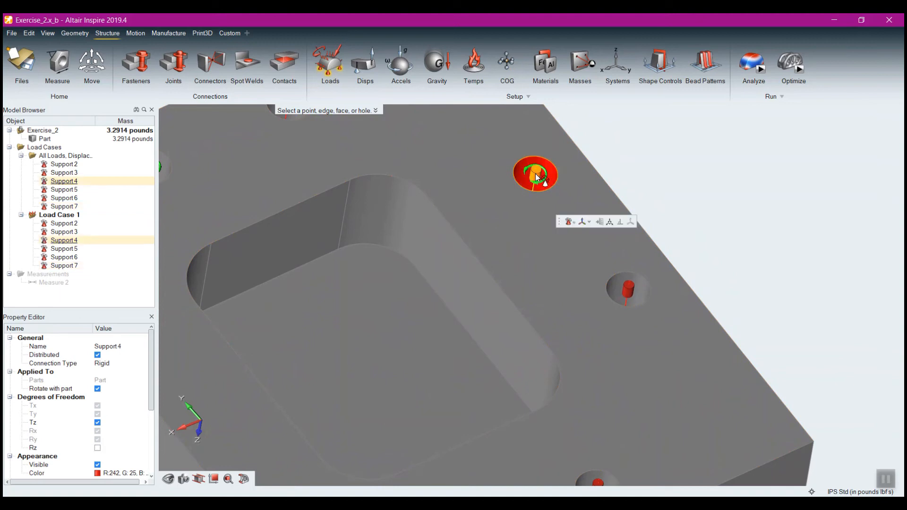
pyautogui.click(545, 190)
pyautogui.moveTo(444, 196); pyautogui.dragTo(691, 364, button='right')
pyautogui.click(536, 276)
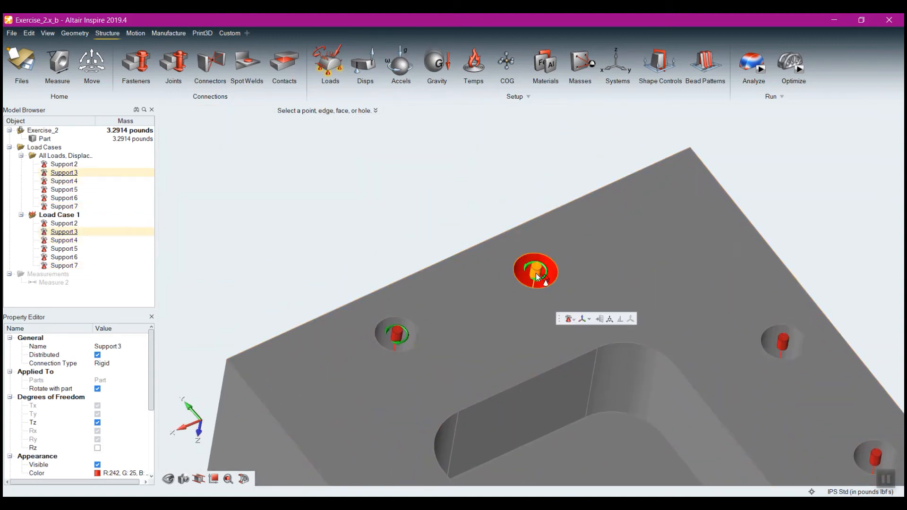
pyautogui.click(543, 286)
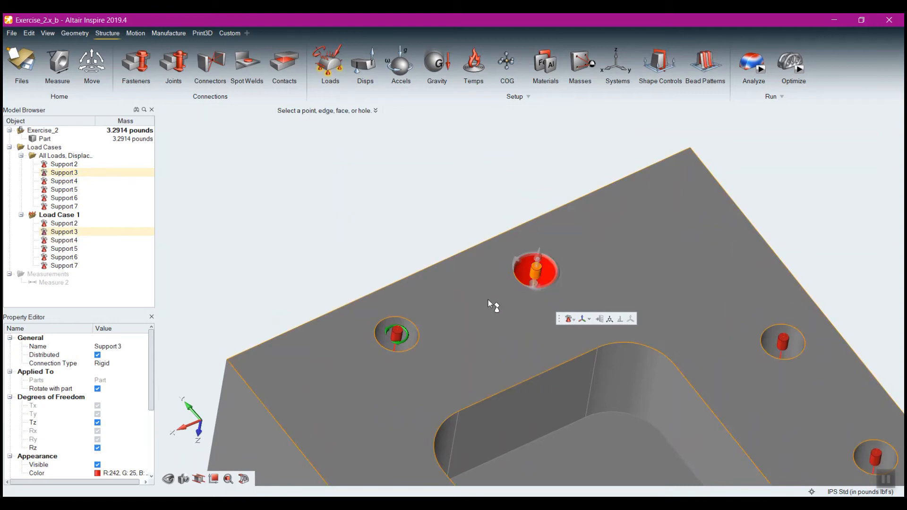
pyautogui.click(398, 337)
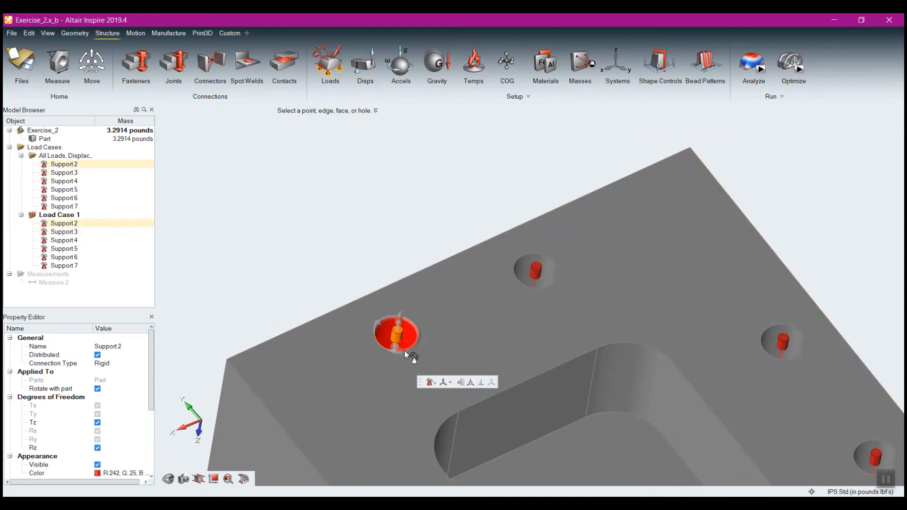
# Apply a force to the part's flat top face, pointing along negative Z, and set its magnitude to 100 lbf
pyautogui.moveTo(806, 389); pyautogui.dragTo(733, 233, button='right')
pyautogui.moveTo(566, 185); pyautogui.dragTo(538, 233, button='right')
pyautogui.moveTo(538, 233); pyautogui.dragTo(571, 327, button='middle')
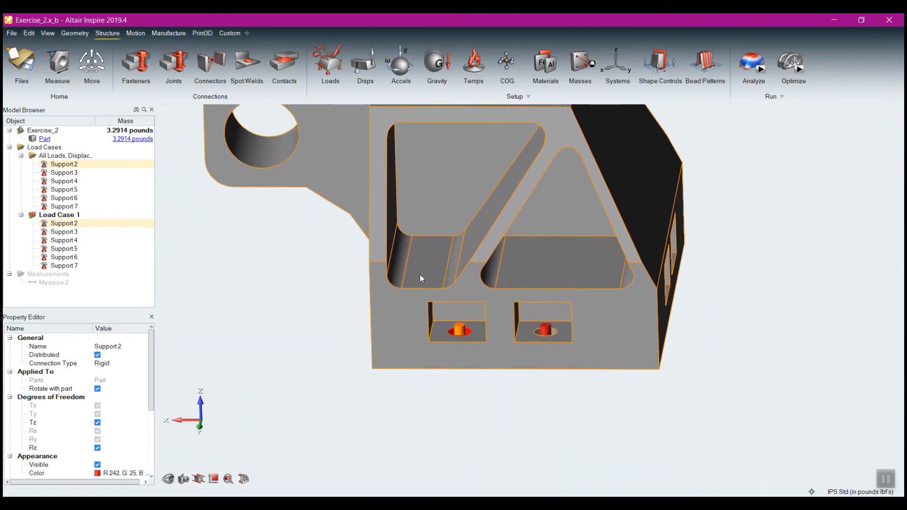
pyautogui.moveTo(421, 278); pyautogui.dragTo(451, 282, button='right')
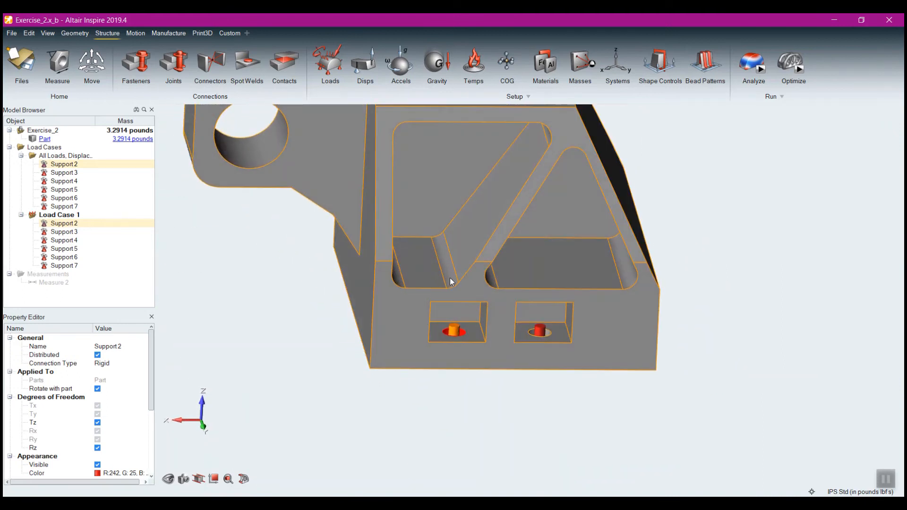
pyautogui.scroll(-3, 451, 282)
pyautogui.moveTo(439, 273); pyautogui.dragTo(537, 369, button='middle')
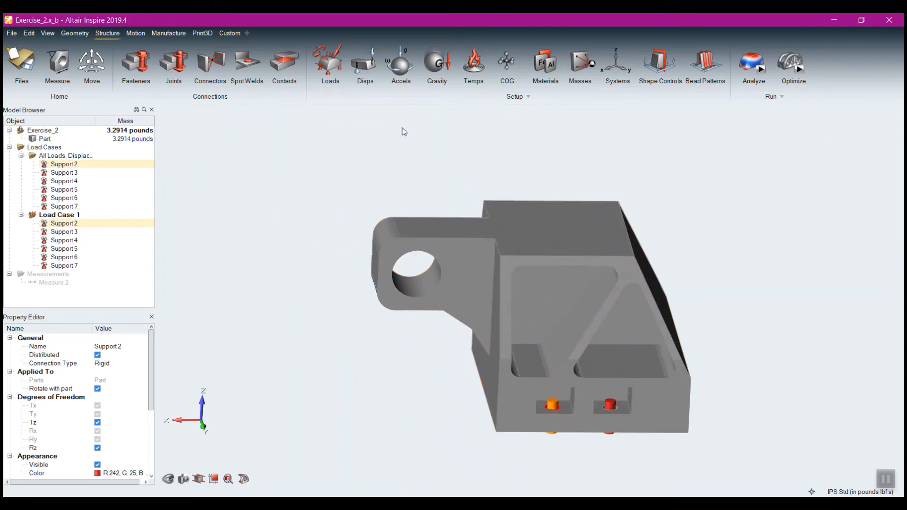
pyautogui.click(337, 53)
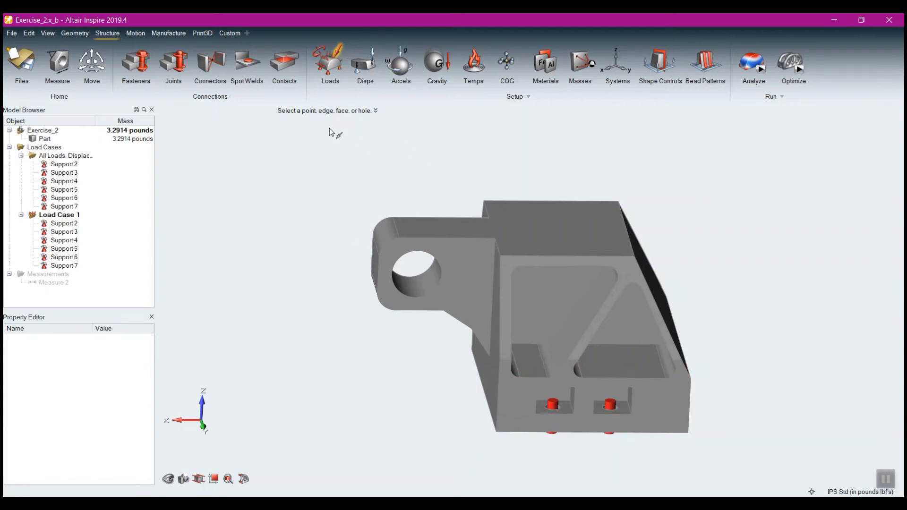
pyautogui.click(542, 230)
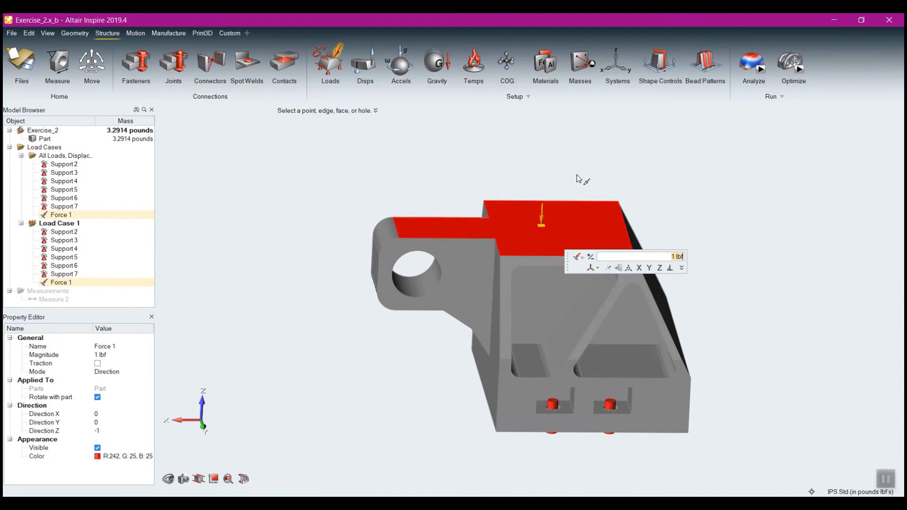
pyautogui.write('100')
pyautogui.press('Return')
pyautogui.rightClick(647, 165)
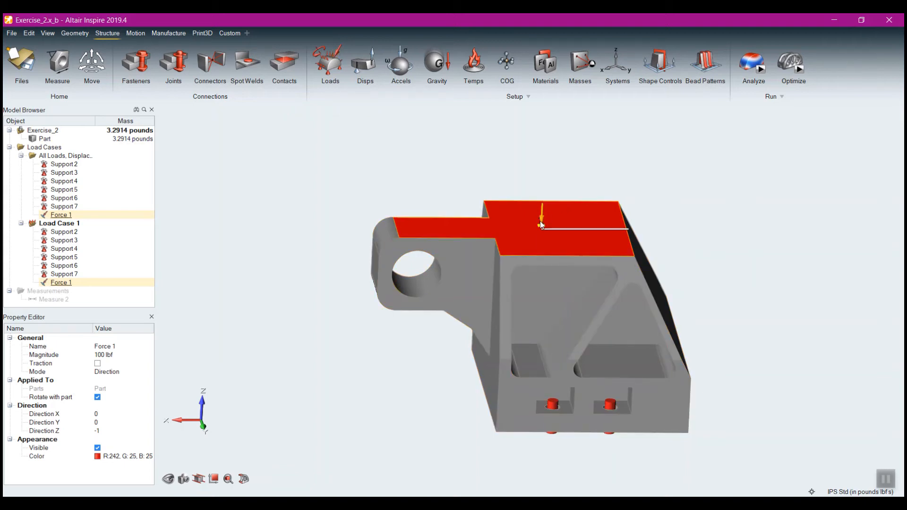
# Delete the force from the part's top face
pyautogui.moveTo(542, 224)
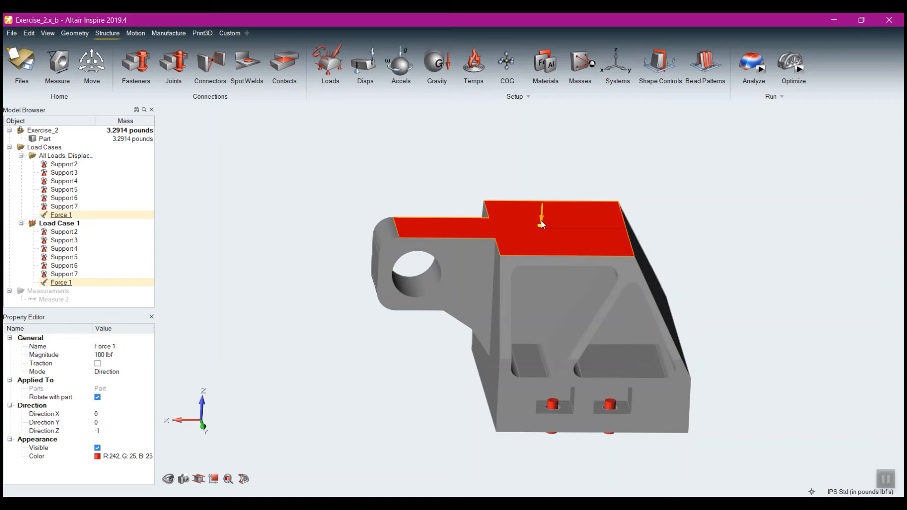
pyautogui.press('Delete')
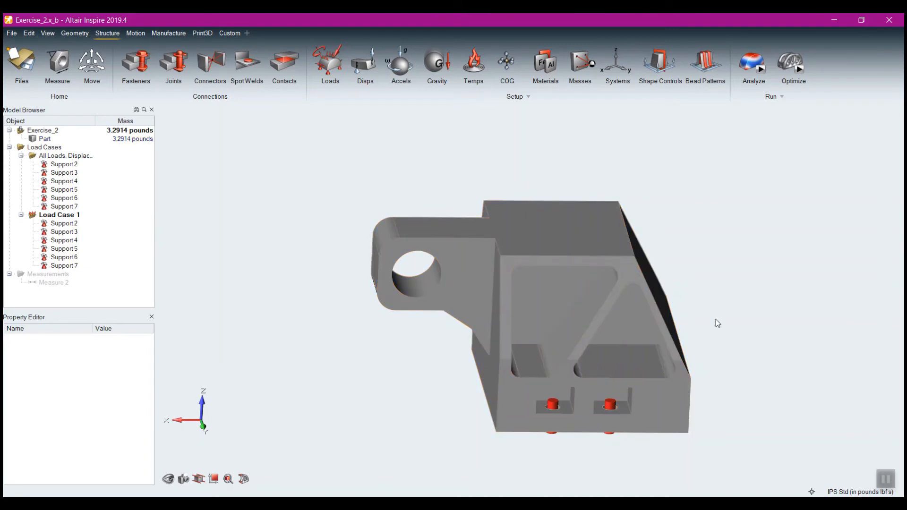
# Apply a 100 lbf force to the large hole in the part's protruding lug
pyautogui.moveTo(721, 338); pyautogui.dragTo(722, 326, button='right')
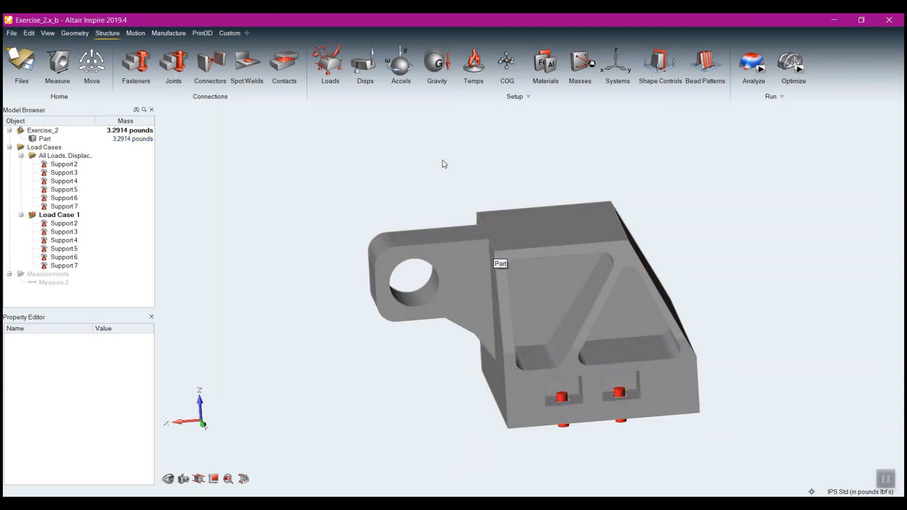
pyautogui.click(339, 53)
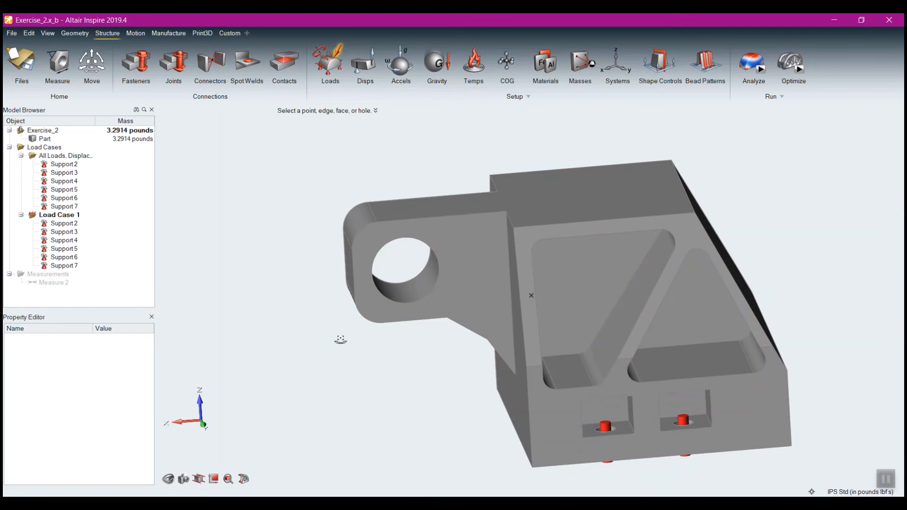
pyautogui.moveTo(348, 334); pyautogui.dragTo(858, 316, button='right')
pyautogui.click(710, 384)
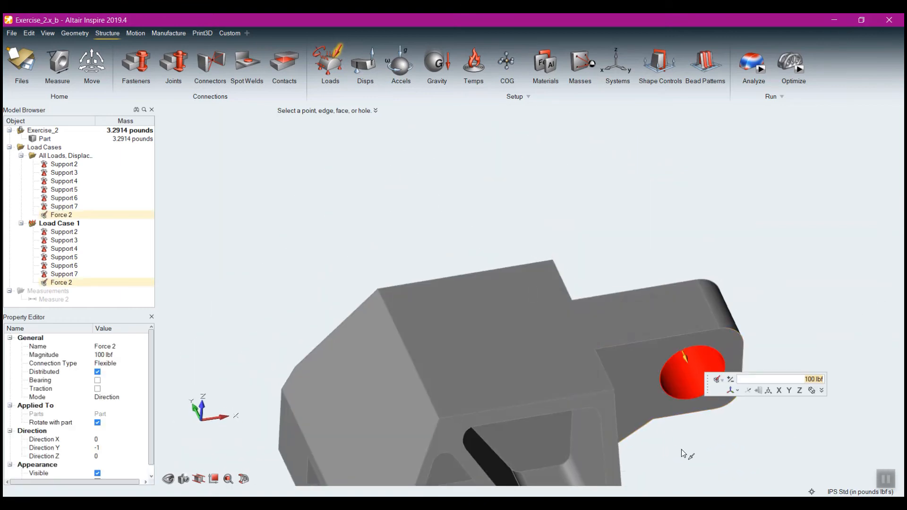
pyautogui.moveTo(684, 451); pyautogui.dragTo(543, 289, button='right')
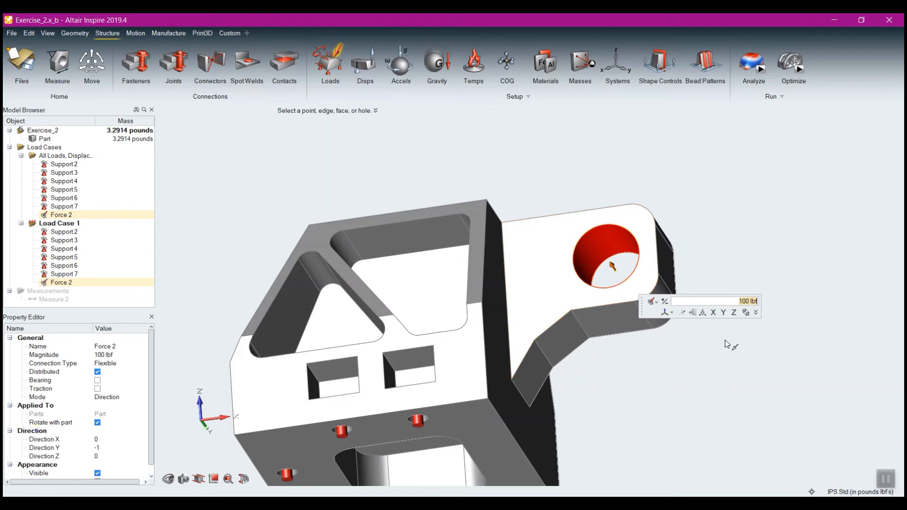
# Try the lug hole's force along the X axis with its sense reversed, and leave it pointing along positive Z
pyautogui.click(713, 313)
pyautogui.click(664, 301)
pyautogui.click(664, 301)
# Rotate the lug hole's force 10 degrees about the Y axis with the Move tool
pyautogui.click(703, 313)
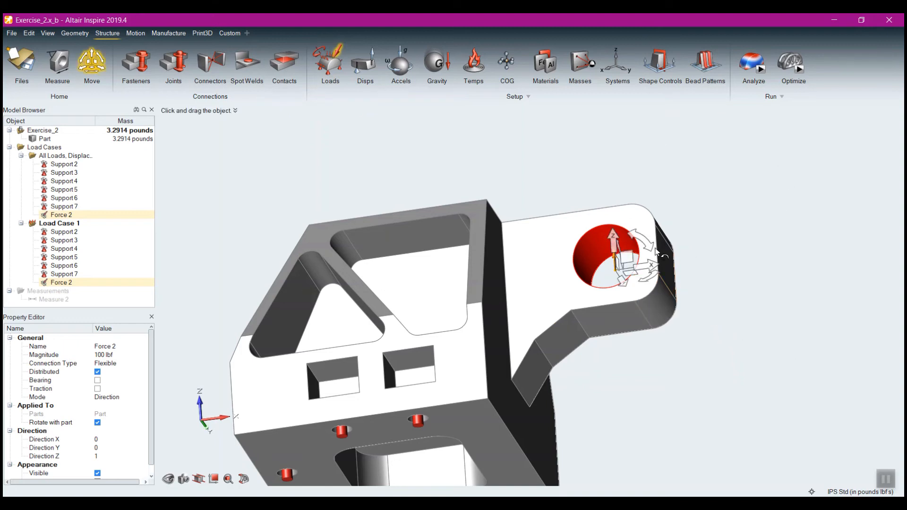
pyautogui.moveTo(651, 247)
pyautogui.mouseDown()
pyautogui.moveTo(659, 288)
pyautogui.moveTo(657, 255)
pyautogui.moveTo(633, 231)
pyautogui.moveTo(658, 255)
pyautogui.mouseUp()
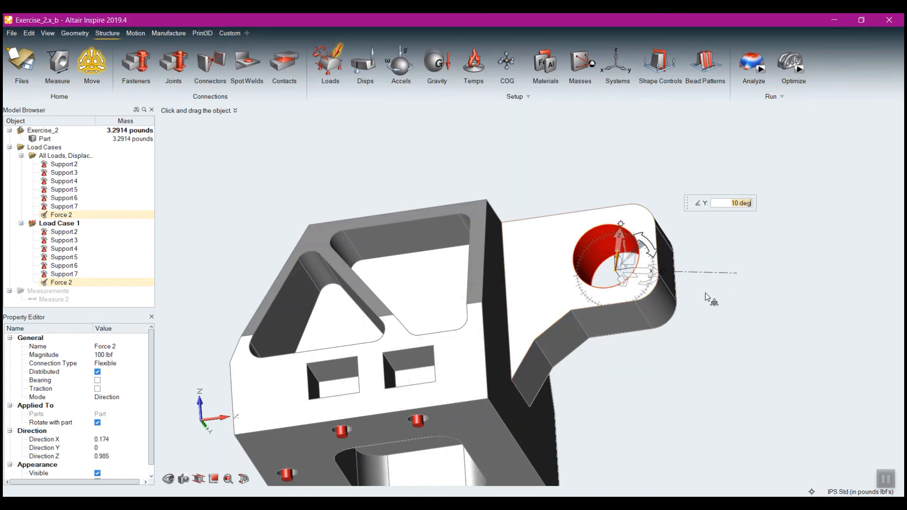
pyautogui.moveTo(691, 279); pyautogui.dragTo(713, 260, button='middle')
pyautogui.rightClick(714, 260)
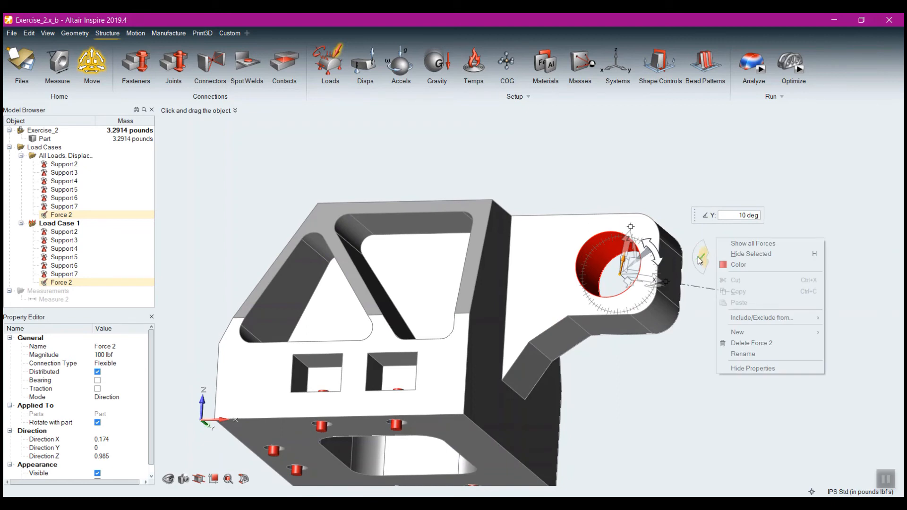
pyautogui.moveTo(701, 258)
# Set the lug hole force's direction components to X 3, Y 4 and Z 5
pyautogui.click(761, 316)
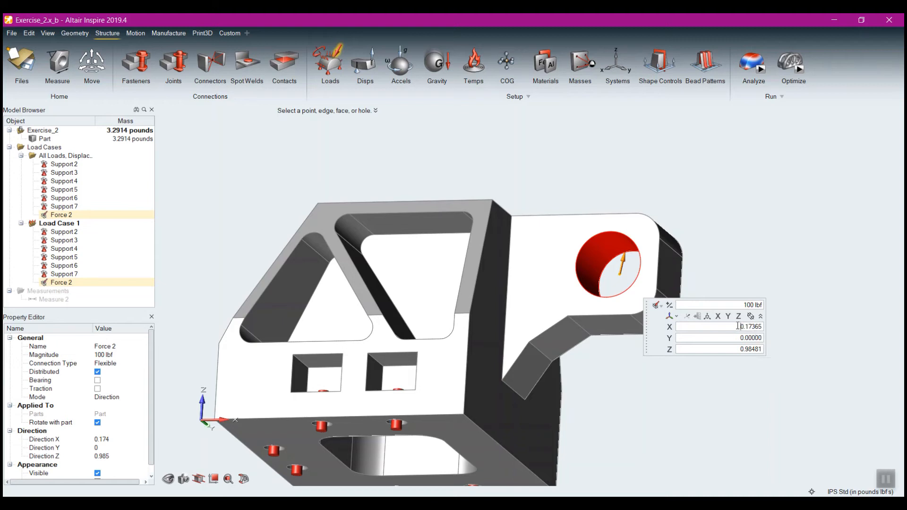
pyautogui.moveTo(738, 326); pyautogui.dragTo(766, 327)
pyautogui.write('3')
pyautogui.press('Tab')
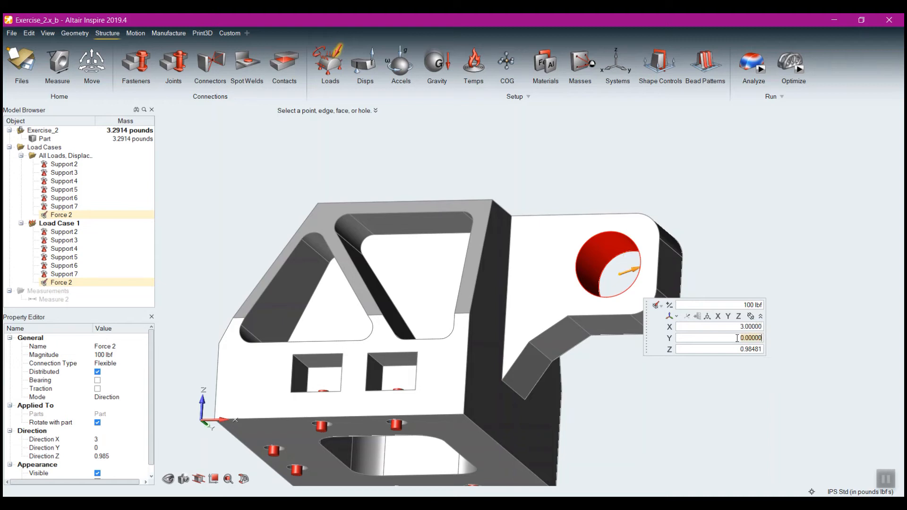
pyautogui.write('4')
pyautogui.press('Return')
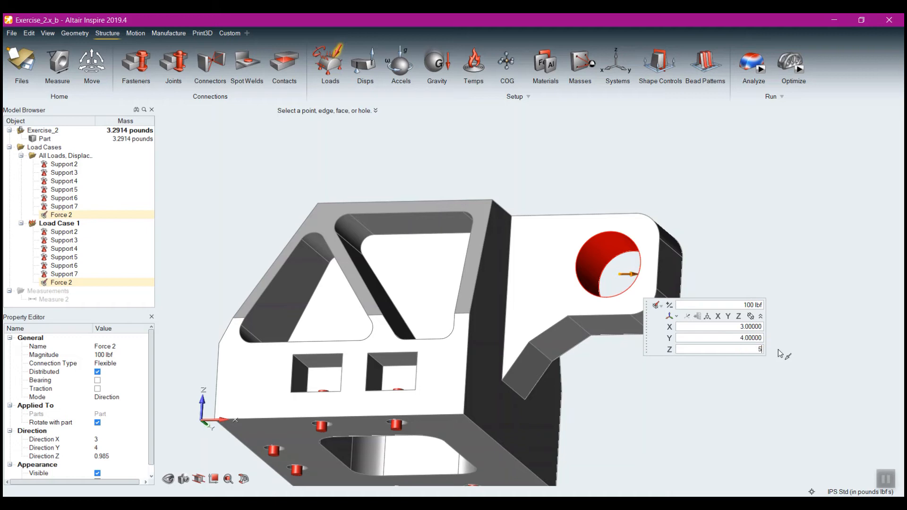
pyautogui.click(766, 369)
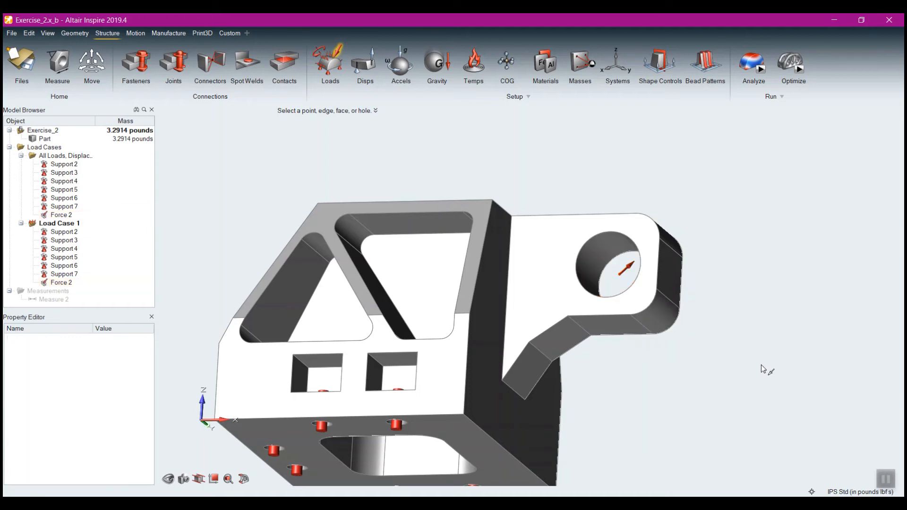
# Reselect the lug hole's force and align it with the positive X axis
pyautogui.click(627, 269)
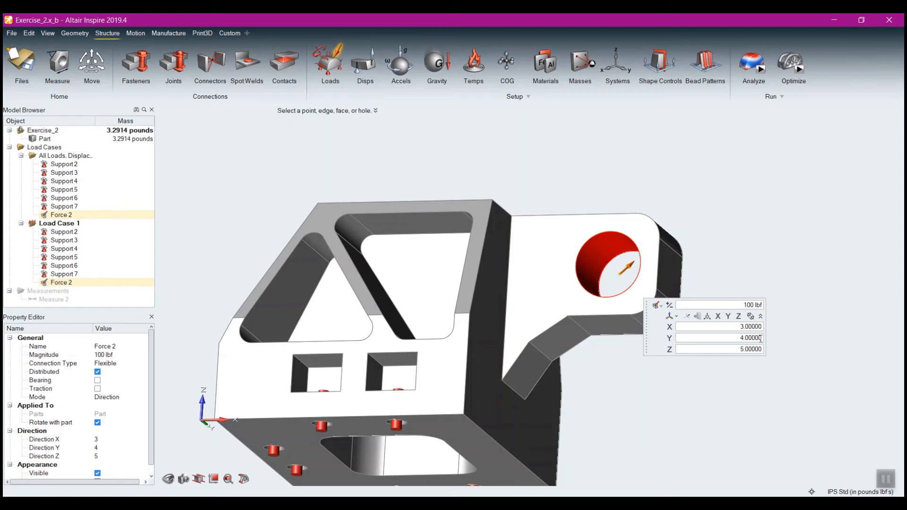
pyautogui.doubleClick(746, 304)
pyautogui.click(718, 317)
pyautogui.moveTo(549, 219)
pyautogui.mouseDown(button='middle')
pyautogui.moveTo(562, 253)
pyautogui.moveTo(596, 257)
pyautogui.mouseUp(button='middle')
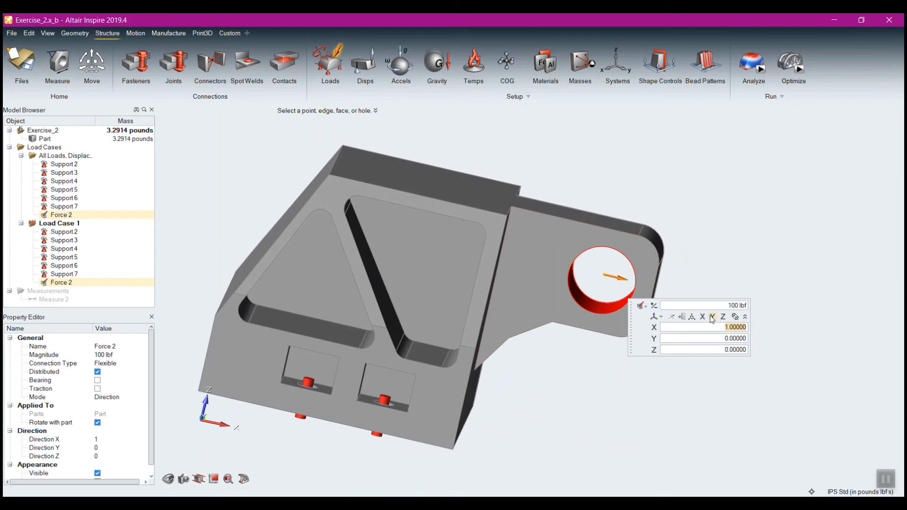
# Point the lug hole's force along the negative Y axis and collapse its direction components
pyautogui.click(712, 317)
pyautogui.click(654, 306)
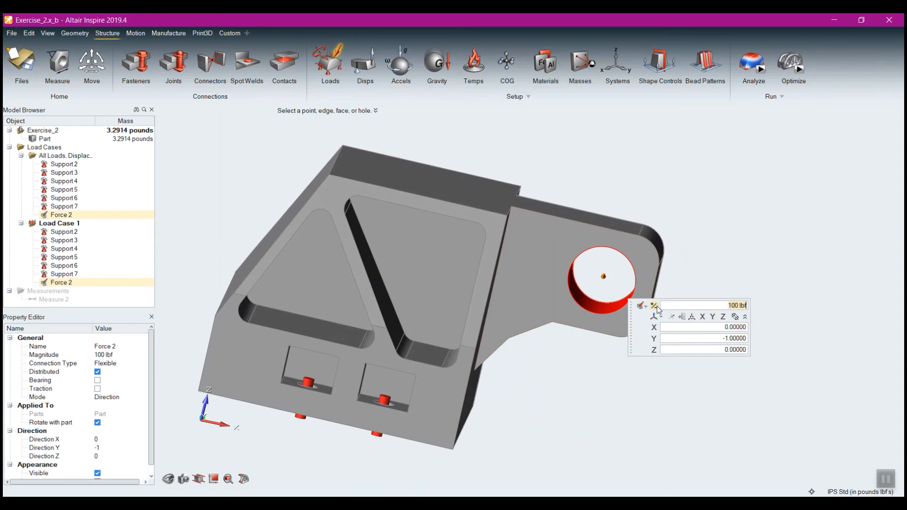
pyautogui.moveTo(585, 208)
pyautogui.mouseDown(button='middle')
pyautogui.moveTo(561, 227)
pyautogui.moveTo(611, 232)
pyautogui.mouseUp(button='middle')
pyautogui.moveTo(782, 187); pyautogui.dragTo(767, 178, button='middle')
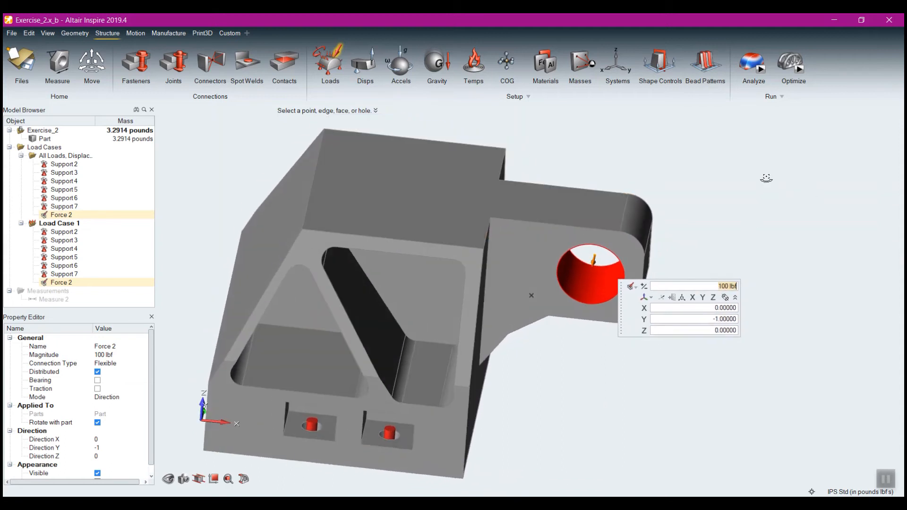
pyautogui.click(735, 297)
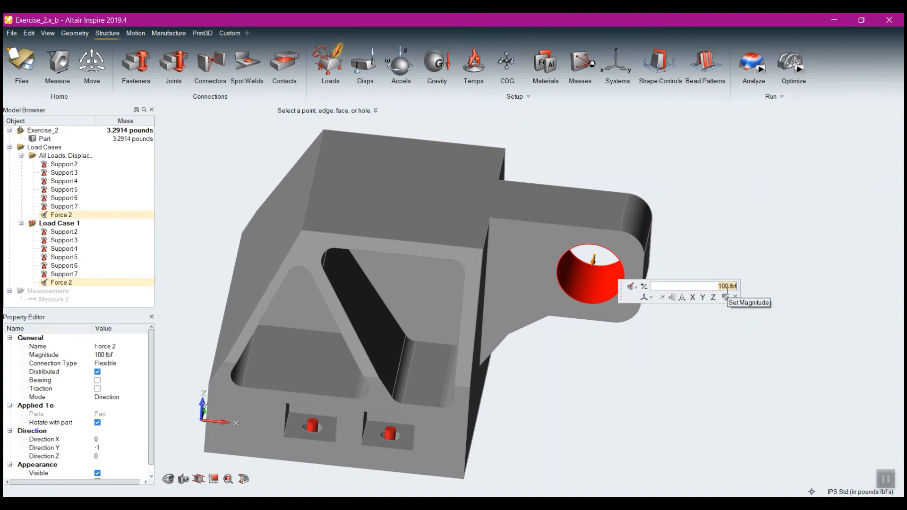
# Set the lug hole force's magnitude to 2000 lbf, and re-enter it in newtons as 2000 N
pyautogui.write('2000')
pyautogui.press('Return')
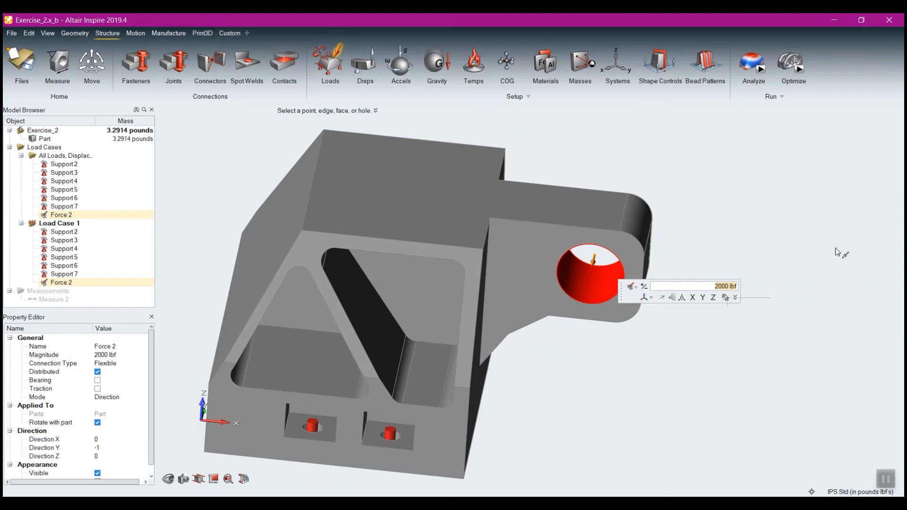
pyautogui.write('200')
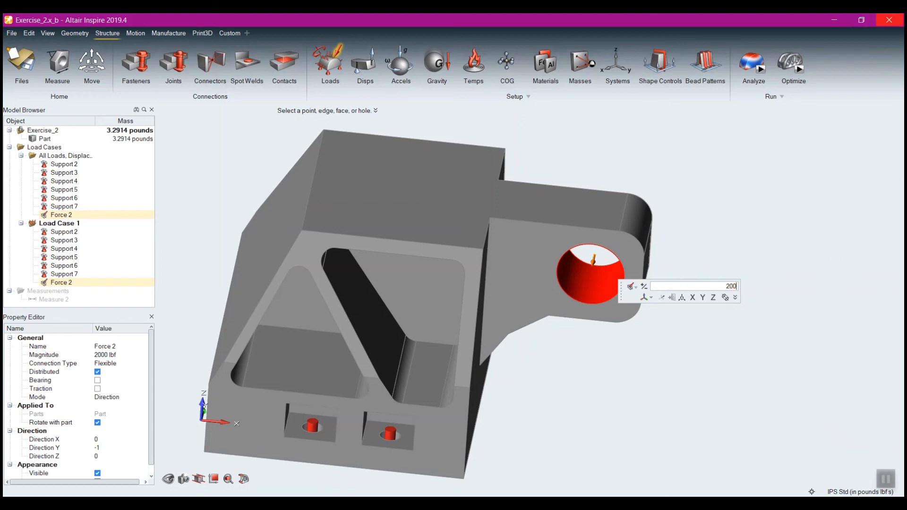
pyautogui.write('0')
pyautogui.write('n')
pyautogui.press('Return')
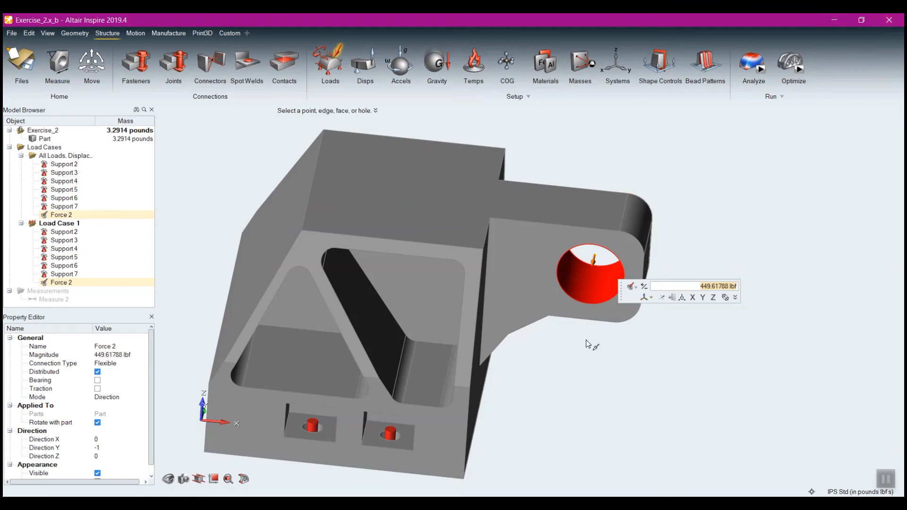
# Apply a second force to the lug hole along positive Z with a magnitude of 300 lbf
pyautogui.moveTo(585, 341)
pyautogui.mouseDown(button='right')
pyautogui.moveTo(577, 326)
pyautogui.moveTo(584, 306)
pyautogui.mouseUp(button='right')
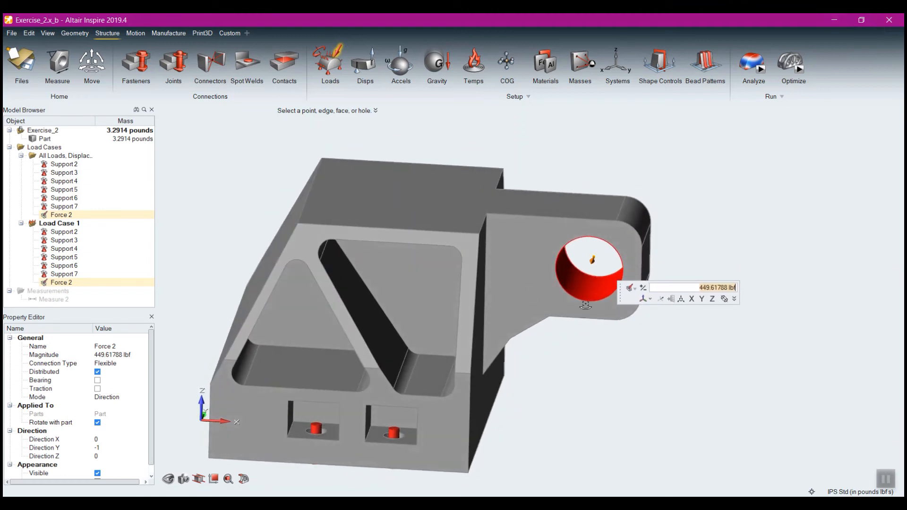
pyautogui.click(588, 288)
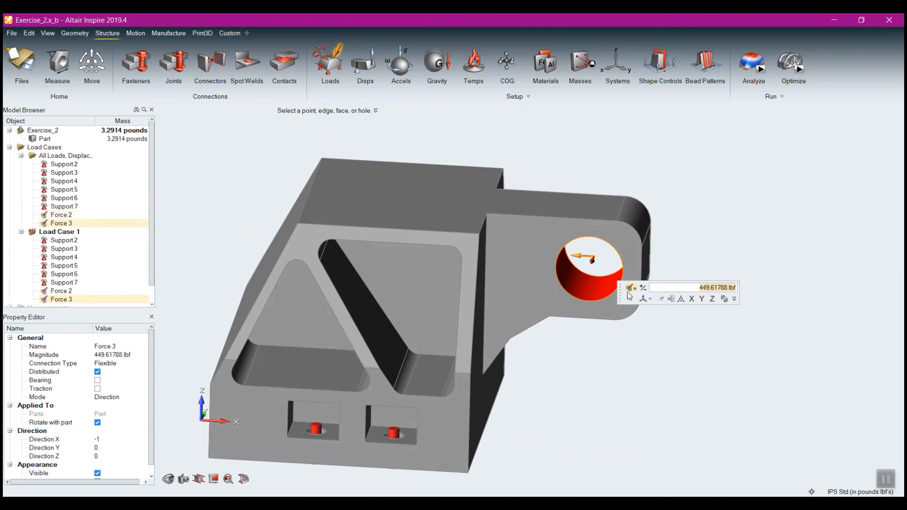
pyautogui.click(712, 298)
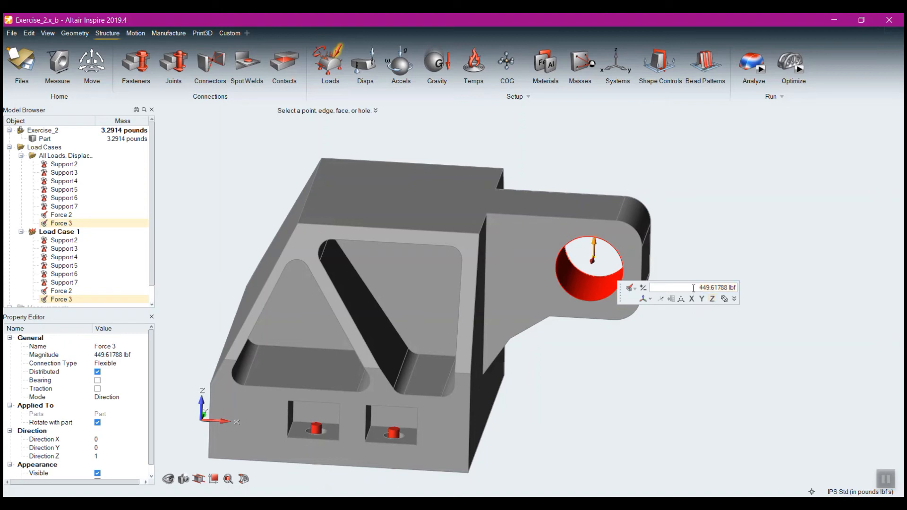
pyautogui.moveTo(693, 288); pyautogui.dragTo(845, 293)
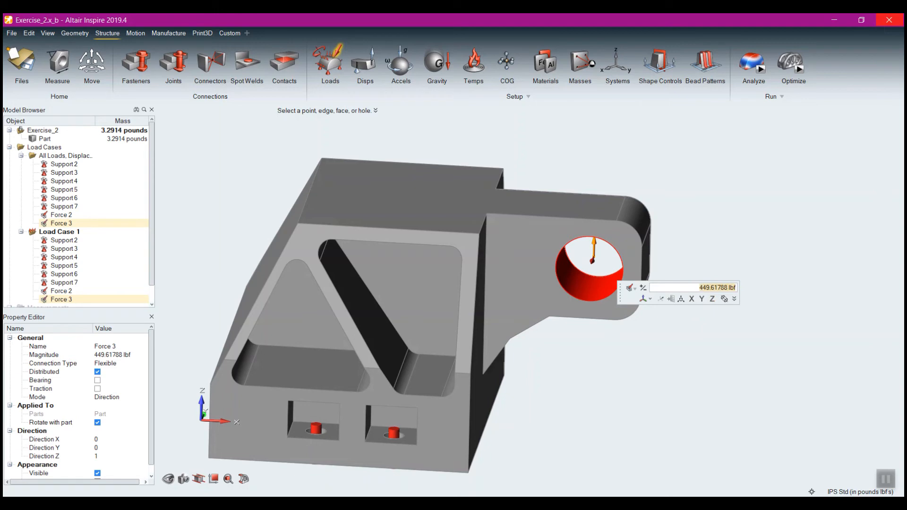
pyautogui.write('300')
pyautogui.press('Return')
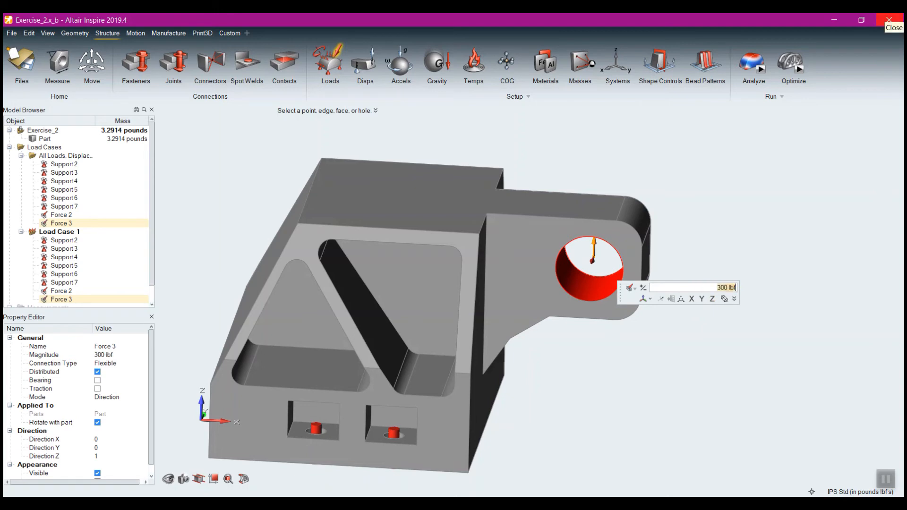
# Finish the lug hole's force and inspect both force arrows on the hole from several angles
pyautogui.rightClick(576, 384)
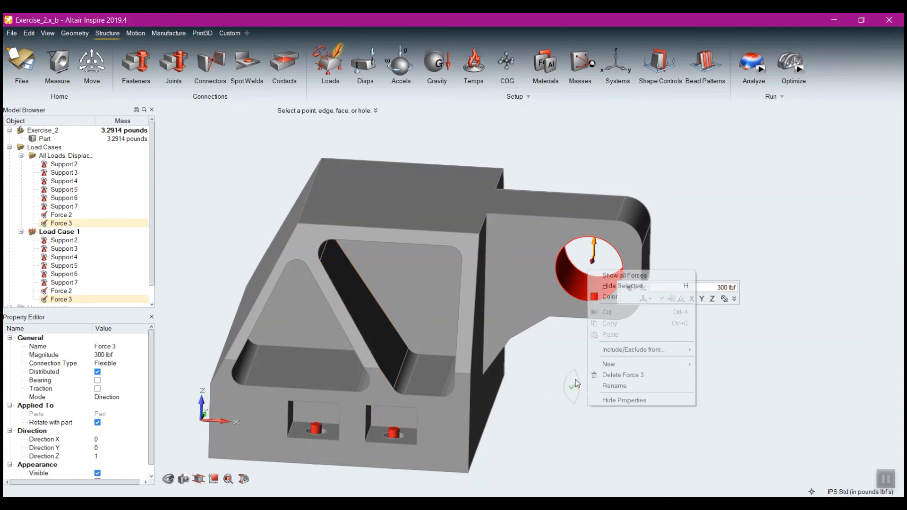
pyautogui.moveTo(579, 352); pyautogui.dragTo(543, 349, button='middle')
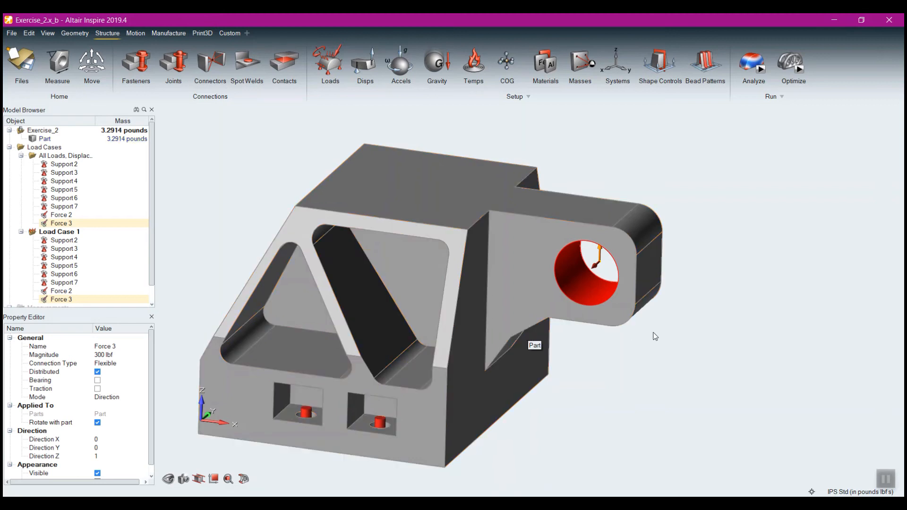
pyautogui.moveTo(562, 357); pyautogui.dragTo(593, 345, button='middle')
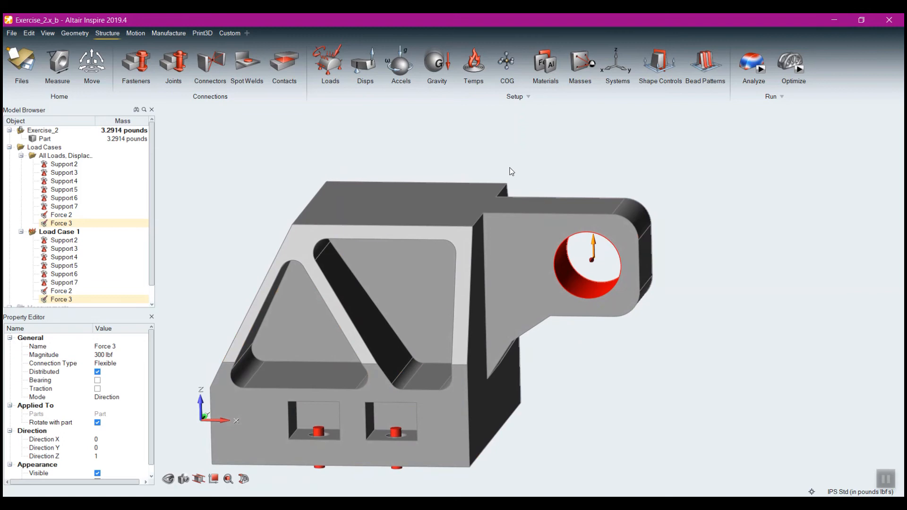
pyautogui.moveTo(473, 168)
pyautogui.mouseDown(button='middle')
pyautogui.moveTo(469, 145)
pyautogui.moveTo(487, 176)
pyautogui.mouseUp(button='middle')
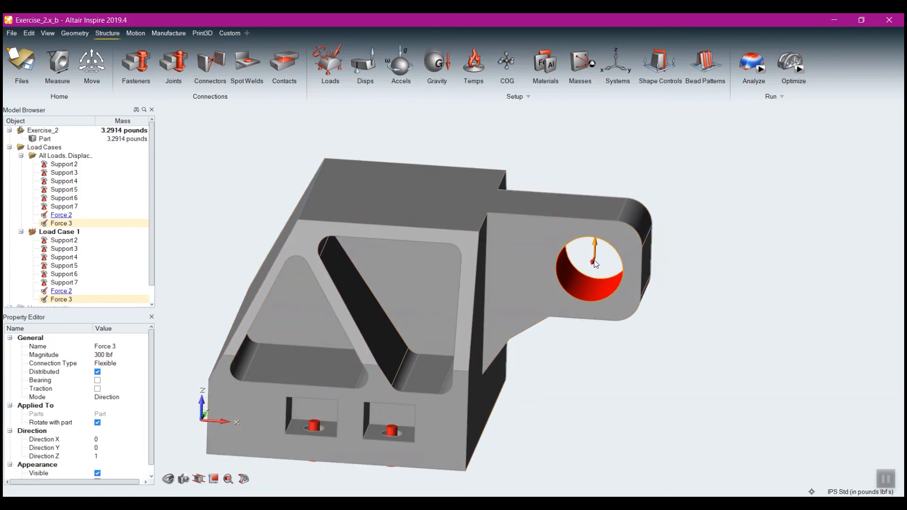
pyautogui.moveTo(595, 263)
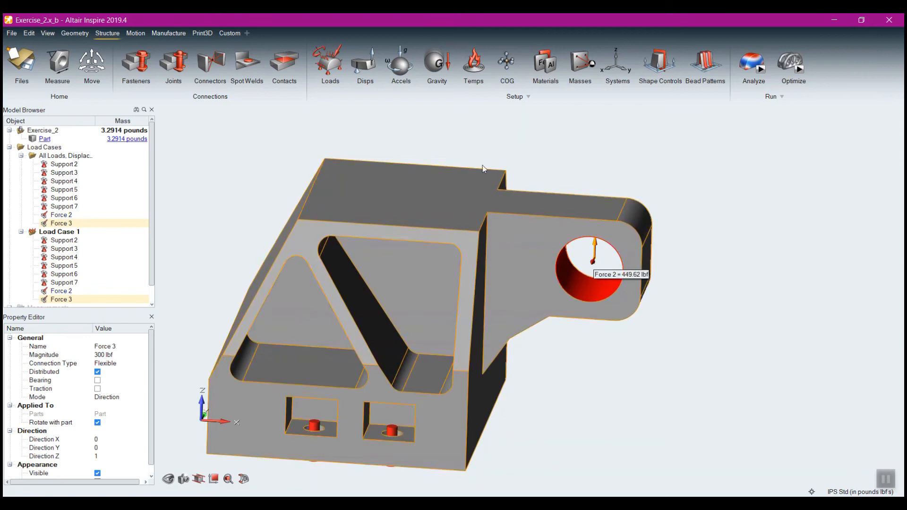
# Create a second load case containing Supports 2 to 7 and Force 3, and remove Force 3 from Load Case 1
pyautogui.click(342, 72)
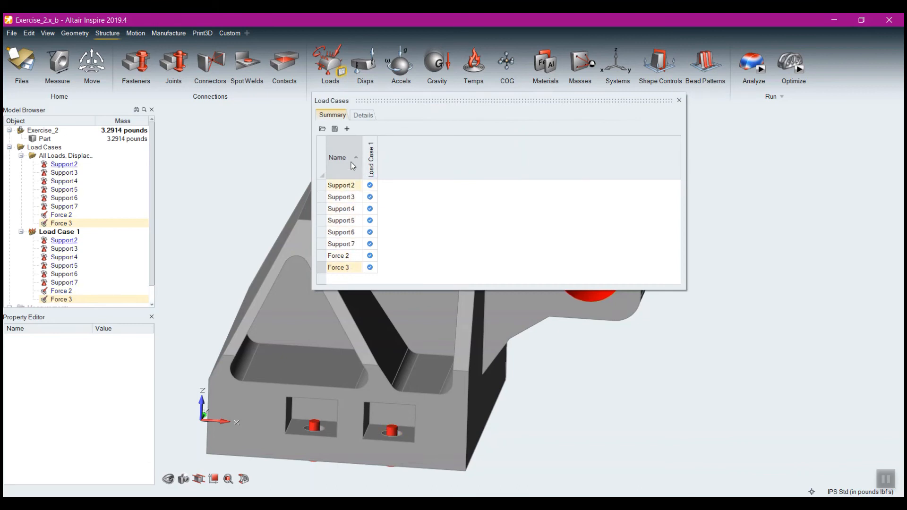
pyautogui.click(347, 129)
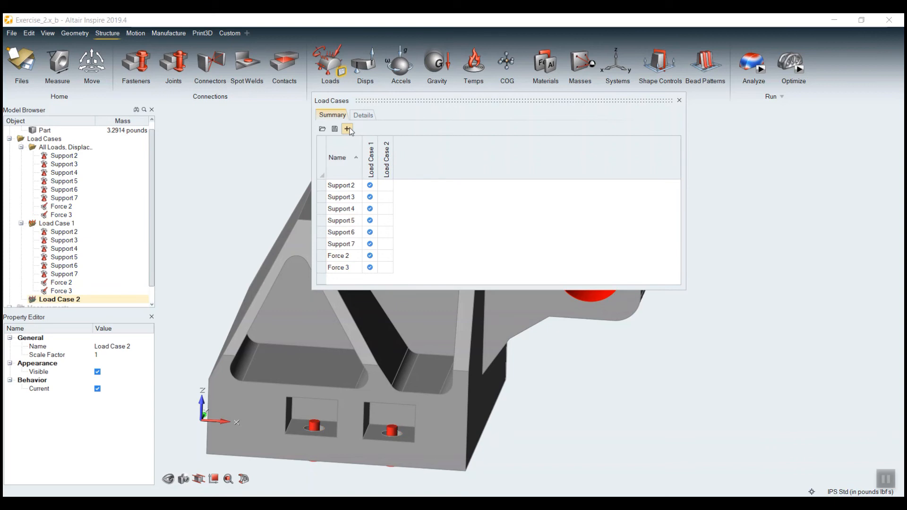
pyautogui.click(386, 185)
pyautogui.click(385, 197)
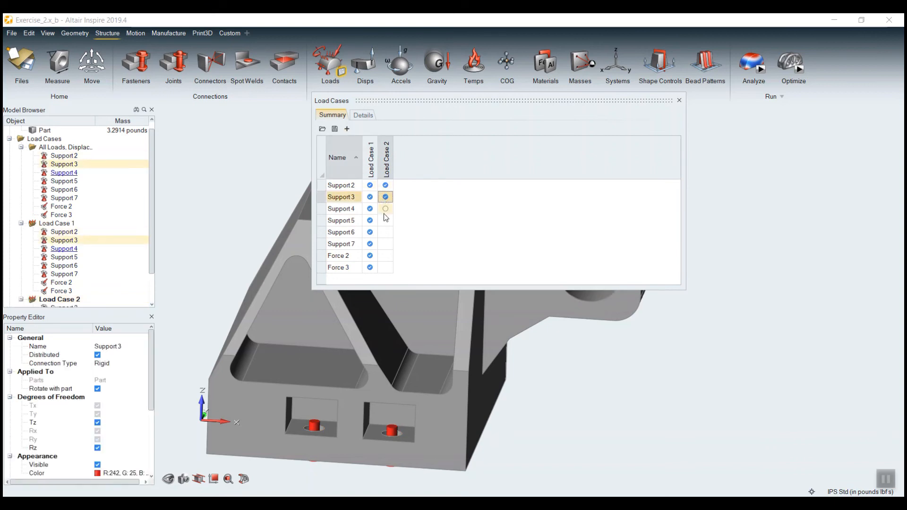
pyautogui.click(385, 209)
pyautogui.click(386, 220)
pyautogui.click(385, 232)
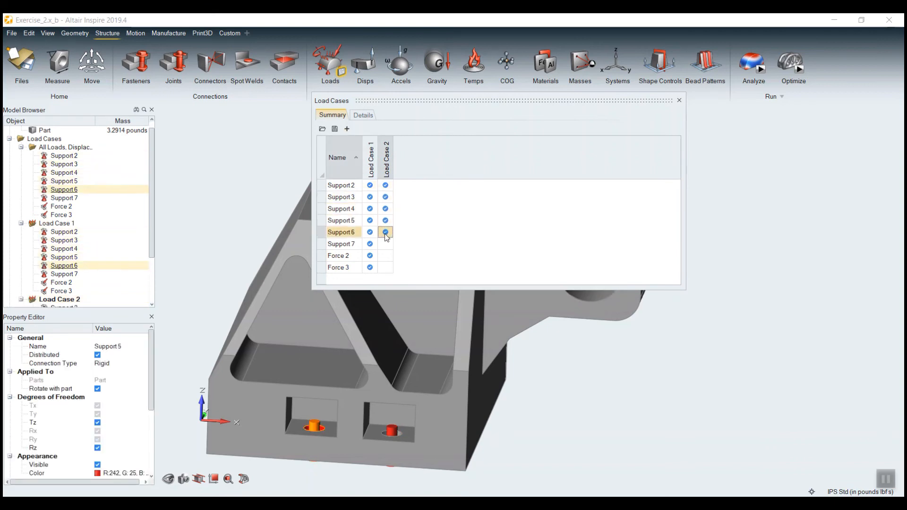
pyautogui.click(386, 244)
pyautogui.click(385, 267)
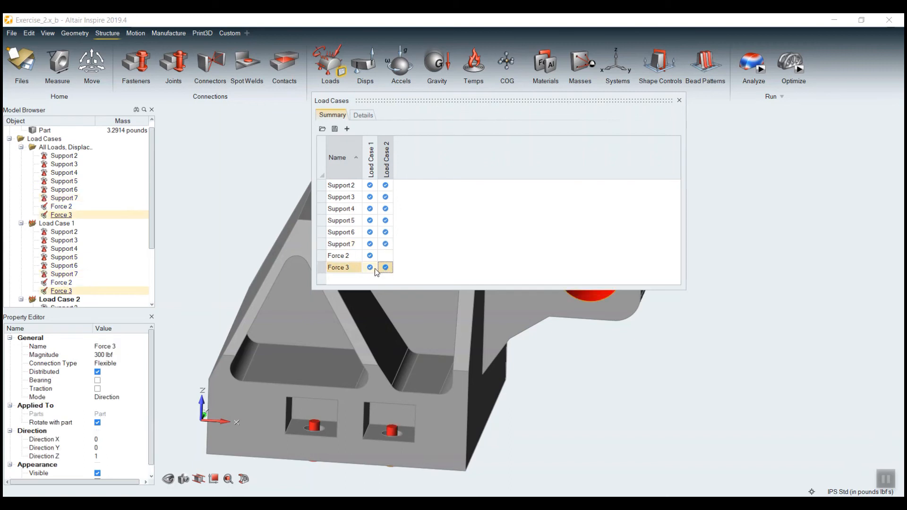
pyautogui.click(370, 267)
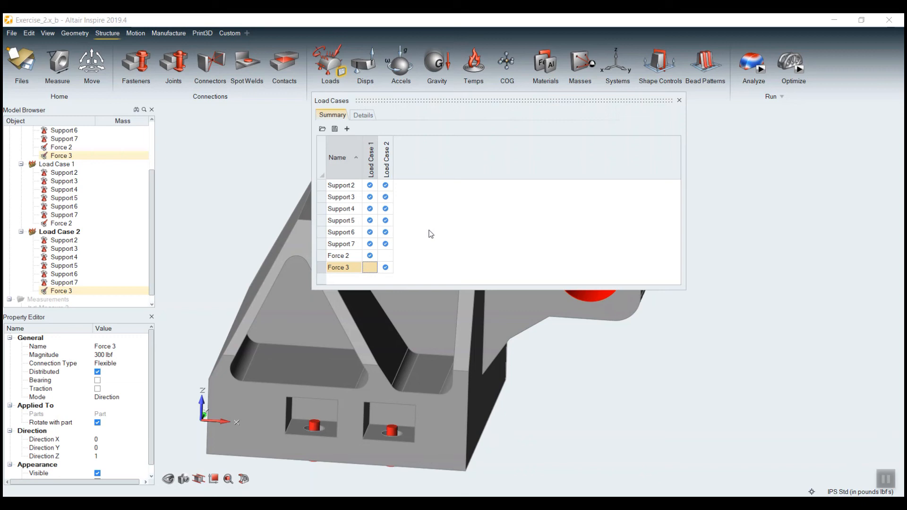
# Create a third load case containing Supports 4 to 7 and Force 3
pyautogui.click(347, 129)
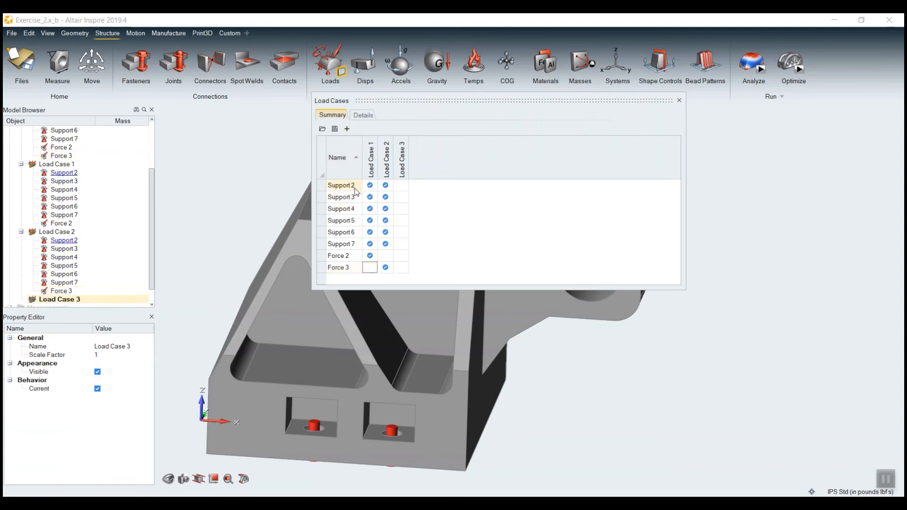
pyautogui.click(401, 208)
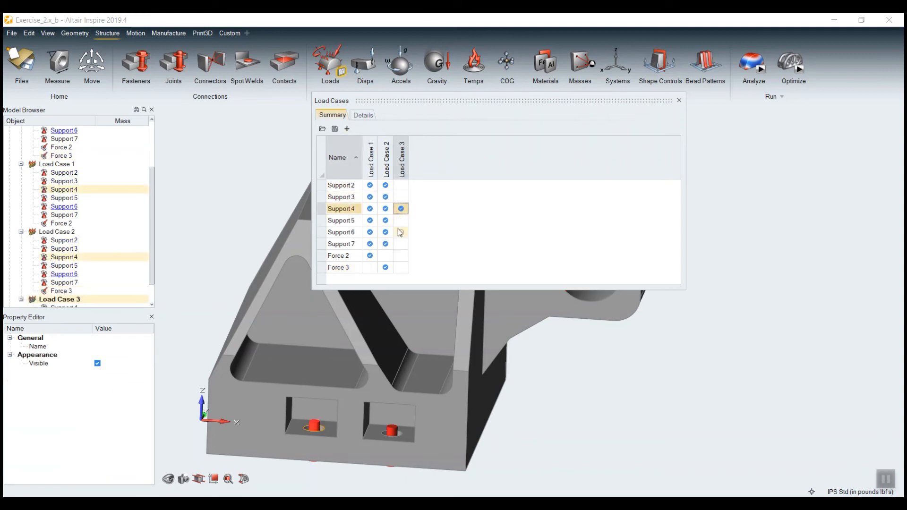
pyautogui.click(401, 220)
pyautogui.click(401, 232)
pyautogui.click(401, 244)
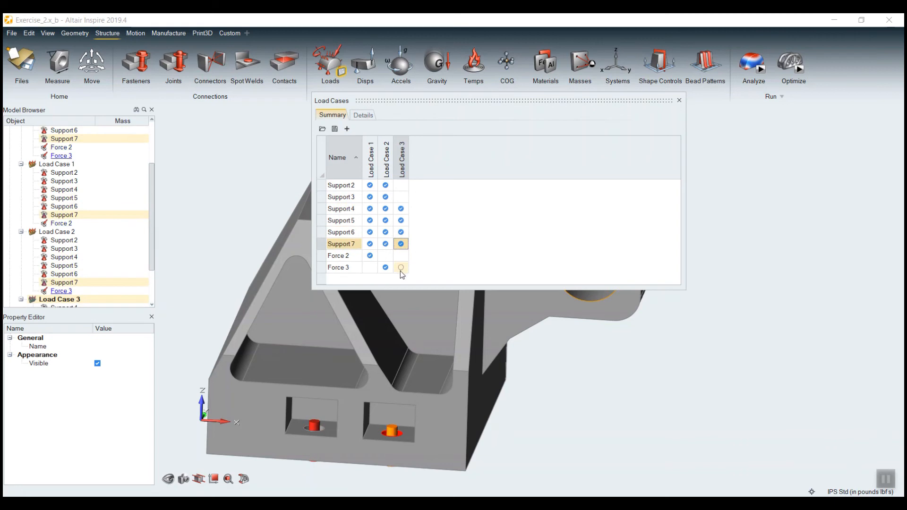
pyautogui.click(400, 267)
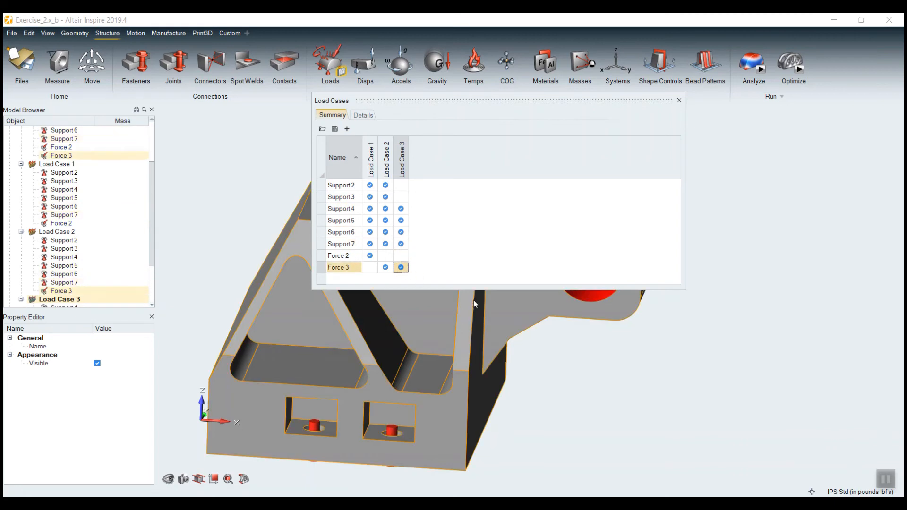
# Uncover the model behind the load case table and apply a temperature change of 100 F to the part
pyautogui.moveTo(468, 101); pyautogui.dragTo(647, 151)
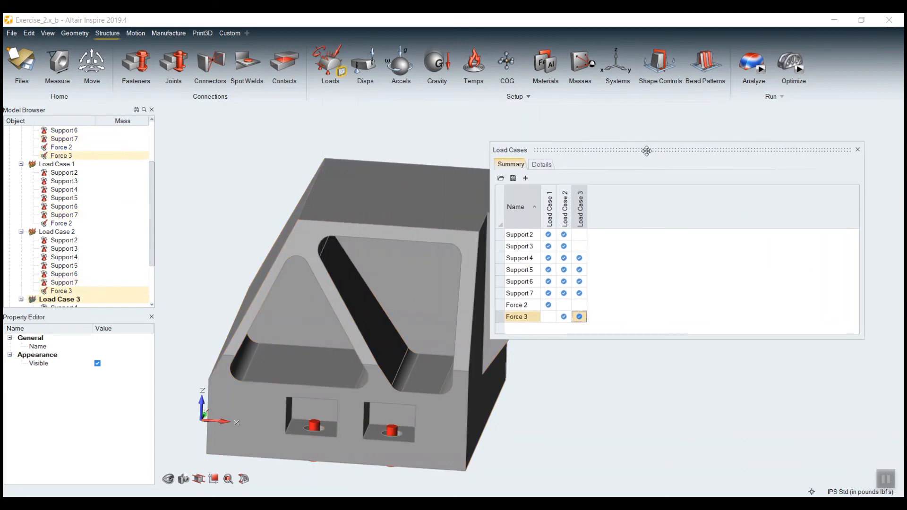
pyautogui.click(478, 70)
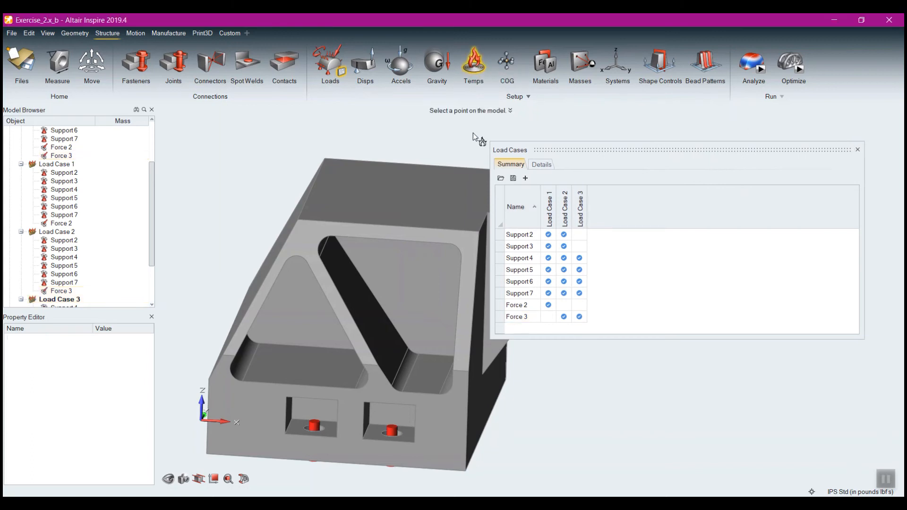
pyautogui.click(399, 186)
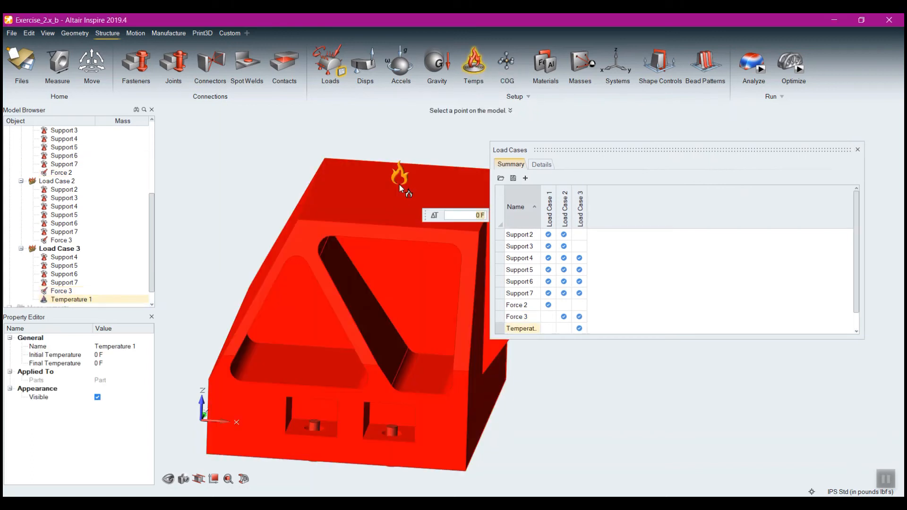
pyautogui.click(486, 213)
pyautogui.write('1')
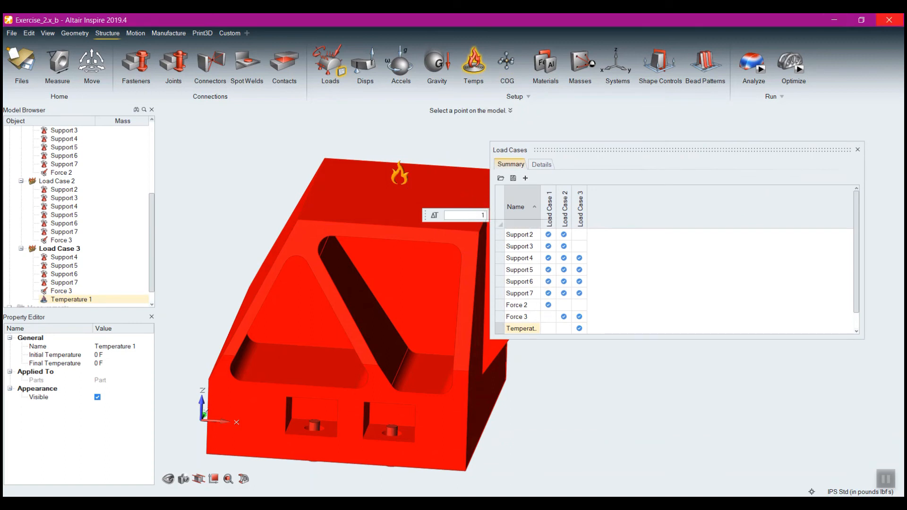
pyautogui.write('00')
pyautogui.press('Return')
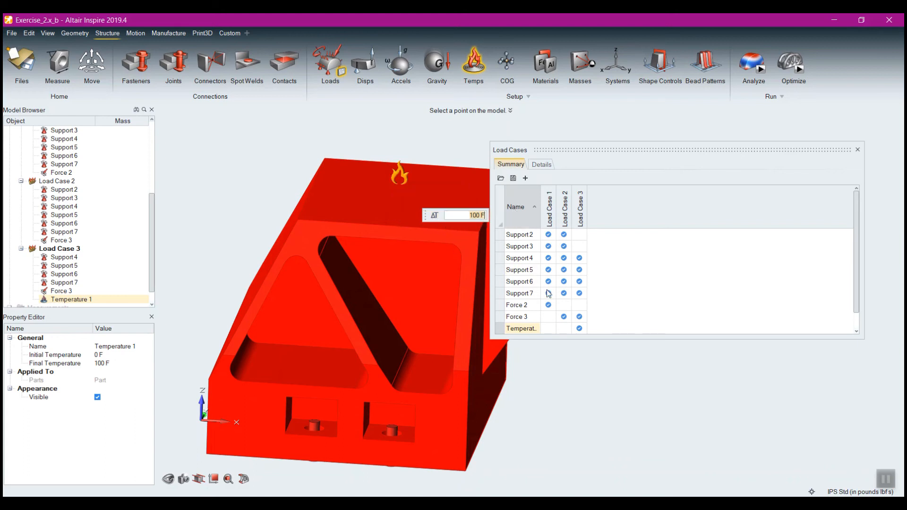
# Remove the temperature from Load Case 3, and create a fourth load case with Supports 2 to 7, Force 2 and Temperature 1
pyautogui.click(580, 329)
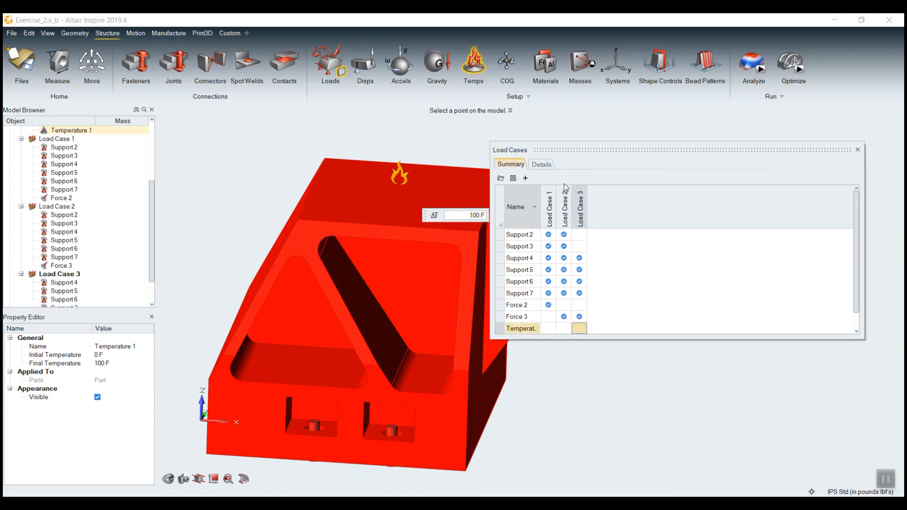
pyautogui.click(525, 178)
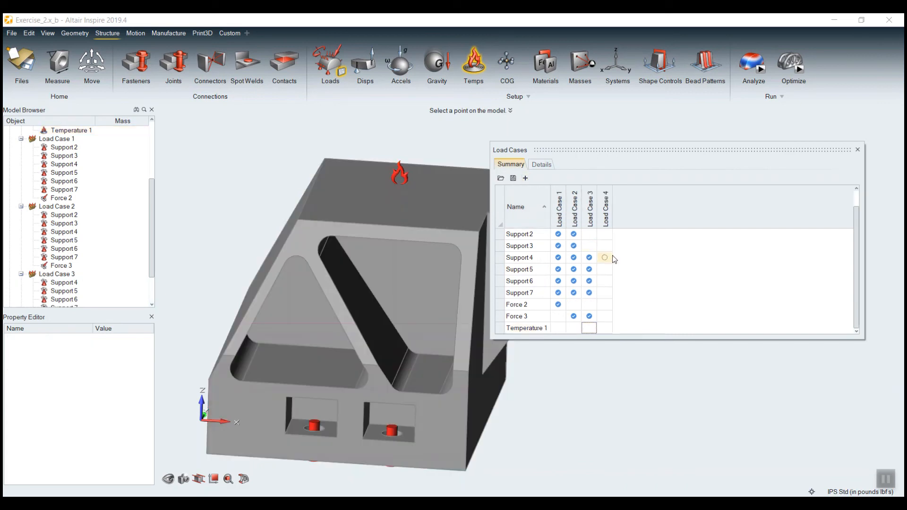
pyautogui.click(604, 234)
pyautogui.click(605, 246)
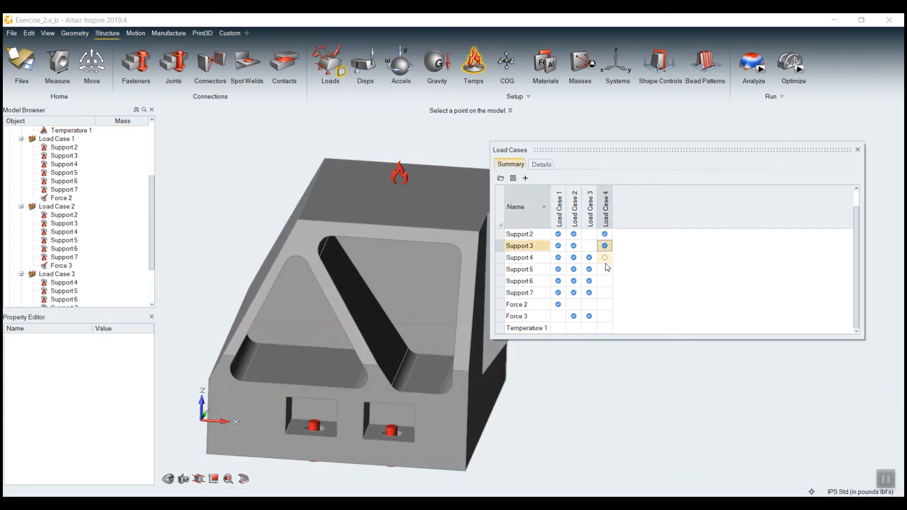
pyautogui.click(605, 257)
pyautogui.click(605, 269)
pyautogui.click(605, 282)
pyautogui.click(604, 293)
pyautogui.click(605, 304)
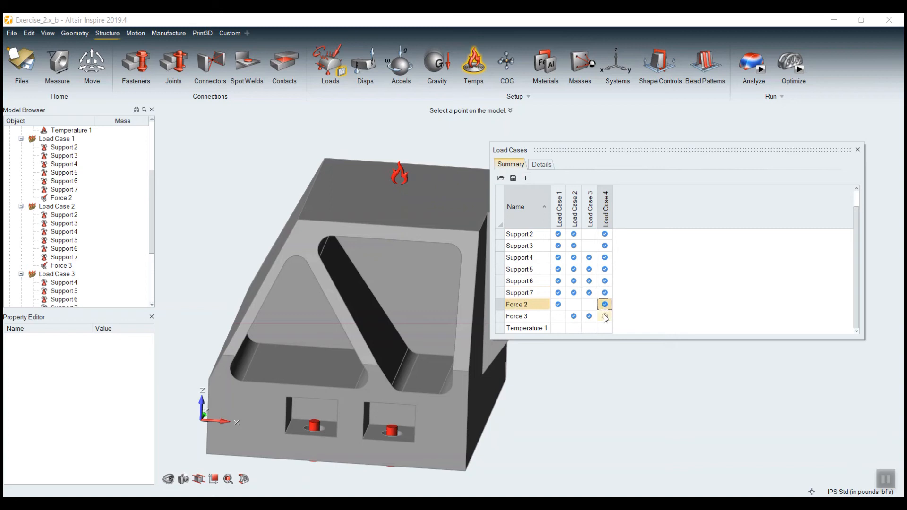
pyautogui.click(604, 328)
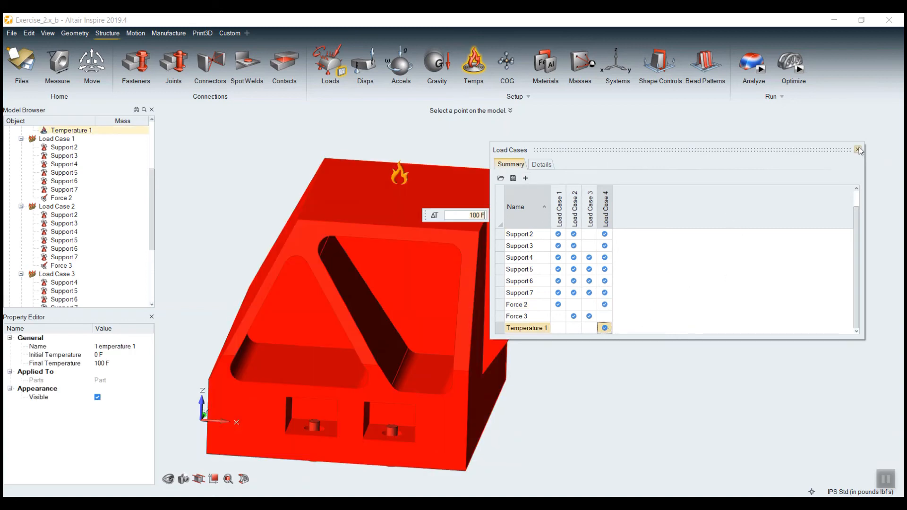
# Check the rename option available for Load Case 1 and close the load case table
pyautogui.rightClick(560, 219)
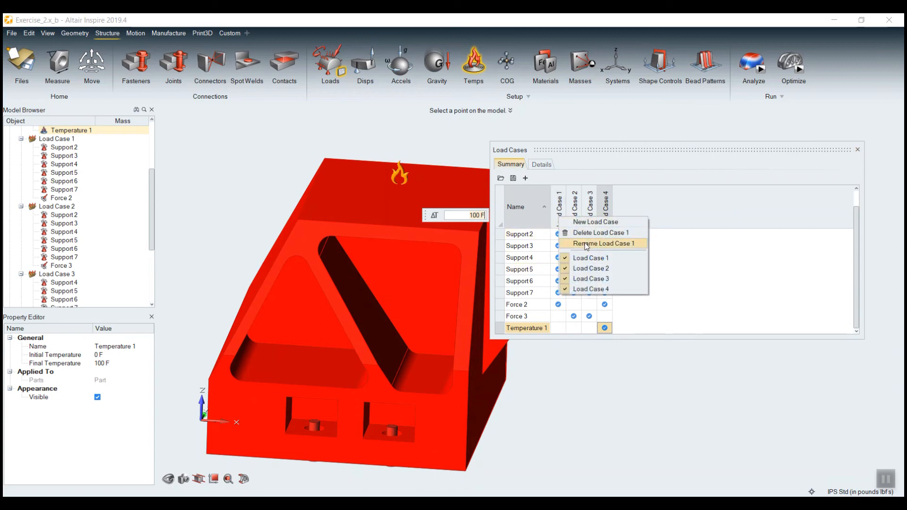
pyautogui.click(779, 201)
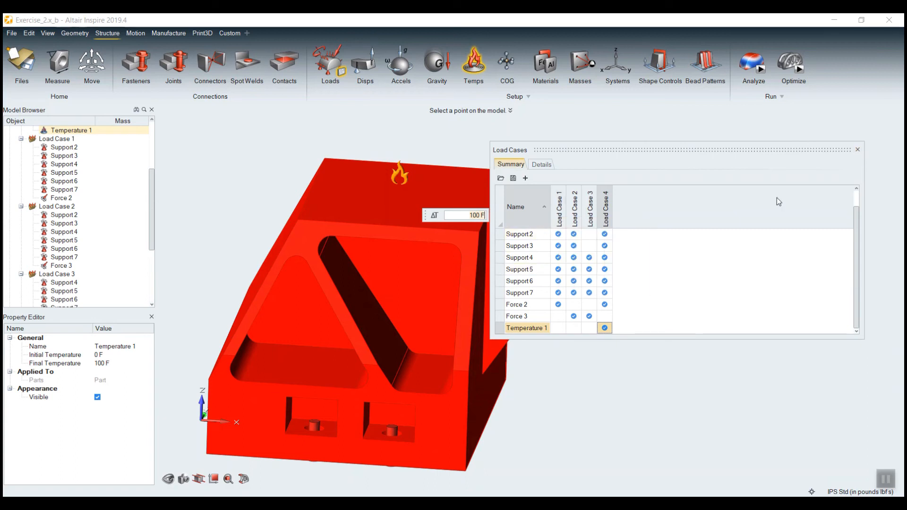
pyautogui.click(857, 150)
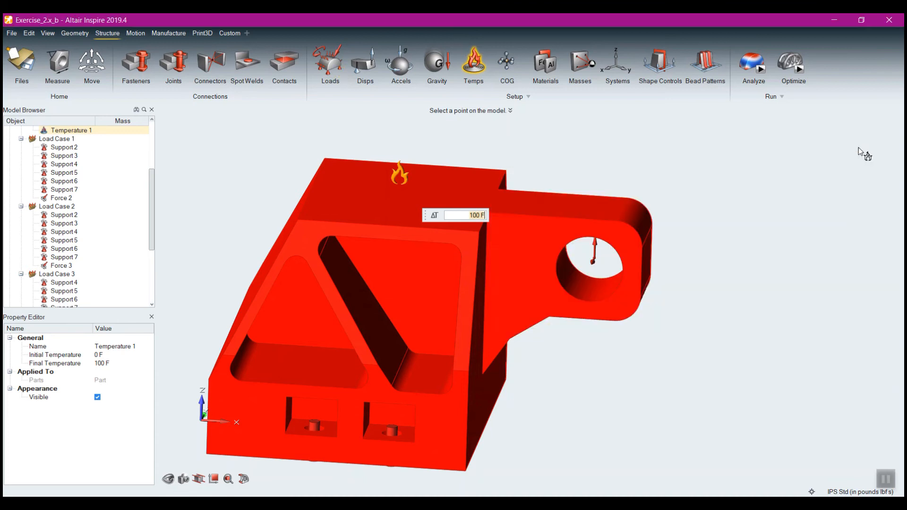
# Display the model's gravity direction and magnitude for review, and leave the Gravity tool
pyautogui.moveTo(568, 119); pyautogui.dragTo(319, 125, button='middle')
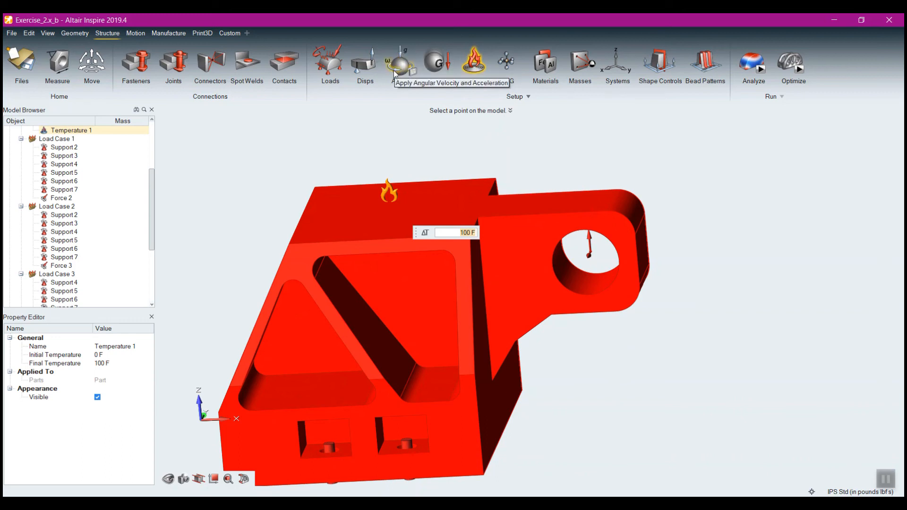
pyautogui.click(439, 68)
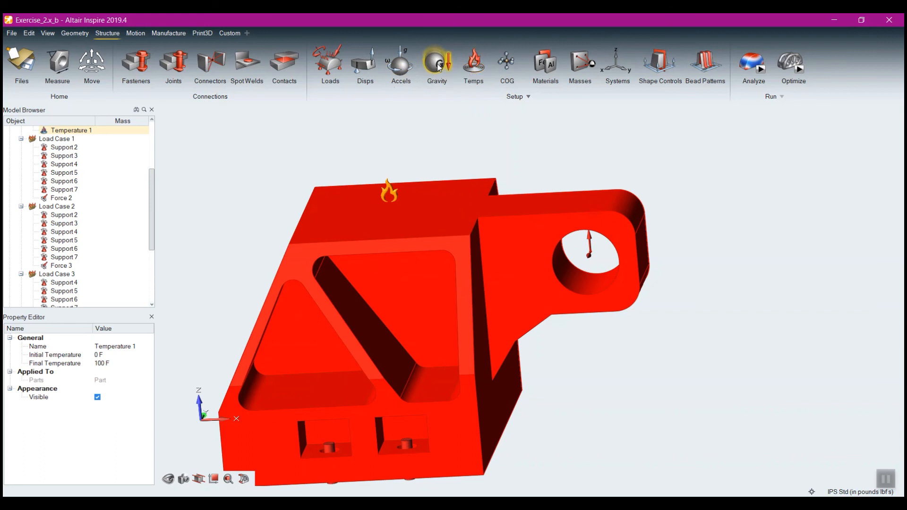
pyautogui.moveTo(381, 344); pyautogui.dragTo(350, 308, button='right')
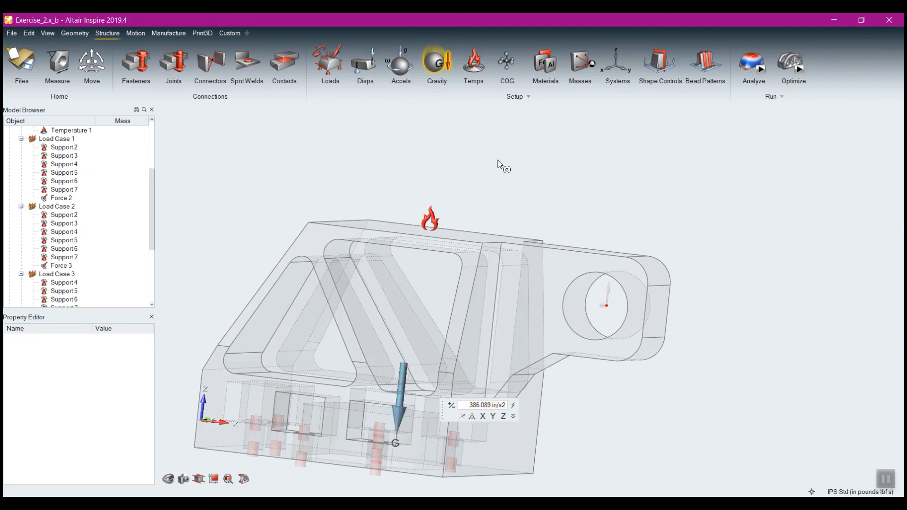
pyautogui.click(527, 223)
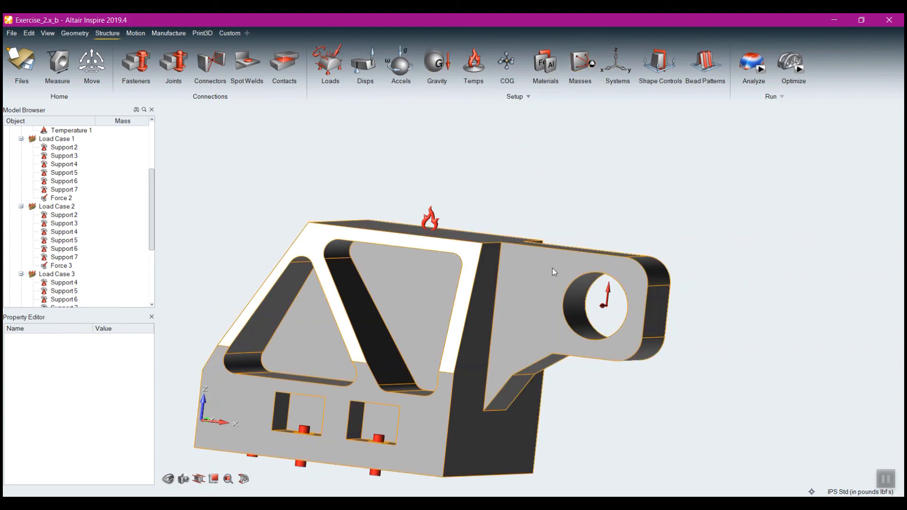
# Place a point mass on the part's upper face, with X and Y at 0 in and the mass at 0 pounds
pyautogui.scroll(-3, 552, 268)
pyautogui.moveTo(485, 194); pyautogui.dragTo(456, 274, button='middle')
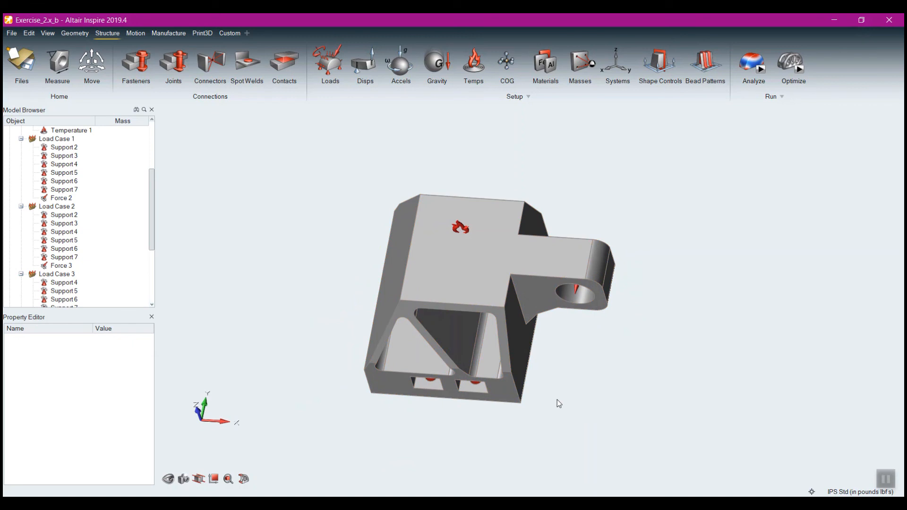
pyautogui.click(593, 63)
pyautogui.click(511, 253)
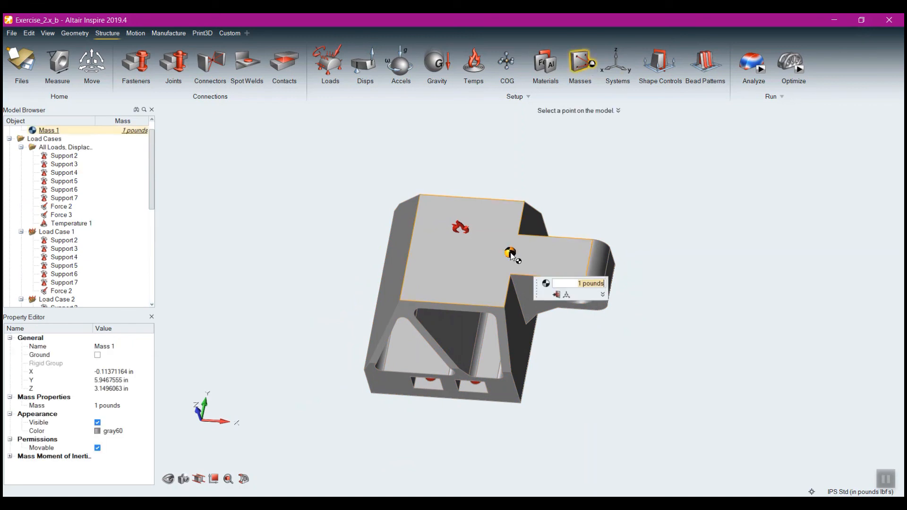
pyautogui.click(603, 295)
pyautogui.write('0')
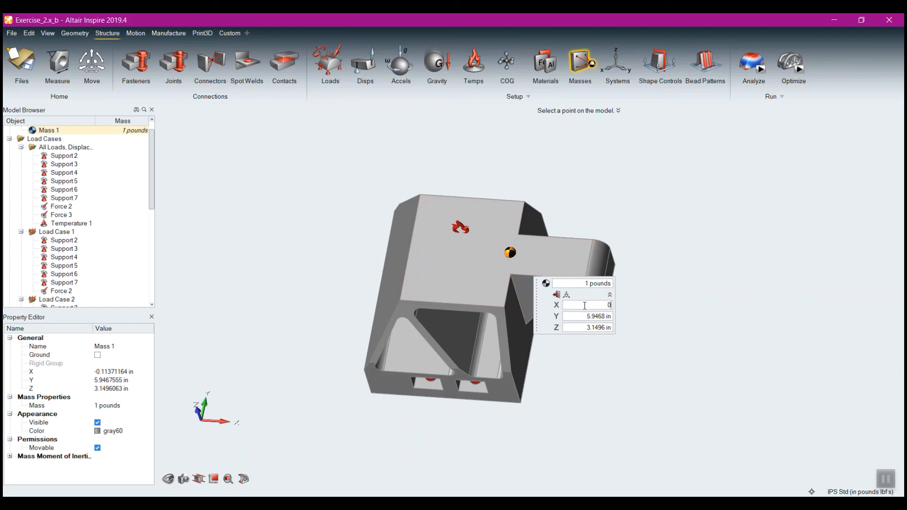
pyautogui.press('Tab')
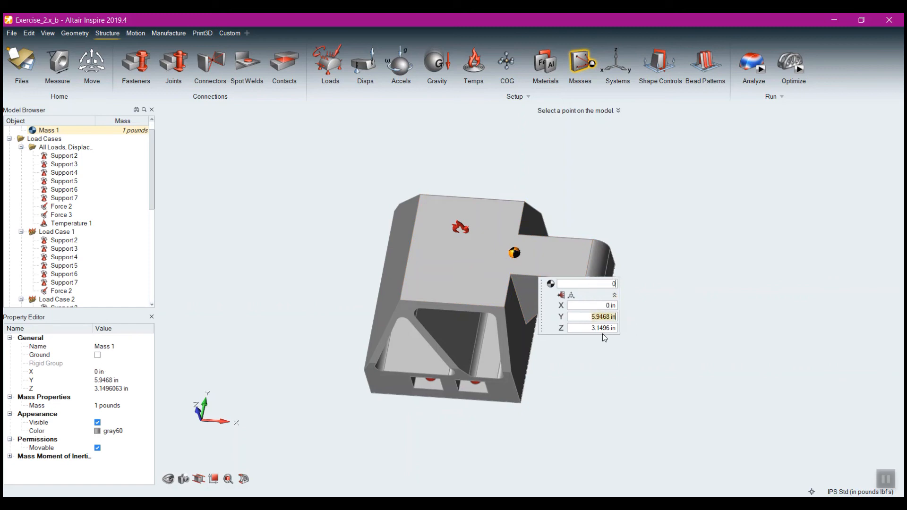
pyautogui.write('0')
pyautogui.press('Return')
# Reopen the point mass for editing and set its Z coordinate to 0 in
pyautogui.moveTo(602, 329); pyautogui.dragTo(474, 454)
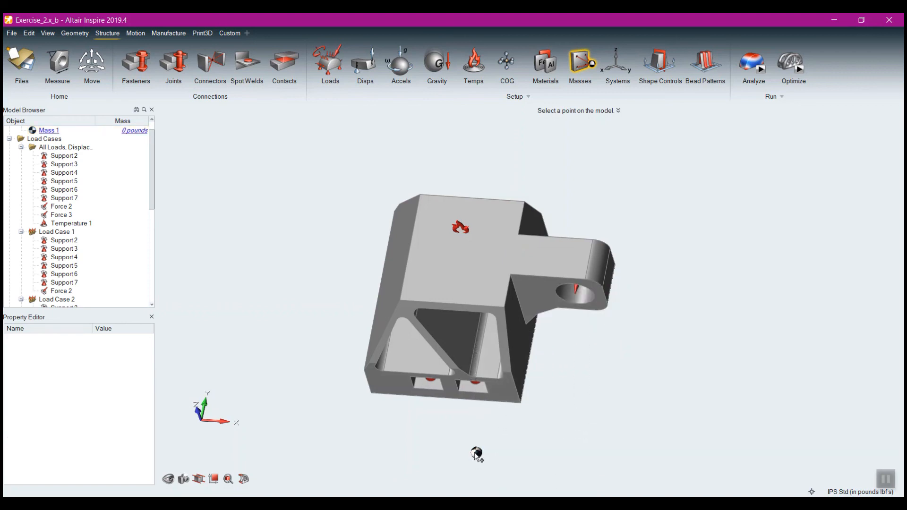
pyautogui.click(476, 454)
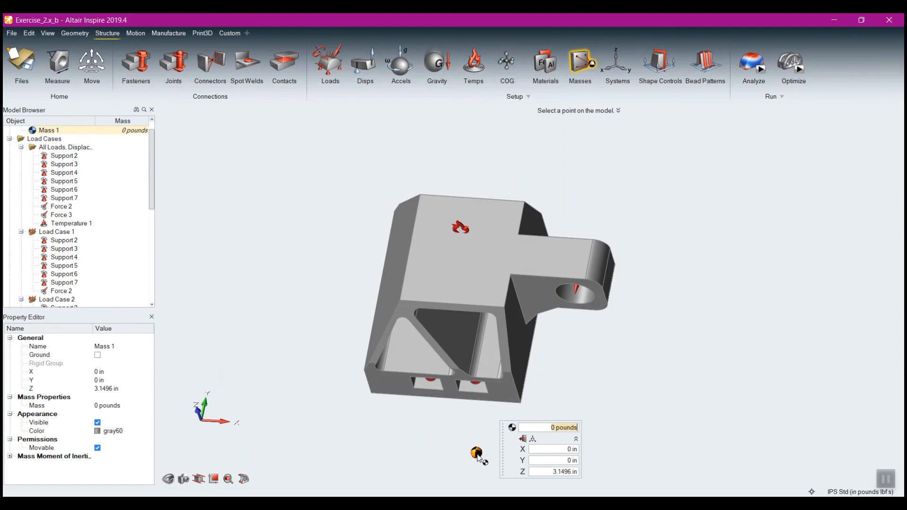
pyautogui.click(551, 472)
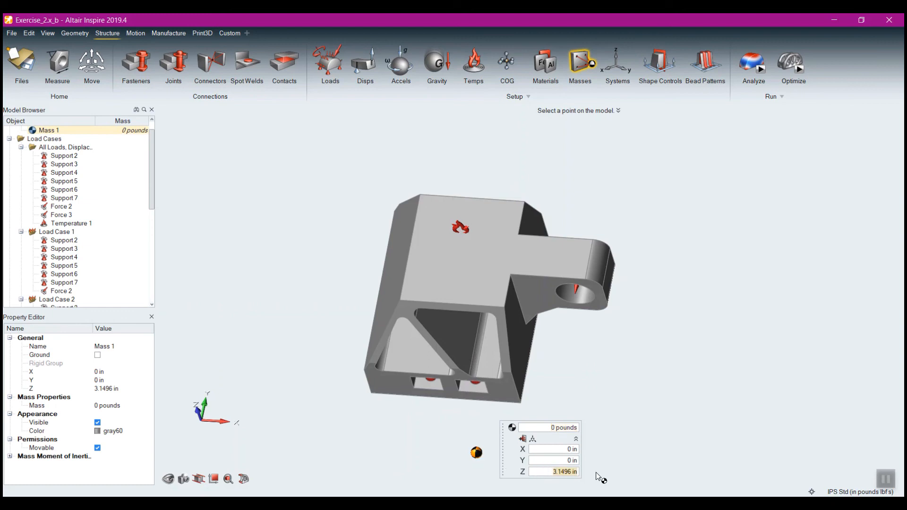
pyautogui.write('0')
pyautogui.press('Return')
# Connect the point mass to the hole in the protruding lug with a flexible connector
pyautogui.click(544, 439)
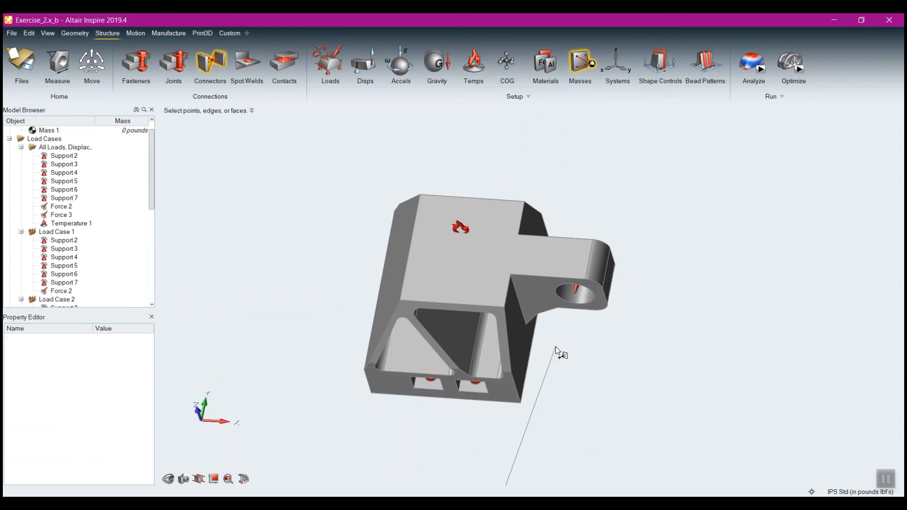
pyautogui.click(571, 295)
pyautogui.scroll(-3, 592, 376)
pyautogui.moveTo(592, 377); pyautogui.dragTo(448, 344, button='right')
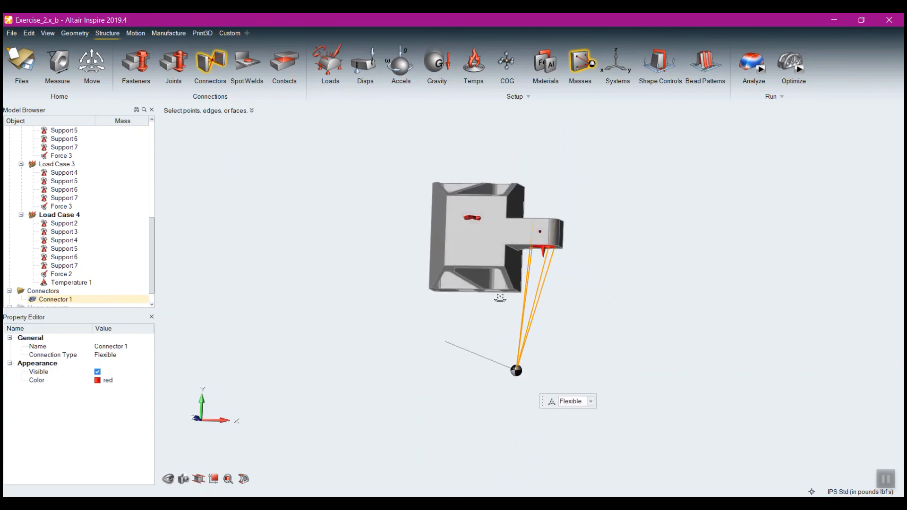
# Leave the Connectors tool and delete the point mass together with its connector
pyautogui.rightClick(549, 355)
pyautogui.moveTo(537, 356)
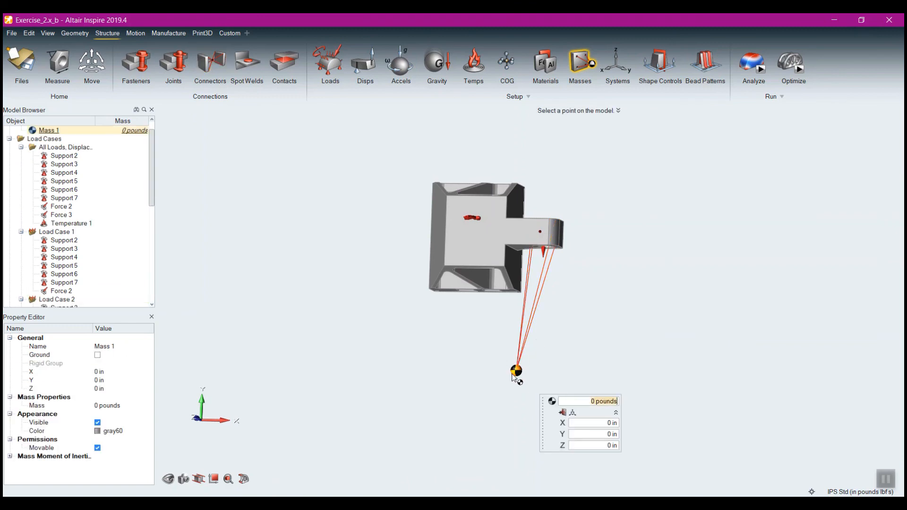
pyautogui.press('Delete')
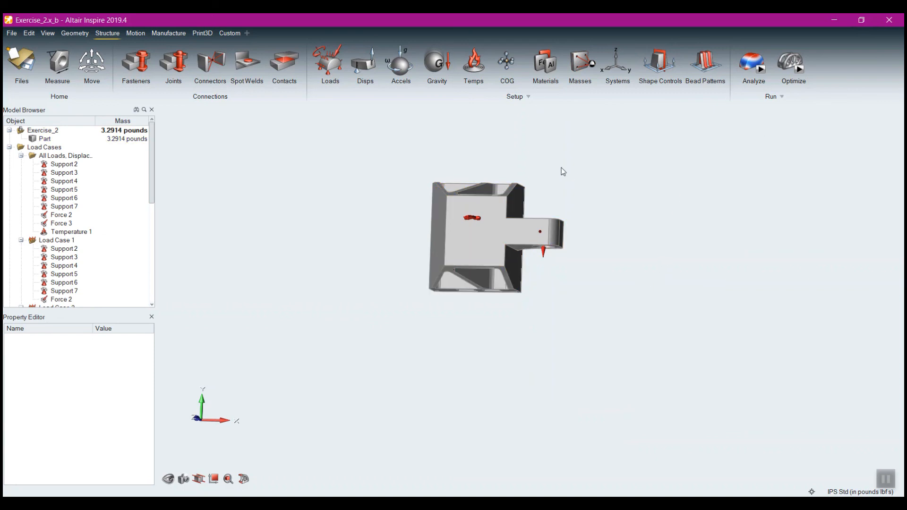
# Review the gravity option in the OptiStruct analysis settings, keep gravity off, and run the Exercise_2 analysis
pyautogui.moveTo(619, 300); pyautogui.dragTo(535, 260, button='right')
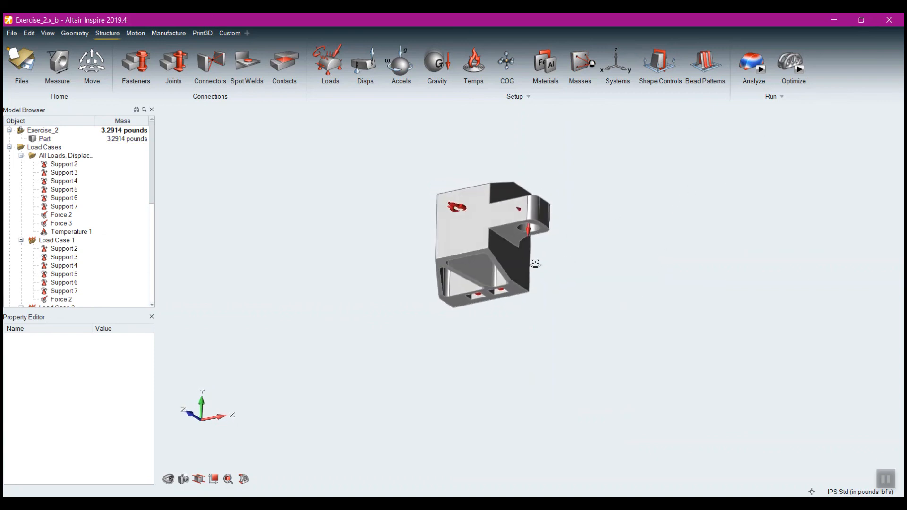
pyautogui.moveTo(331, 264); pyautogui.dragTo(408, 214, button='right')
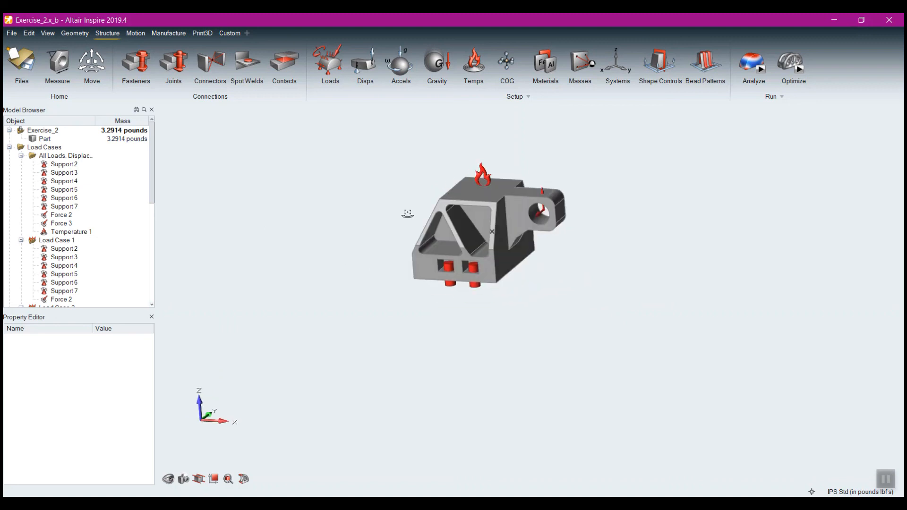
pyautogui.click(761, 70)
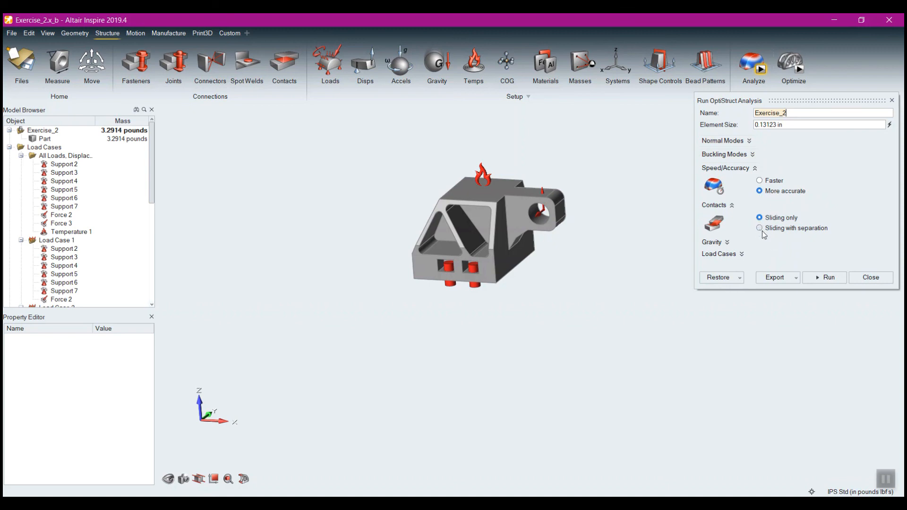
pyautogui.click(730, 243)
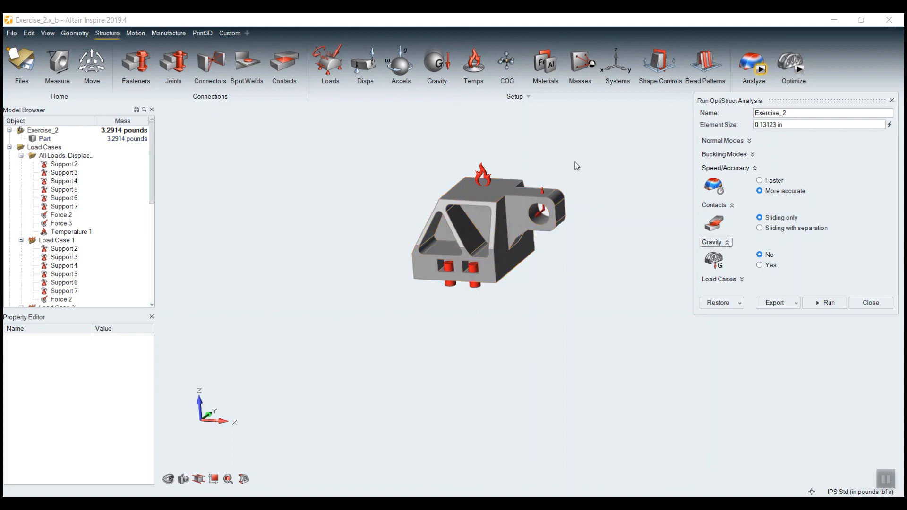
pyautogui.scroll(-5, 414, 272)
pyautogui.scroll(5, 429, 265)
pyautogui.scroll(3, 432, 247)
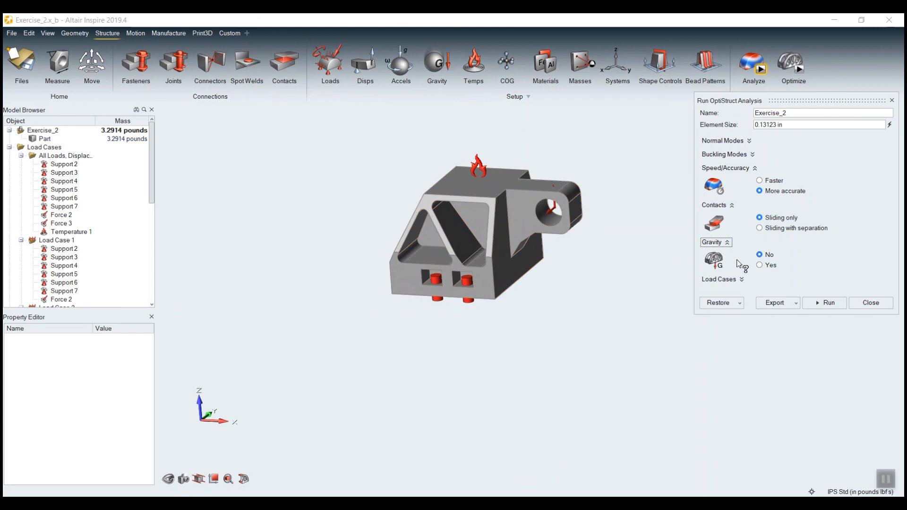
pyautogui.click(827, 303)
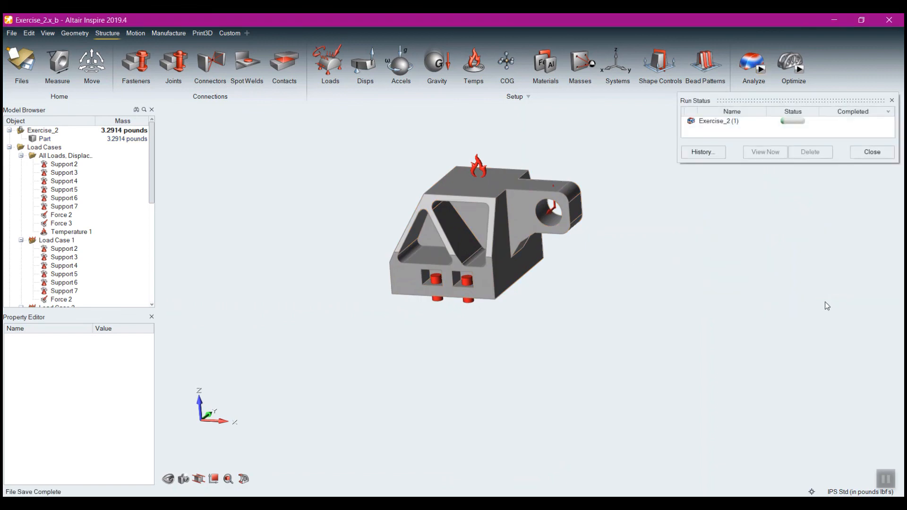
# Import the completed Exercise_2 run and animate the displacement result for Load Case 1
pyautogui.click(885, 480)
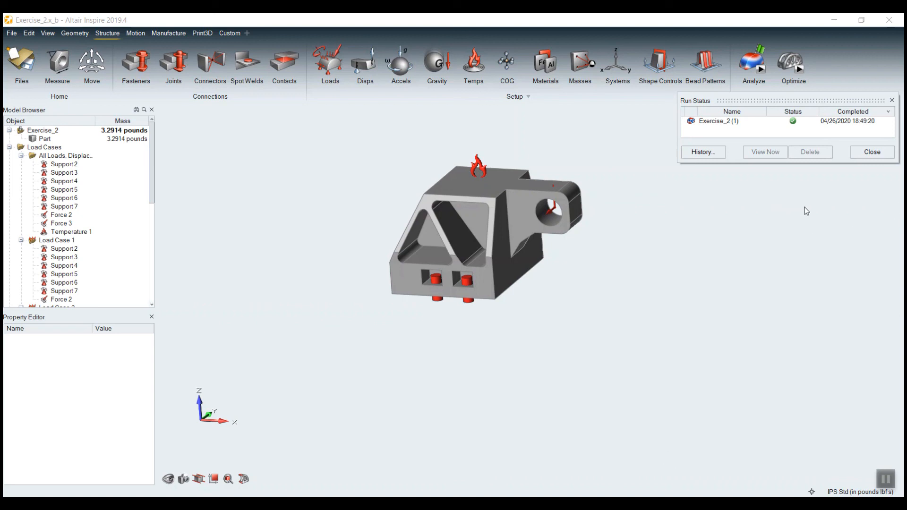
pyautogui.moveTo(764, 47)
pyautogui.click(761, 47)
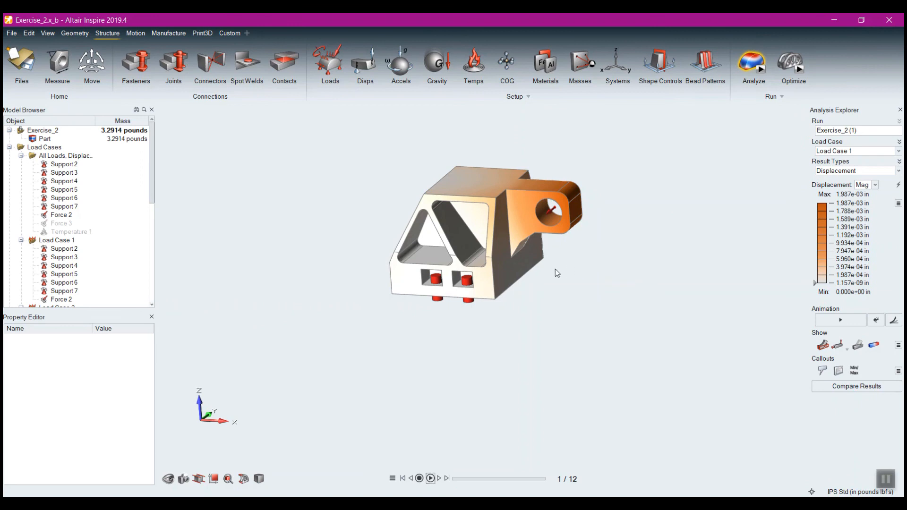
pyautogui.moveTo(555, 269); pyautogui.dragTo(549, 292, button='middle')
pyautogui.scroll(5, 527, 264)
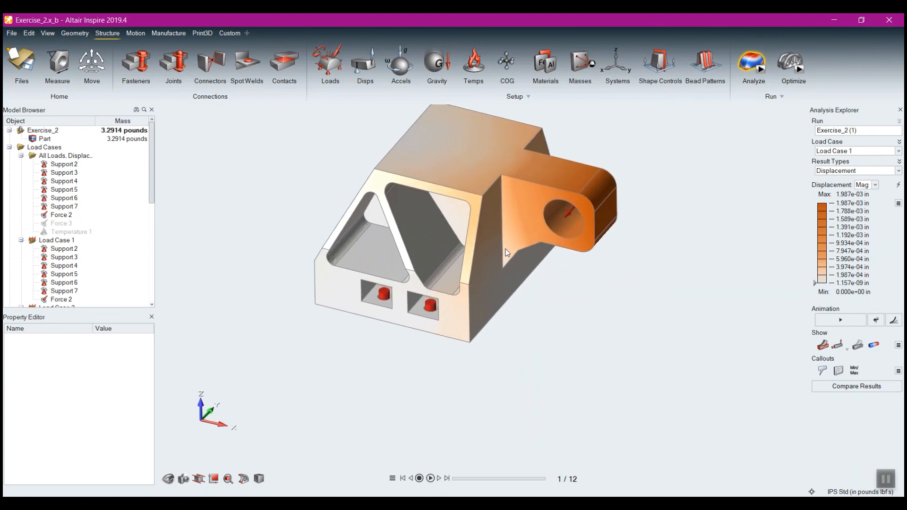
pyautogui.moveTo(580, 298); pyautogui.dragTo(598, 340, button='right')
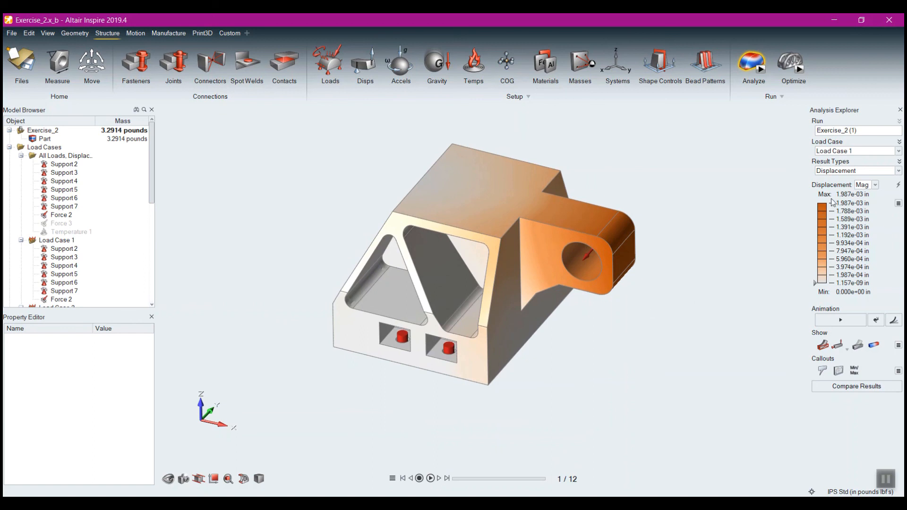
pyautogui.click(841, 318)
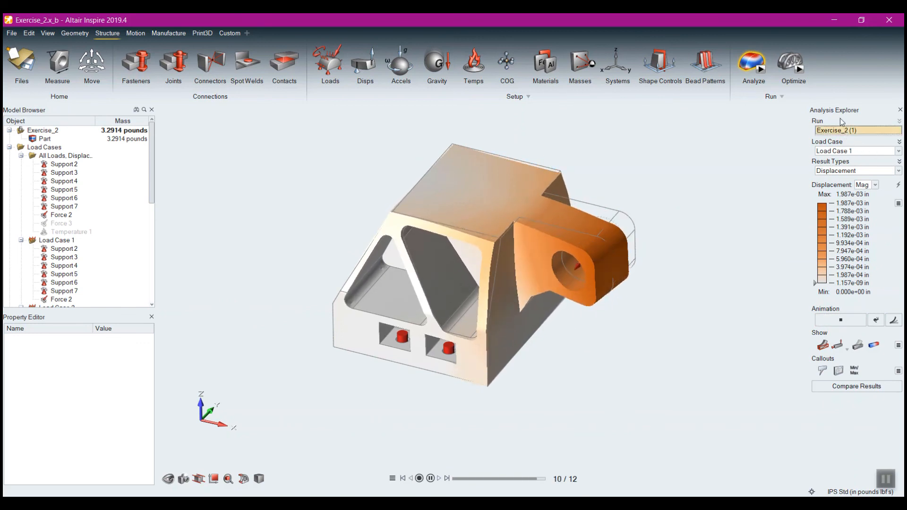
# View the animated results for Load Cases 2, 3 and 4 in turn, and check the available result types, keeping Displacement
pyautogui.click(846, 150)
pyautogui.click(839, 171)
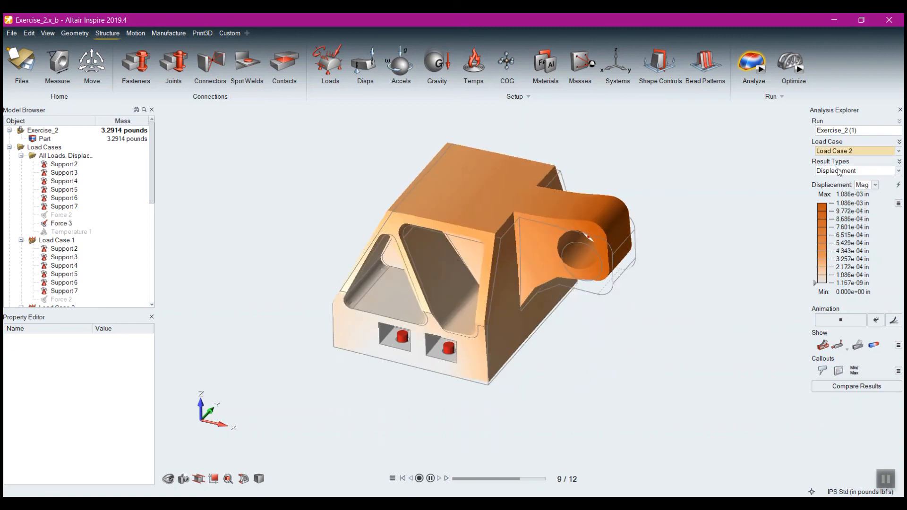
pyautogui.click(845, 151)
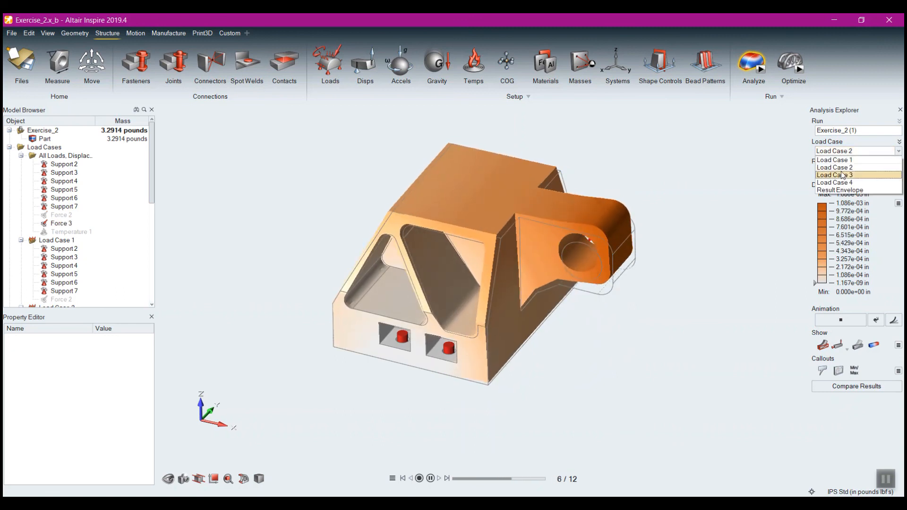
pyautogui.click(842, 176)
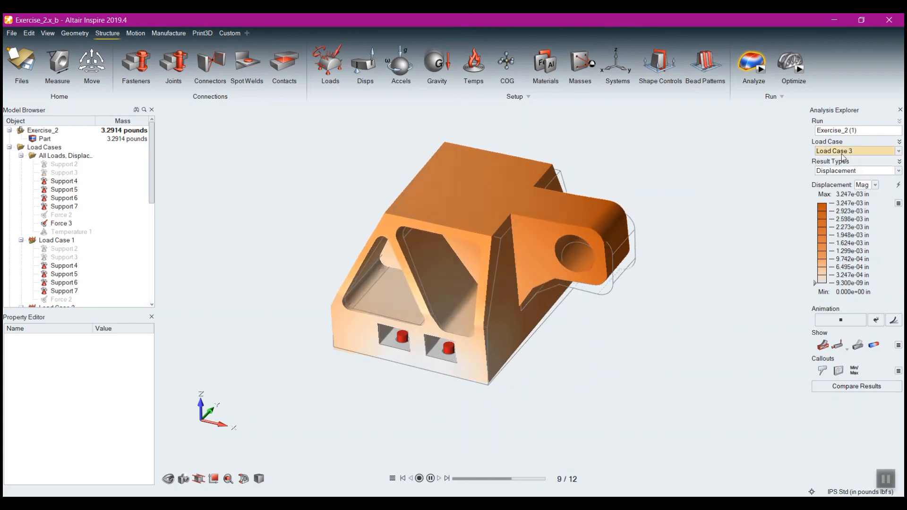
pyautogui.click(842, 152)
pyautogui.click(843, 184)
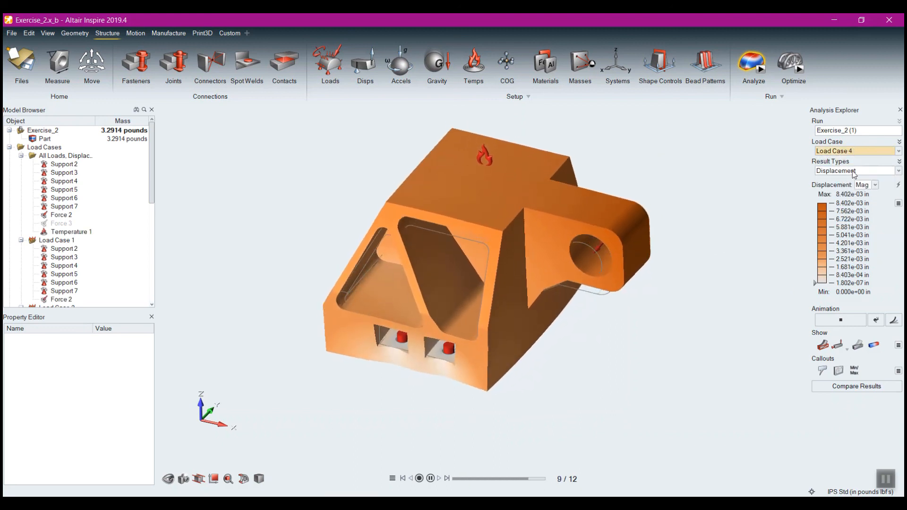
pyautogui.click(854, 172)
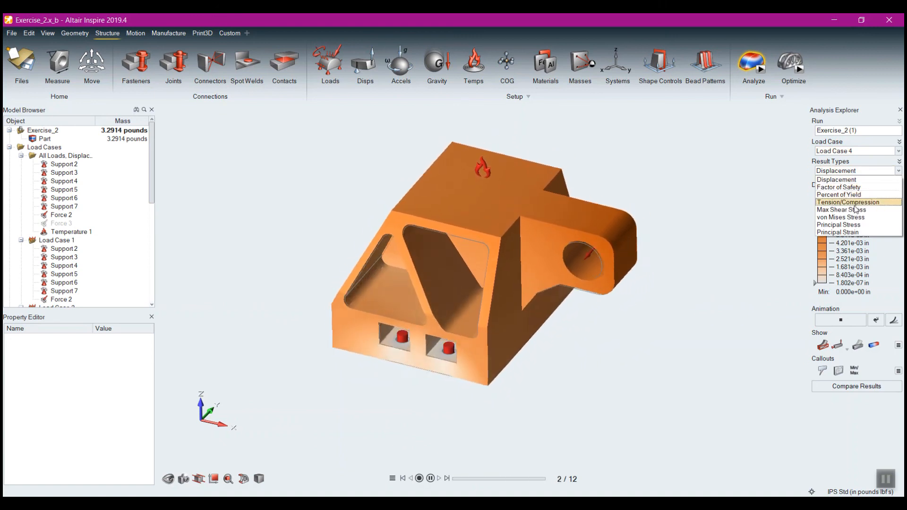
pyautogui.click(836, 180)
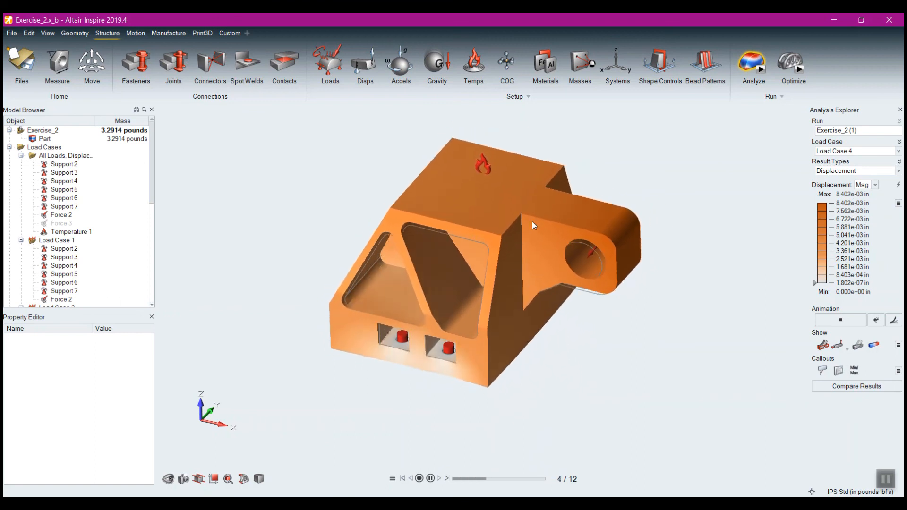
# Turn off automatic displacement scaling, set the scale factor to 1, and examine the lug's deformation up close
pyautogui.click(894, 321)
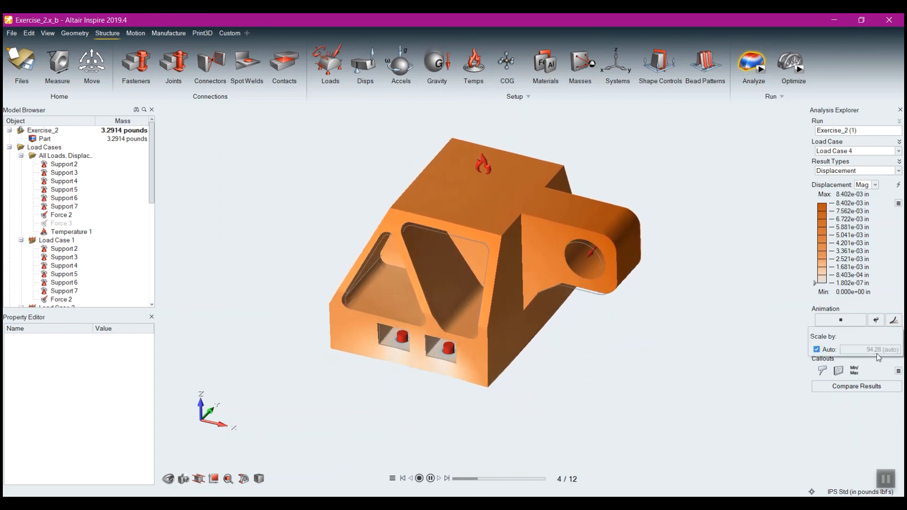
pyautogui.click(816, 349)
pyautogui.click(860, 349)
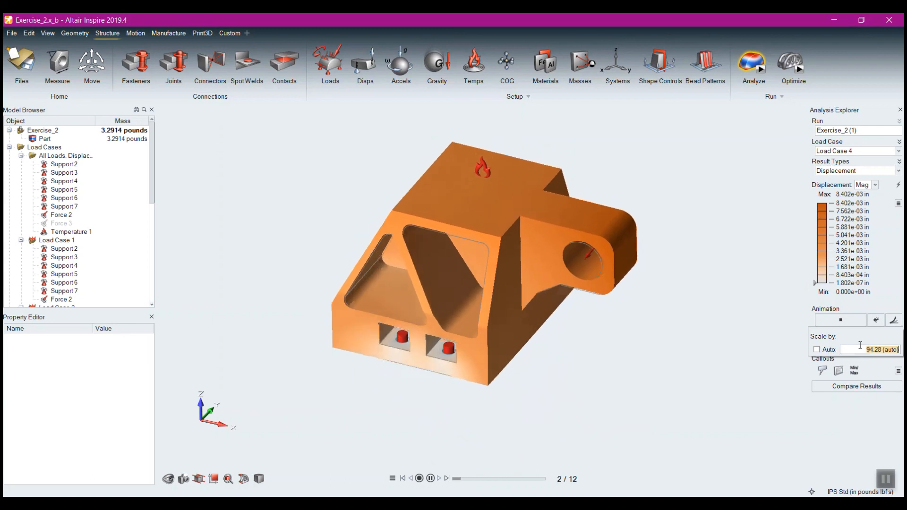
pyautogui.write('1')
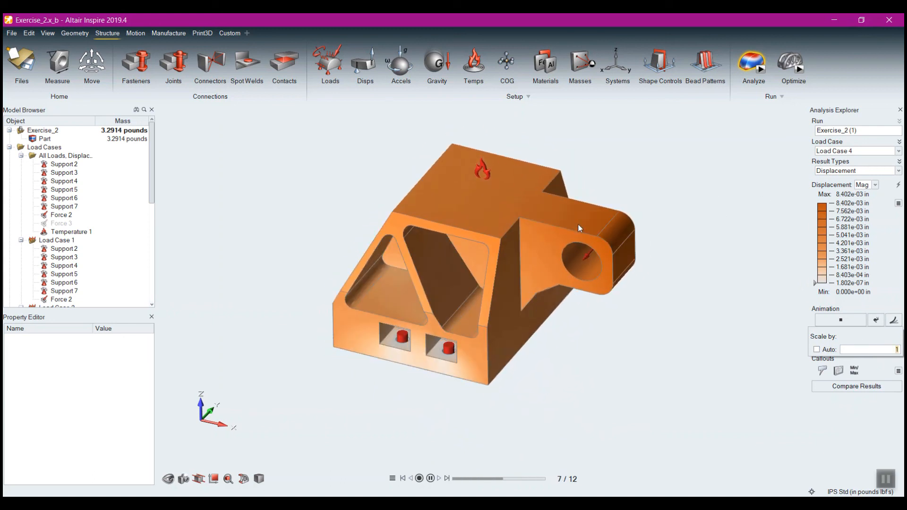
pyautogui.scroll(10, 582, 224)
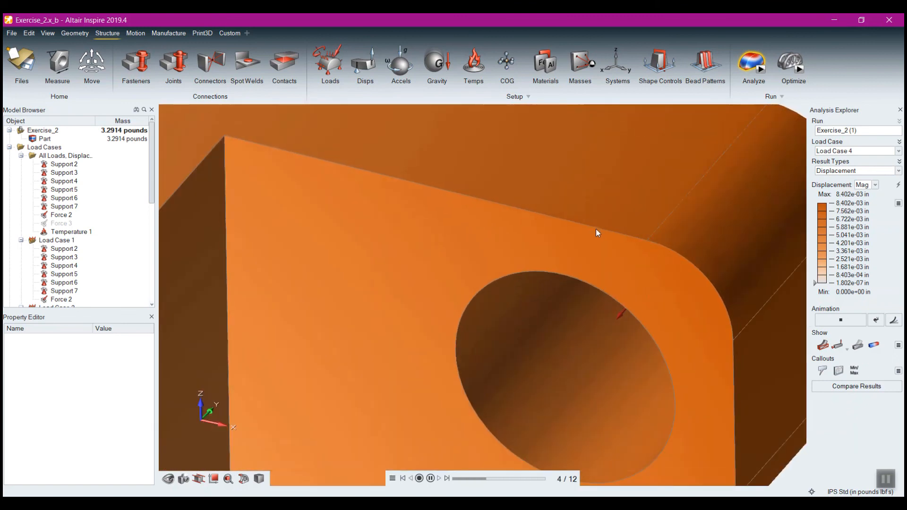
pyautogui.scroll(3, 600, 231)
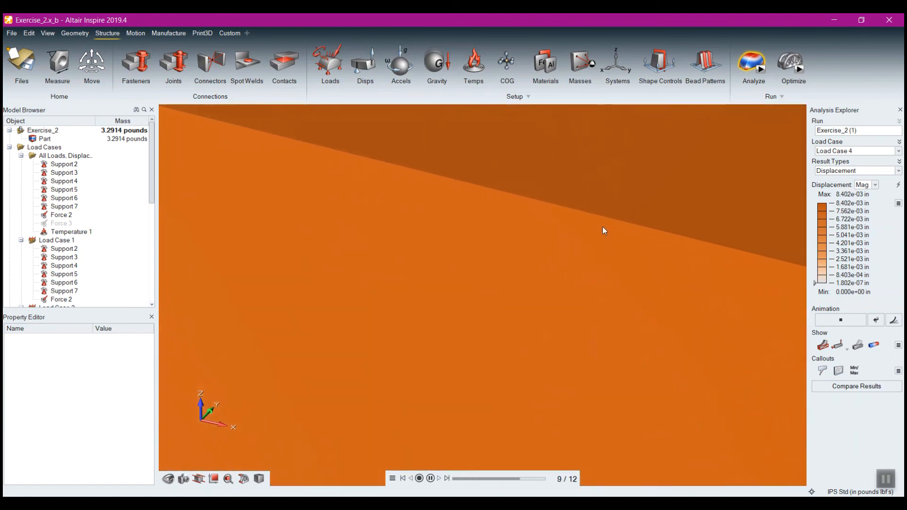
pyautogui.scroll(-5, 598, 239)
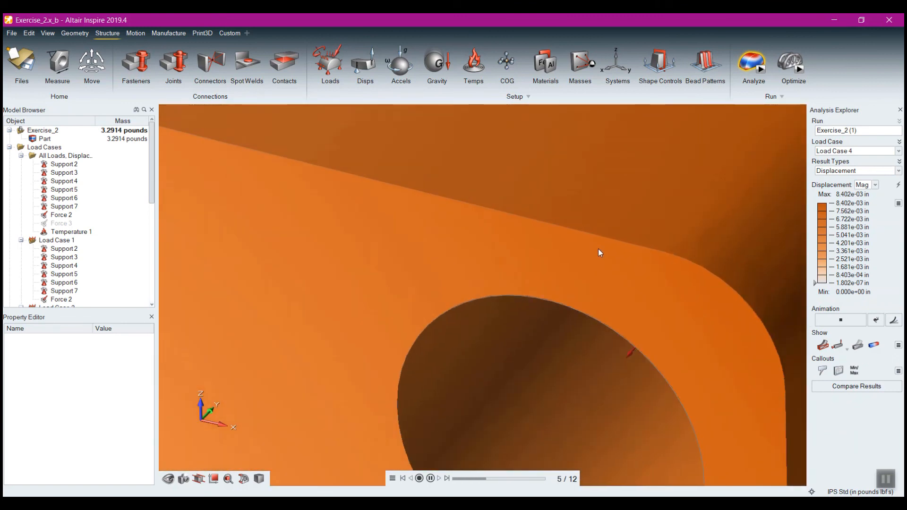
# Turn automatic displacement scaling back on and display the von Mises Stress result for Load Case 4
pyautogui.scroll(-8, 600, 255)
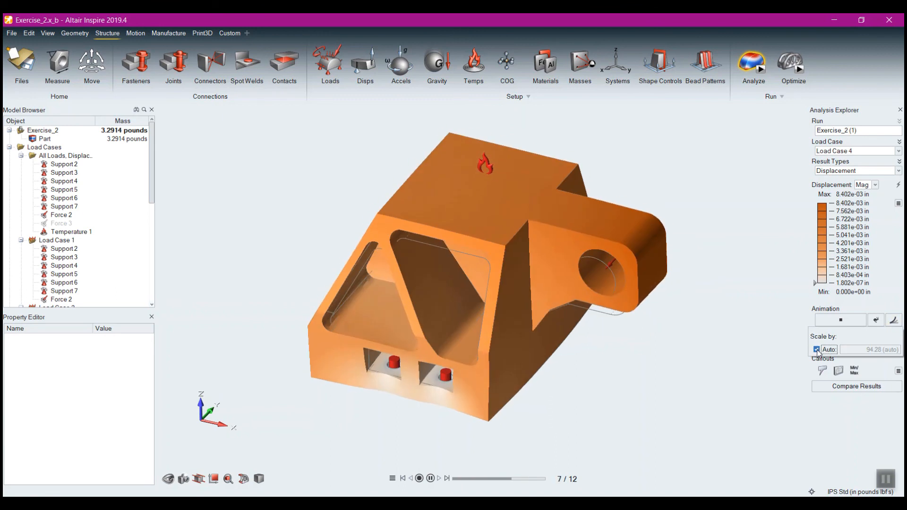
pyautogui.click(817, 350)
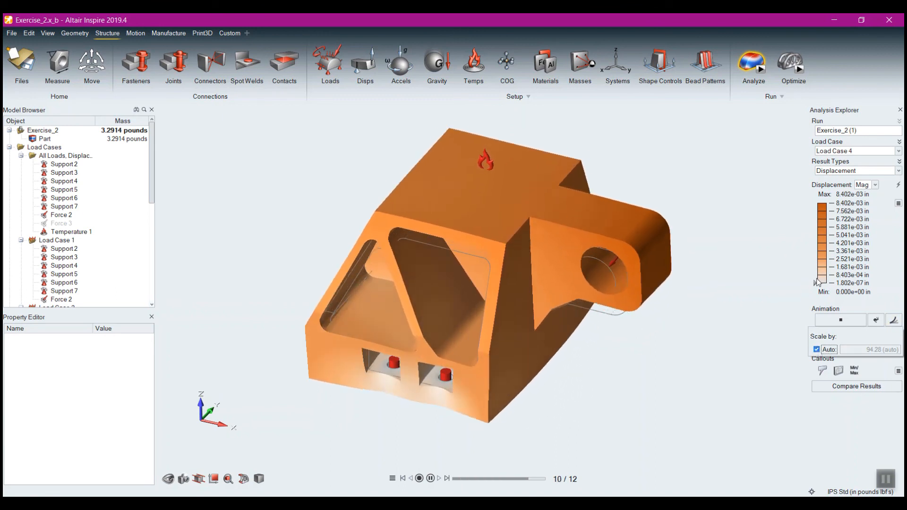
pyautogui.click(837, 170)
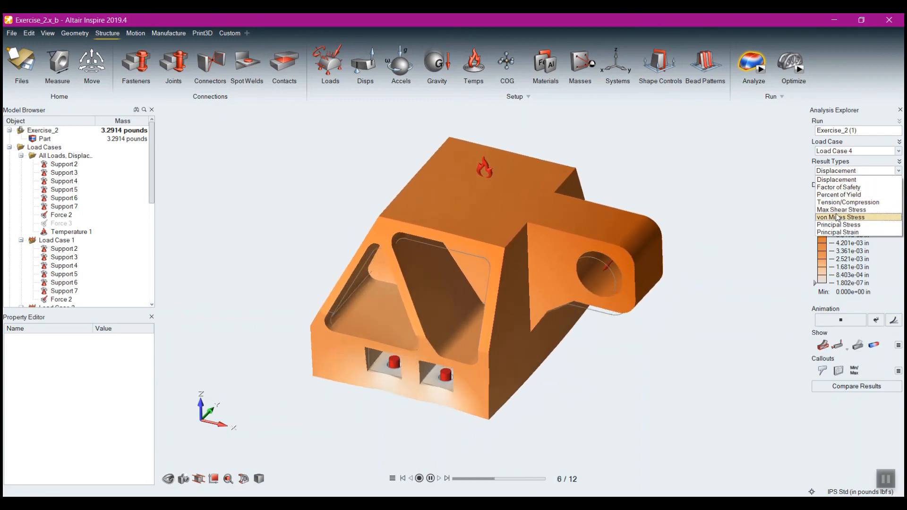
pyautogui.click(841, 218)
pyautogui.moveTo(596, 392)
pyautogui.mouseDown(button='middle')
pyautogui.moveTo(526, 289)
pyautogui.moveTo(592, 382)
pyautogui.mouseUp(button='middle')
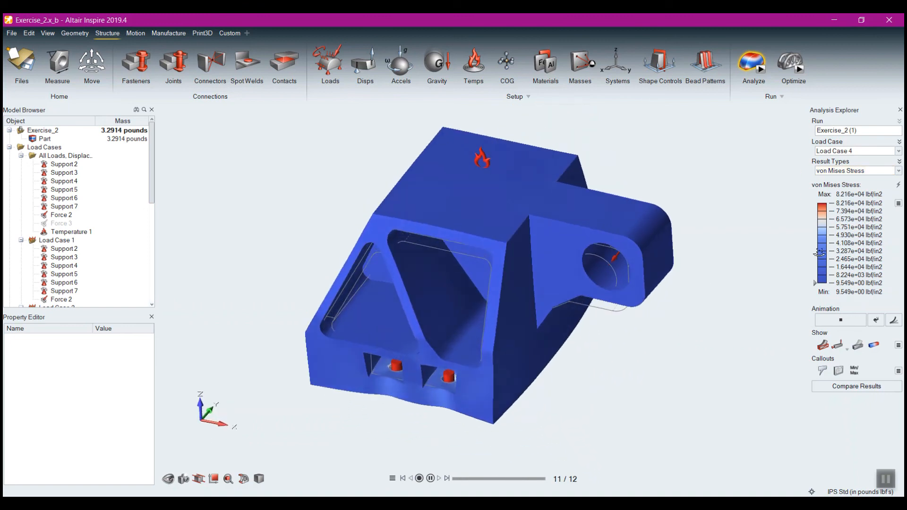
# View the von Mises Stress result for Load Case 1, and examine the Factor of Safety for the same load case
pyautogui.click(841, 151)
pyautogui.click(841, 160)
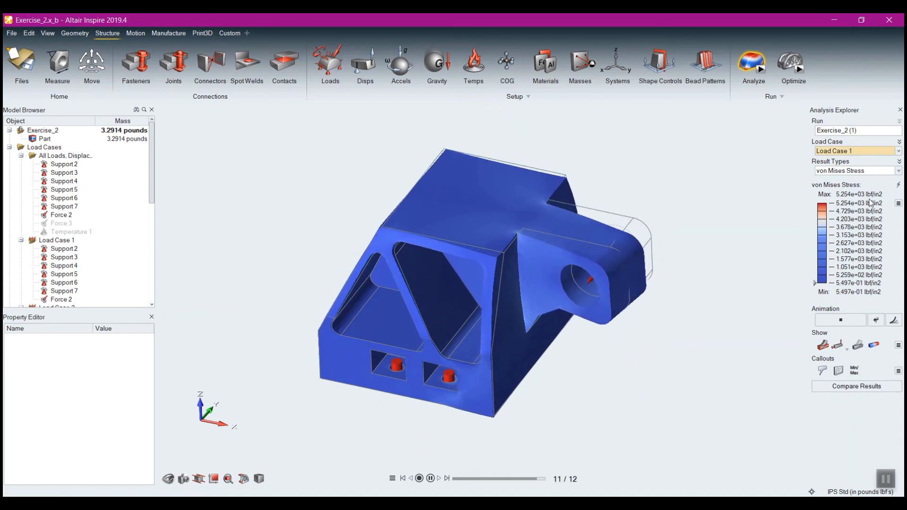
pyautogui.click(836, 171)
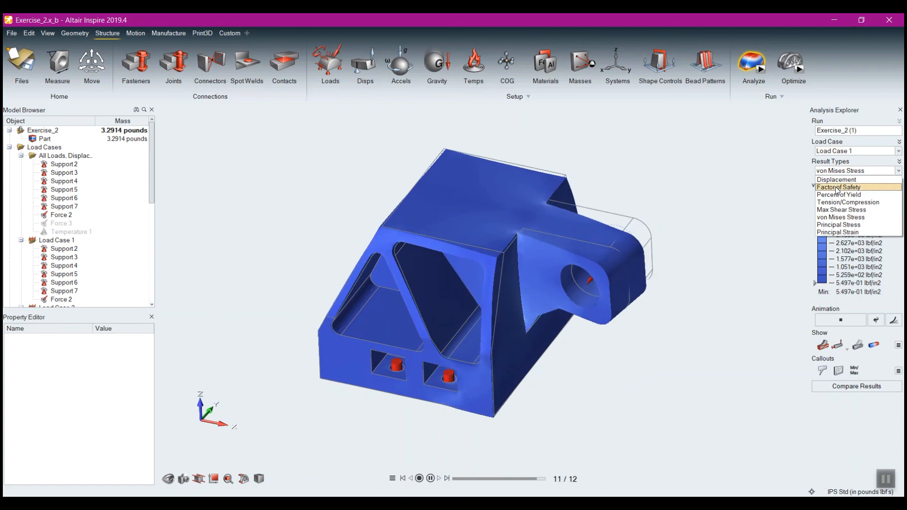
pyautogui.click(839, 187)
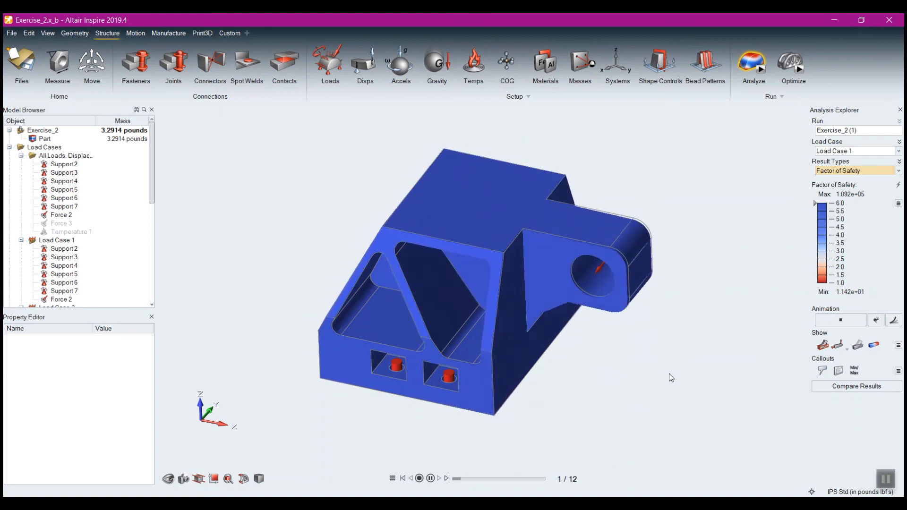
pyautogui.moveTo(651, 360)
pyautogui.mouseDown(button='right')
pyautogui.moveTo(644, 378)
pyautogui.moveTo(623, 359)
pyautogui.moveTo(640, 348)
pyautogui.moveTo(622, 333)
pyautogui.moveTo(643, 370)
pyautogui.mouseUp(button='right')
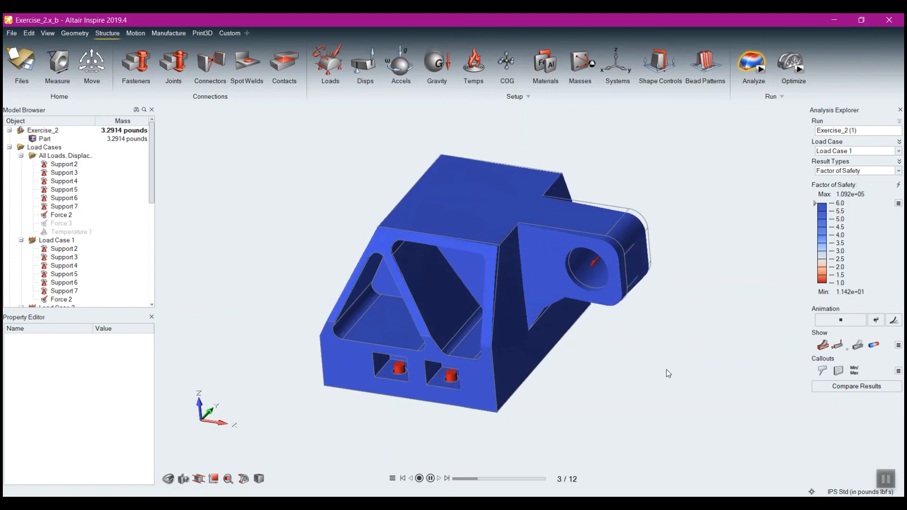